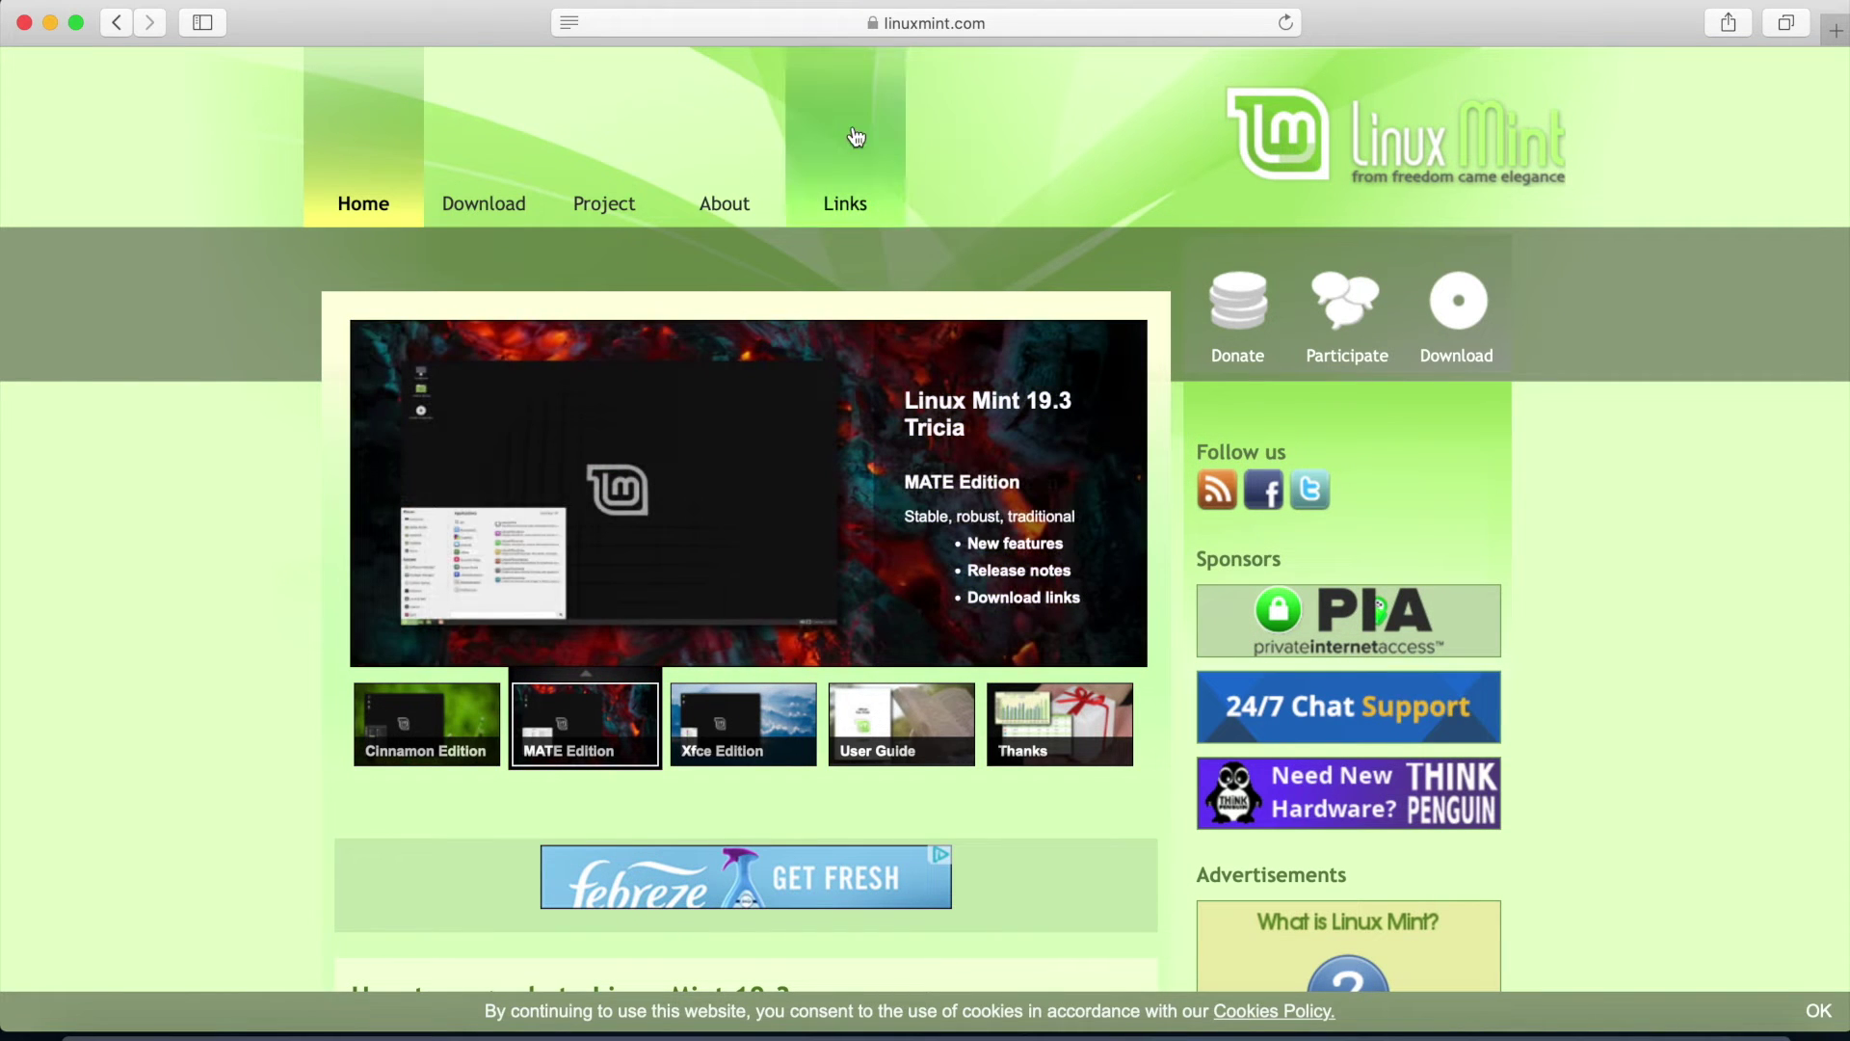
Open the Linux Mint download page and read its 19.3 Tricia heading and release note
mouse_move(620, 170)
mouse_move(508, 187)
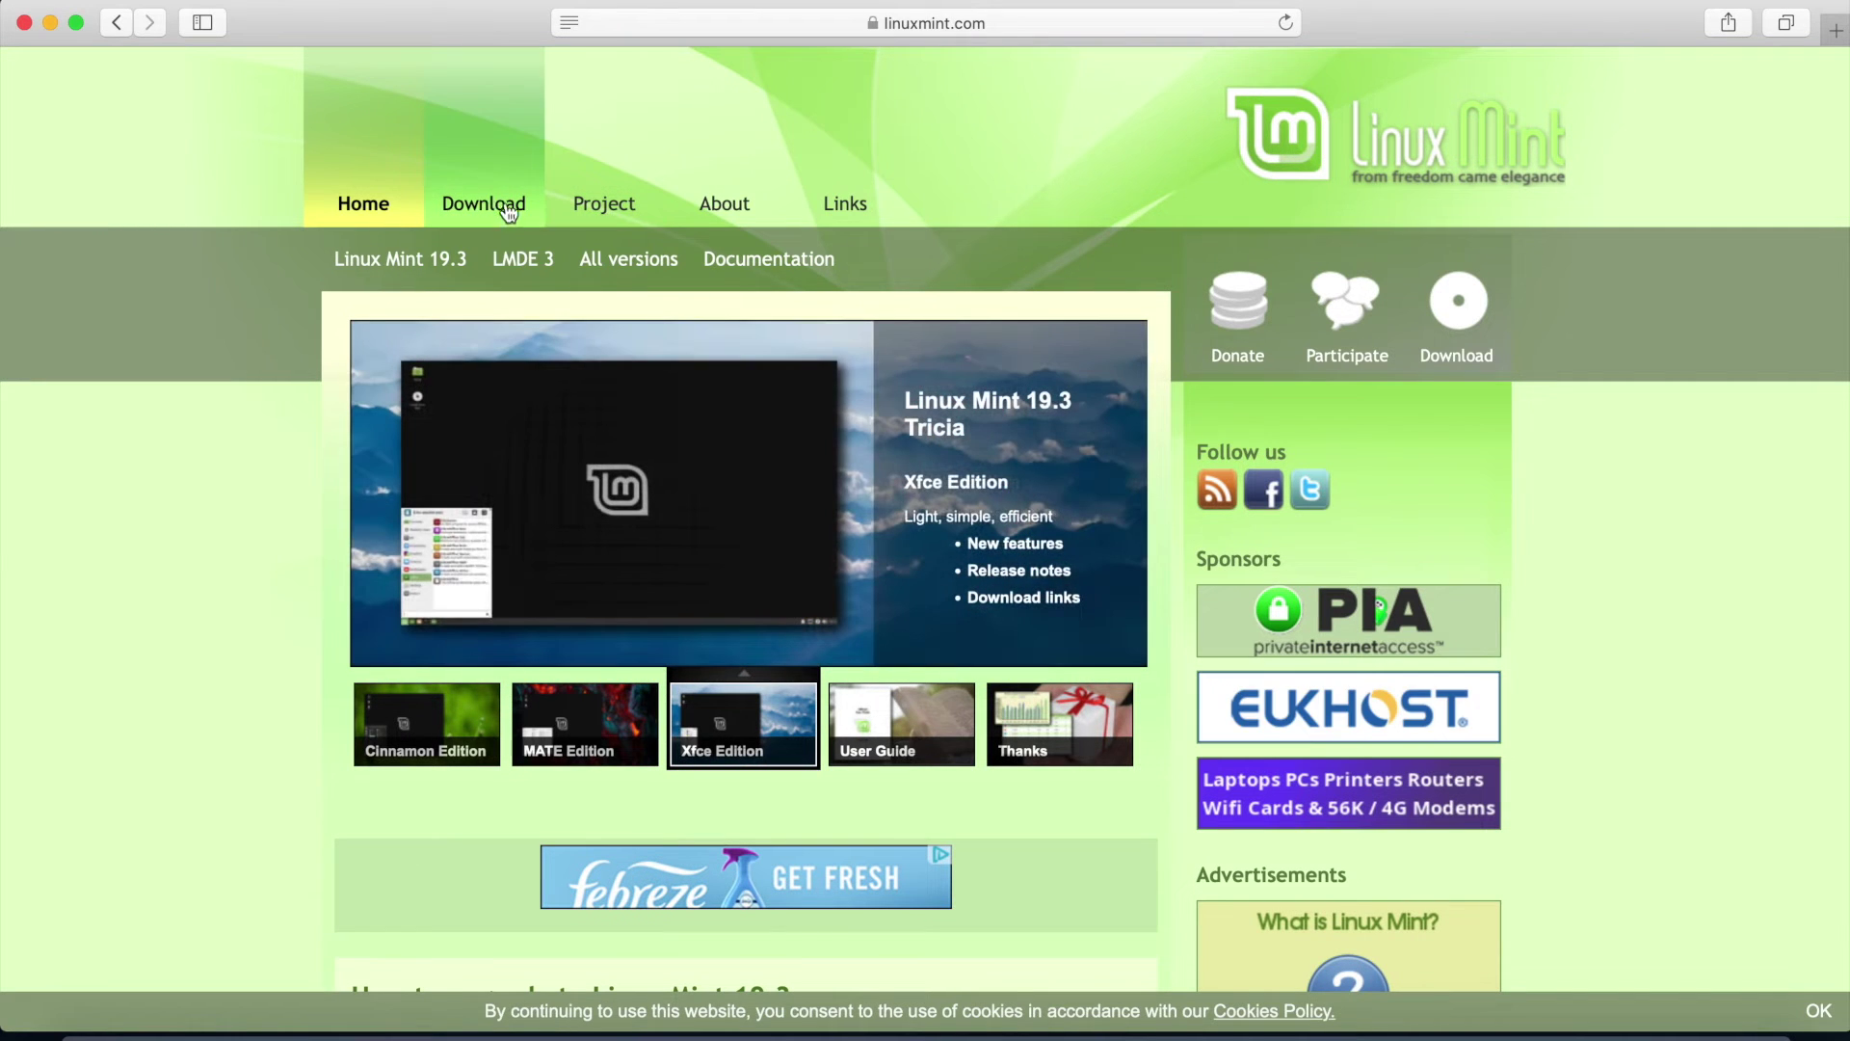
click(492, 206)
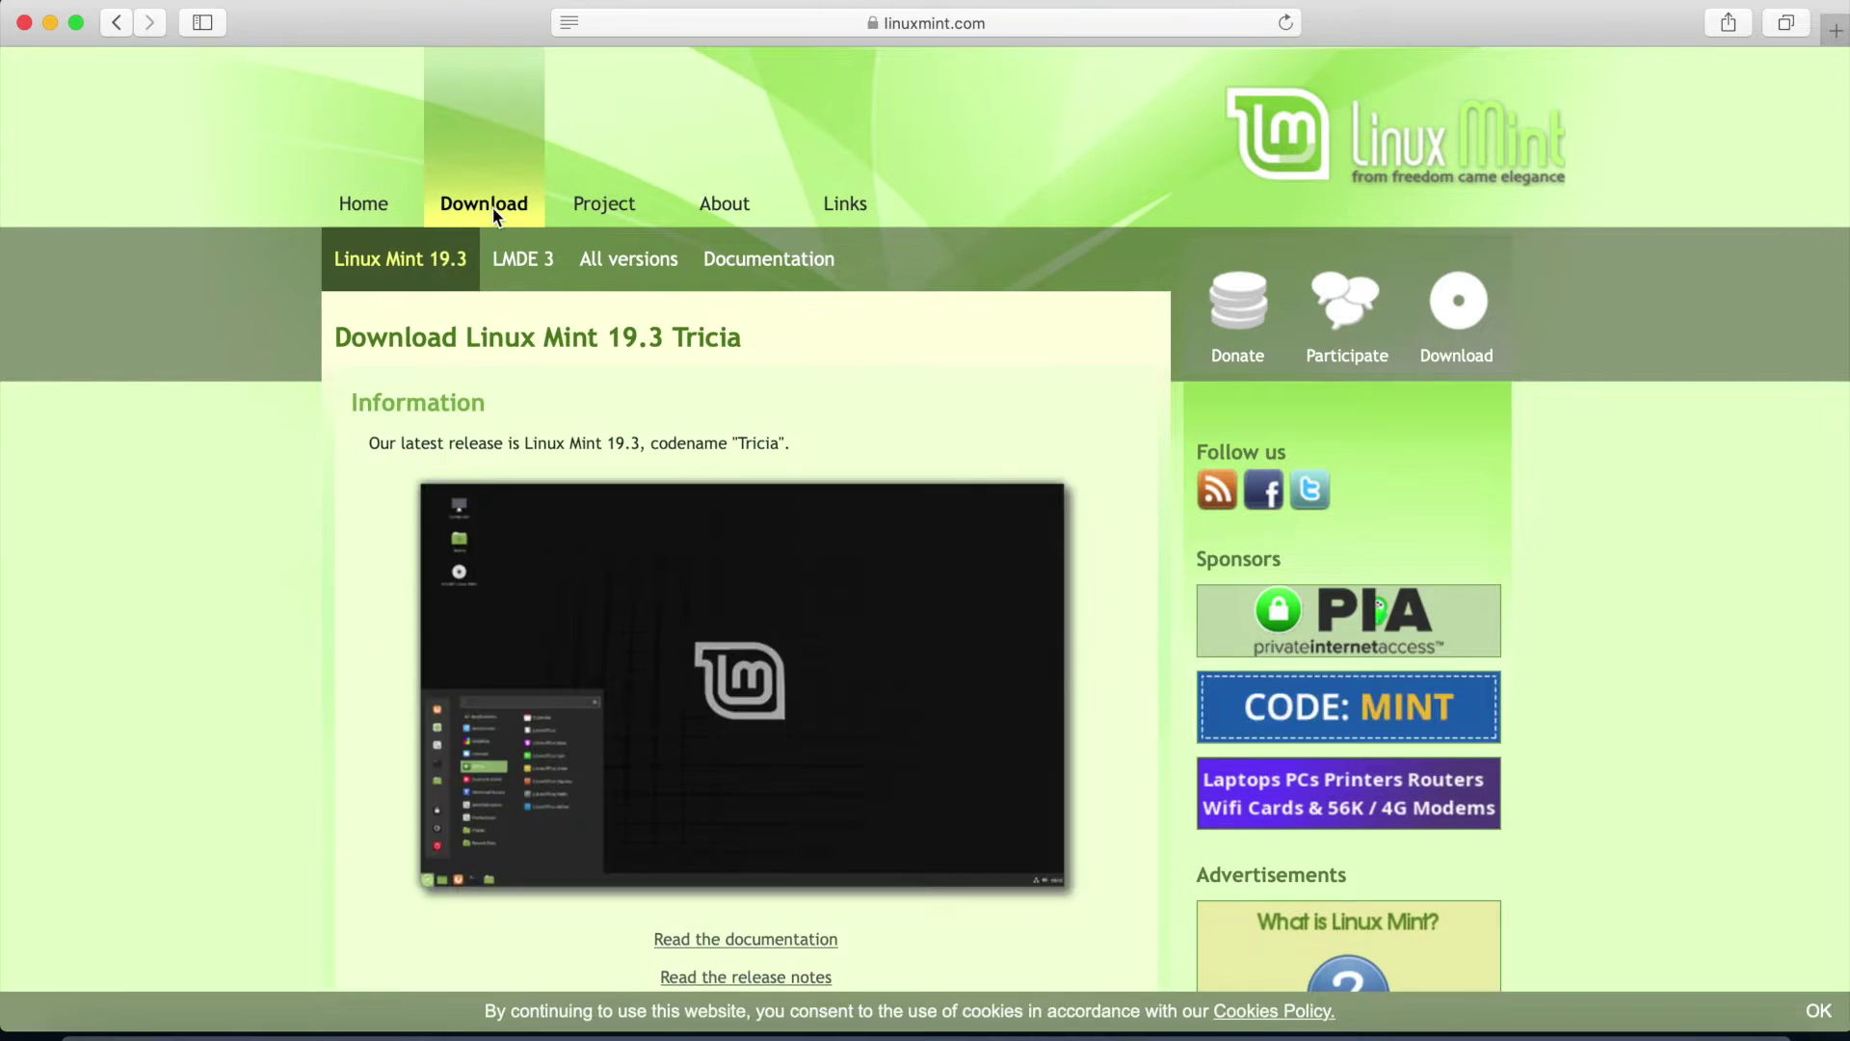
scroll(337, 438, down, 1)
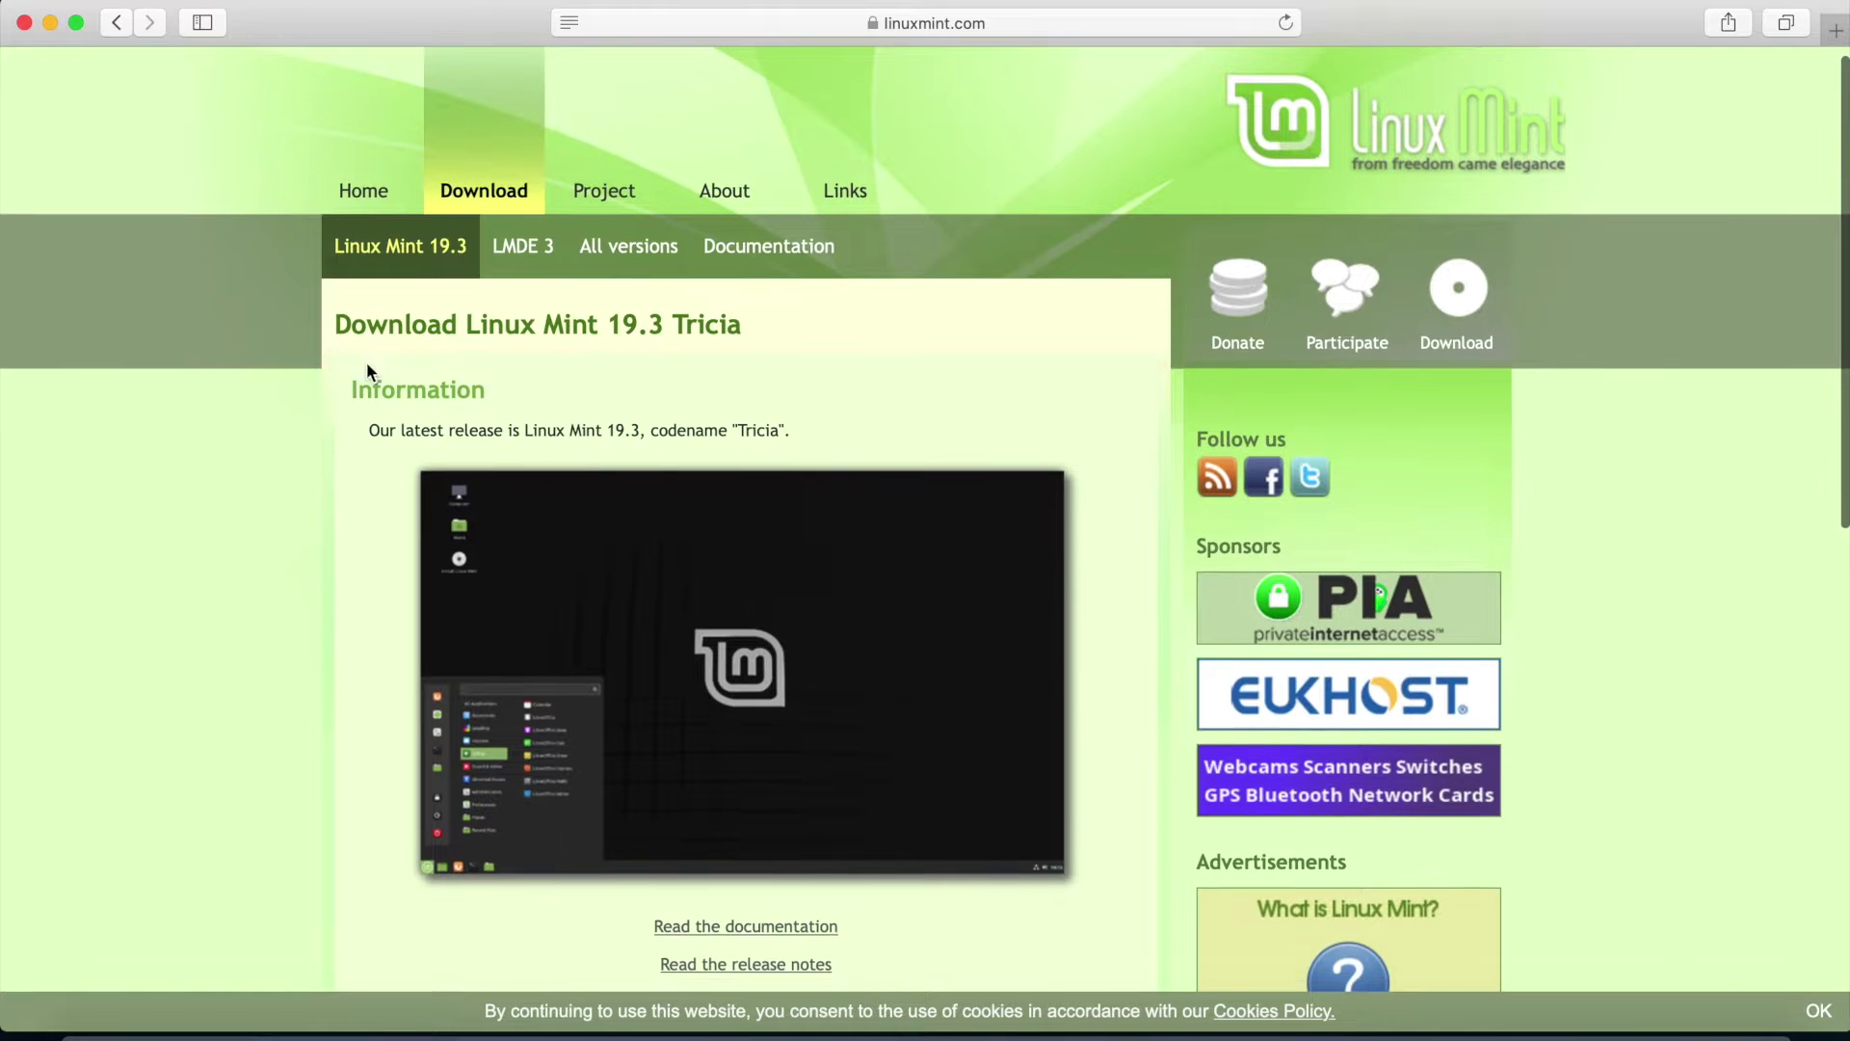
drag(333, 326, 745, 328)
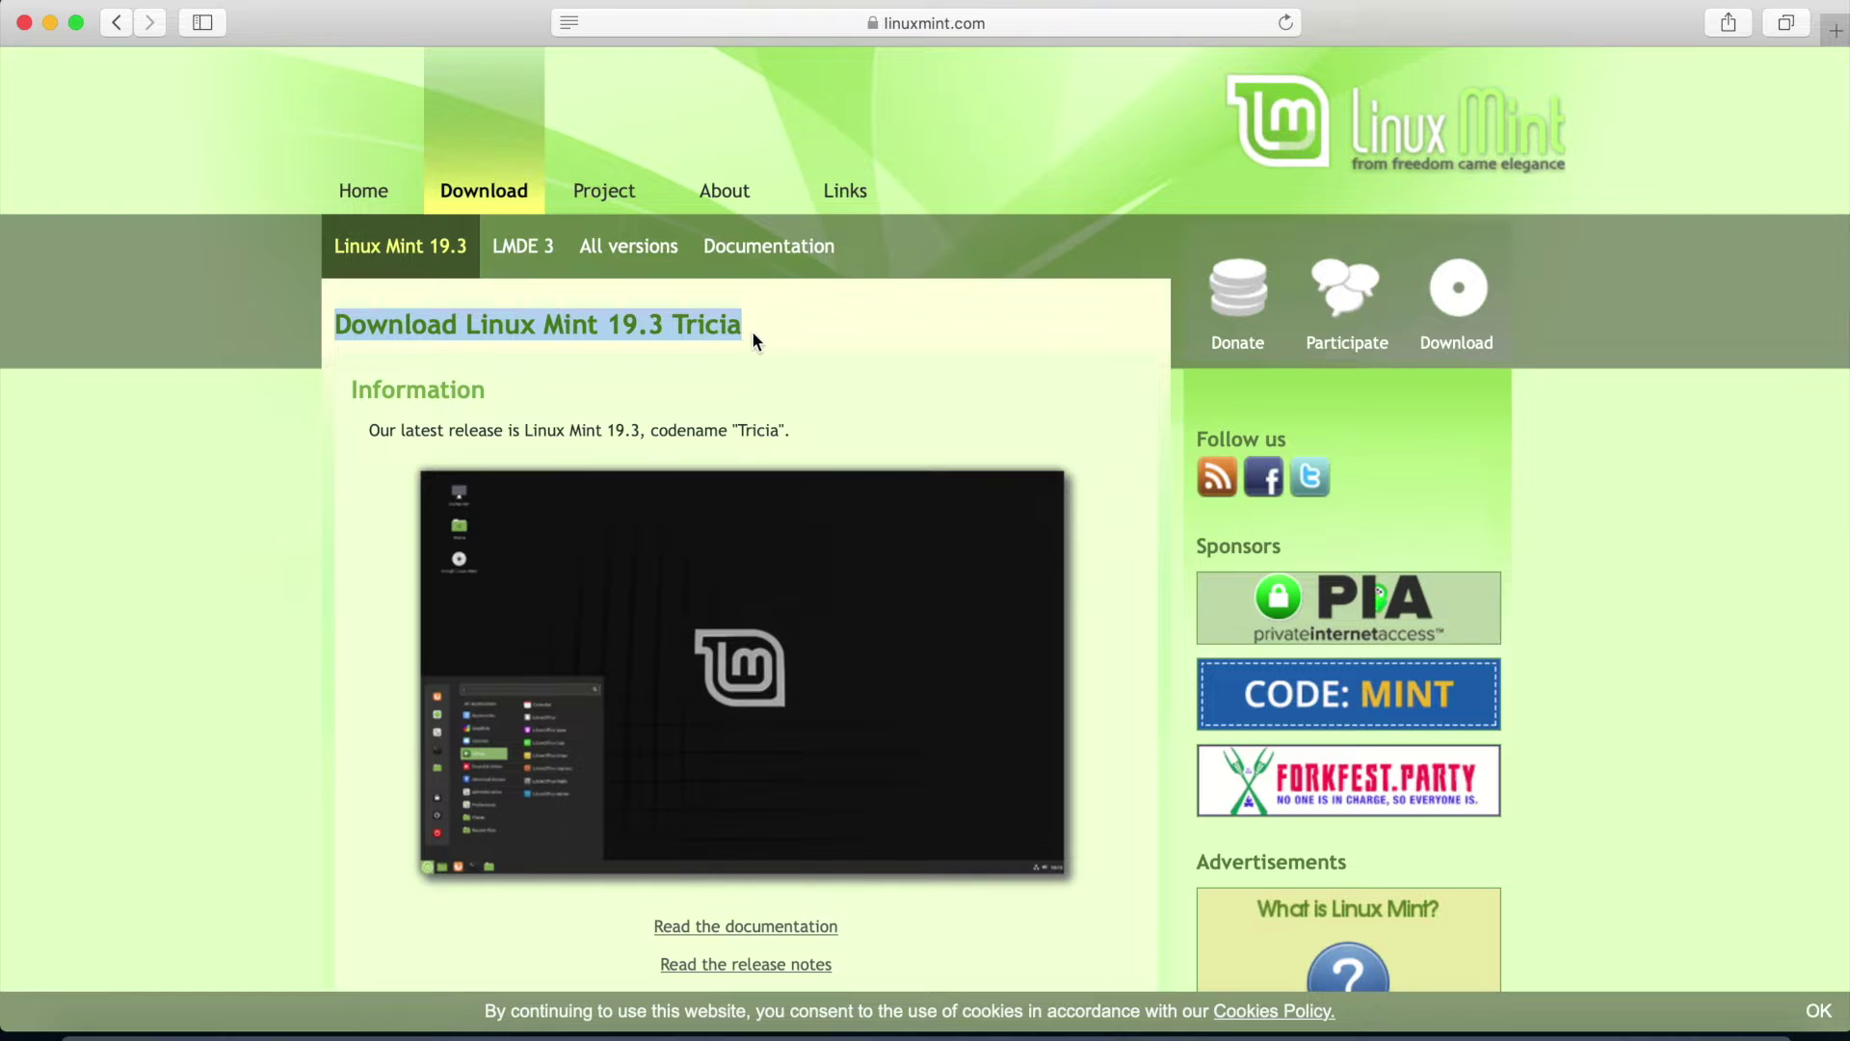
click(743, 349)
scroll(743, 349, down, 2)
scroll(744, 351, down, 5)
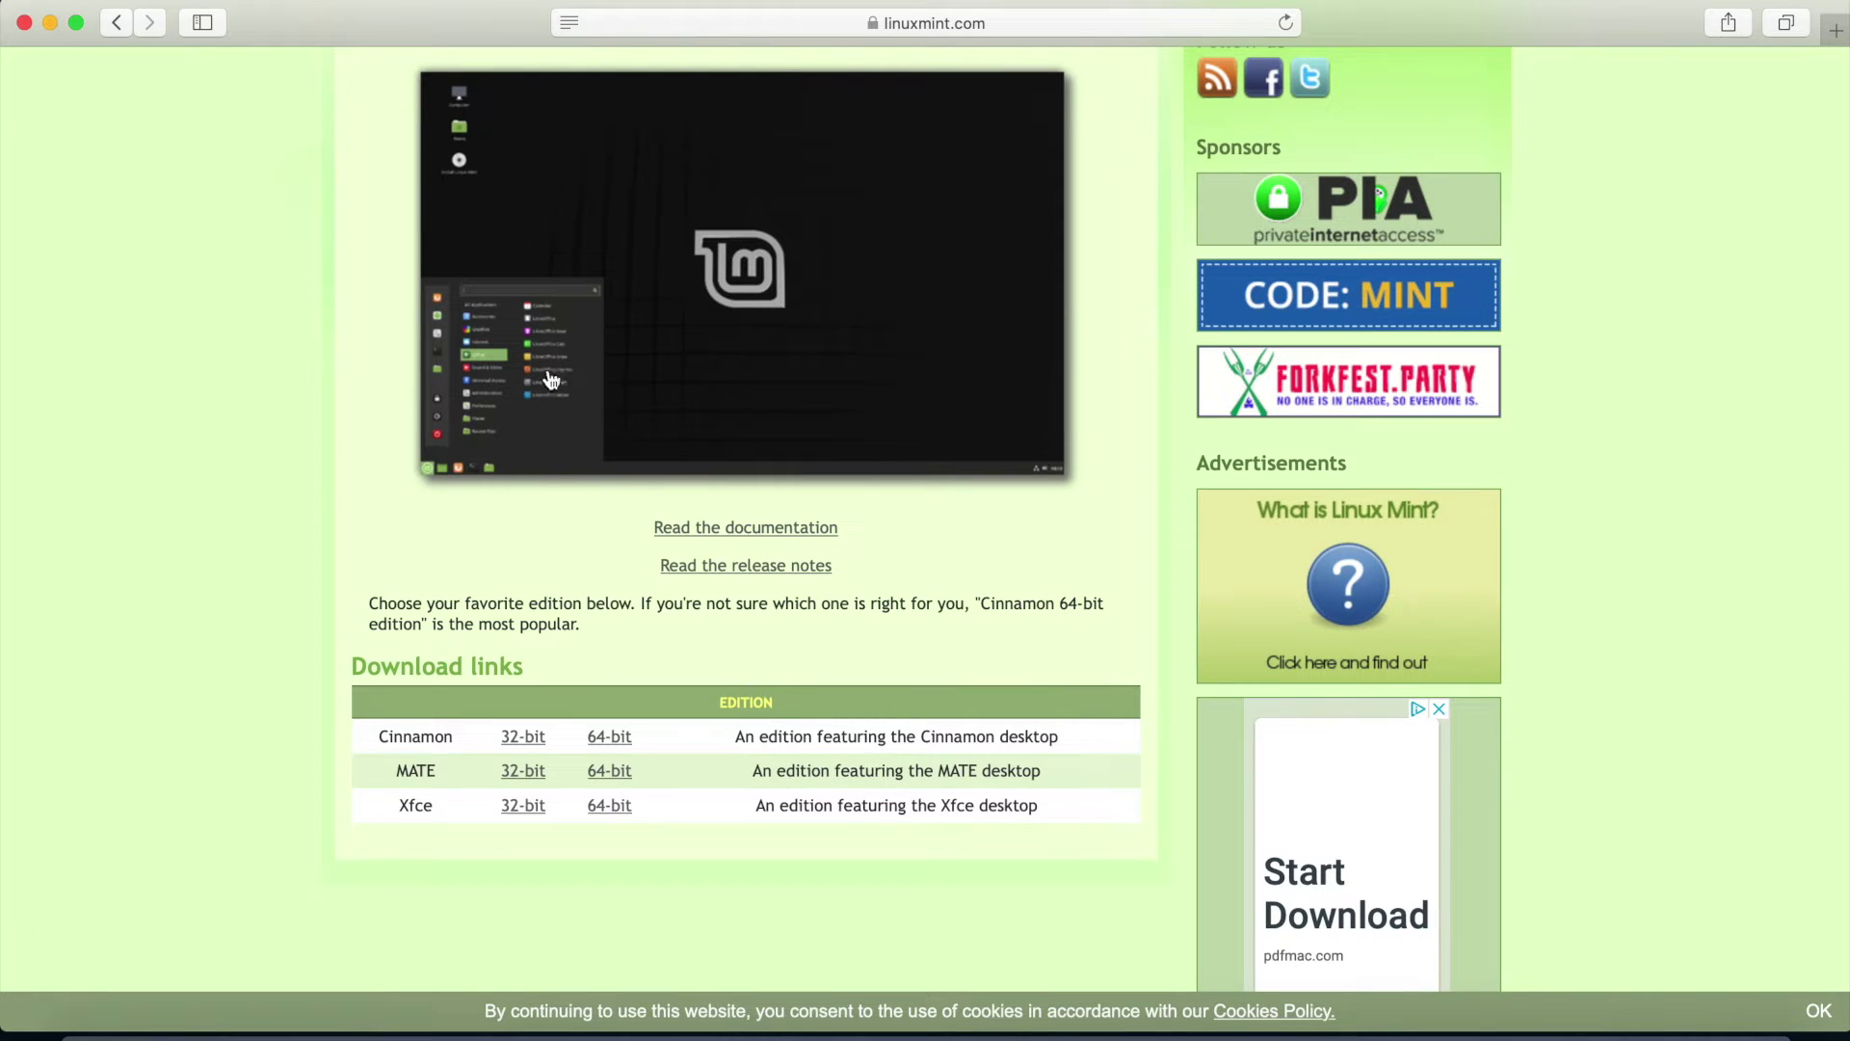
scroll(473, 385, up, 2)
drag(636, 131, 645, 131)
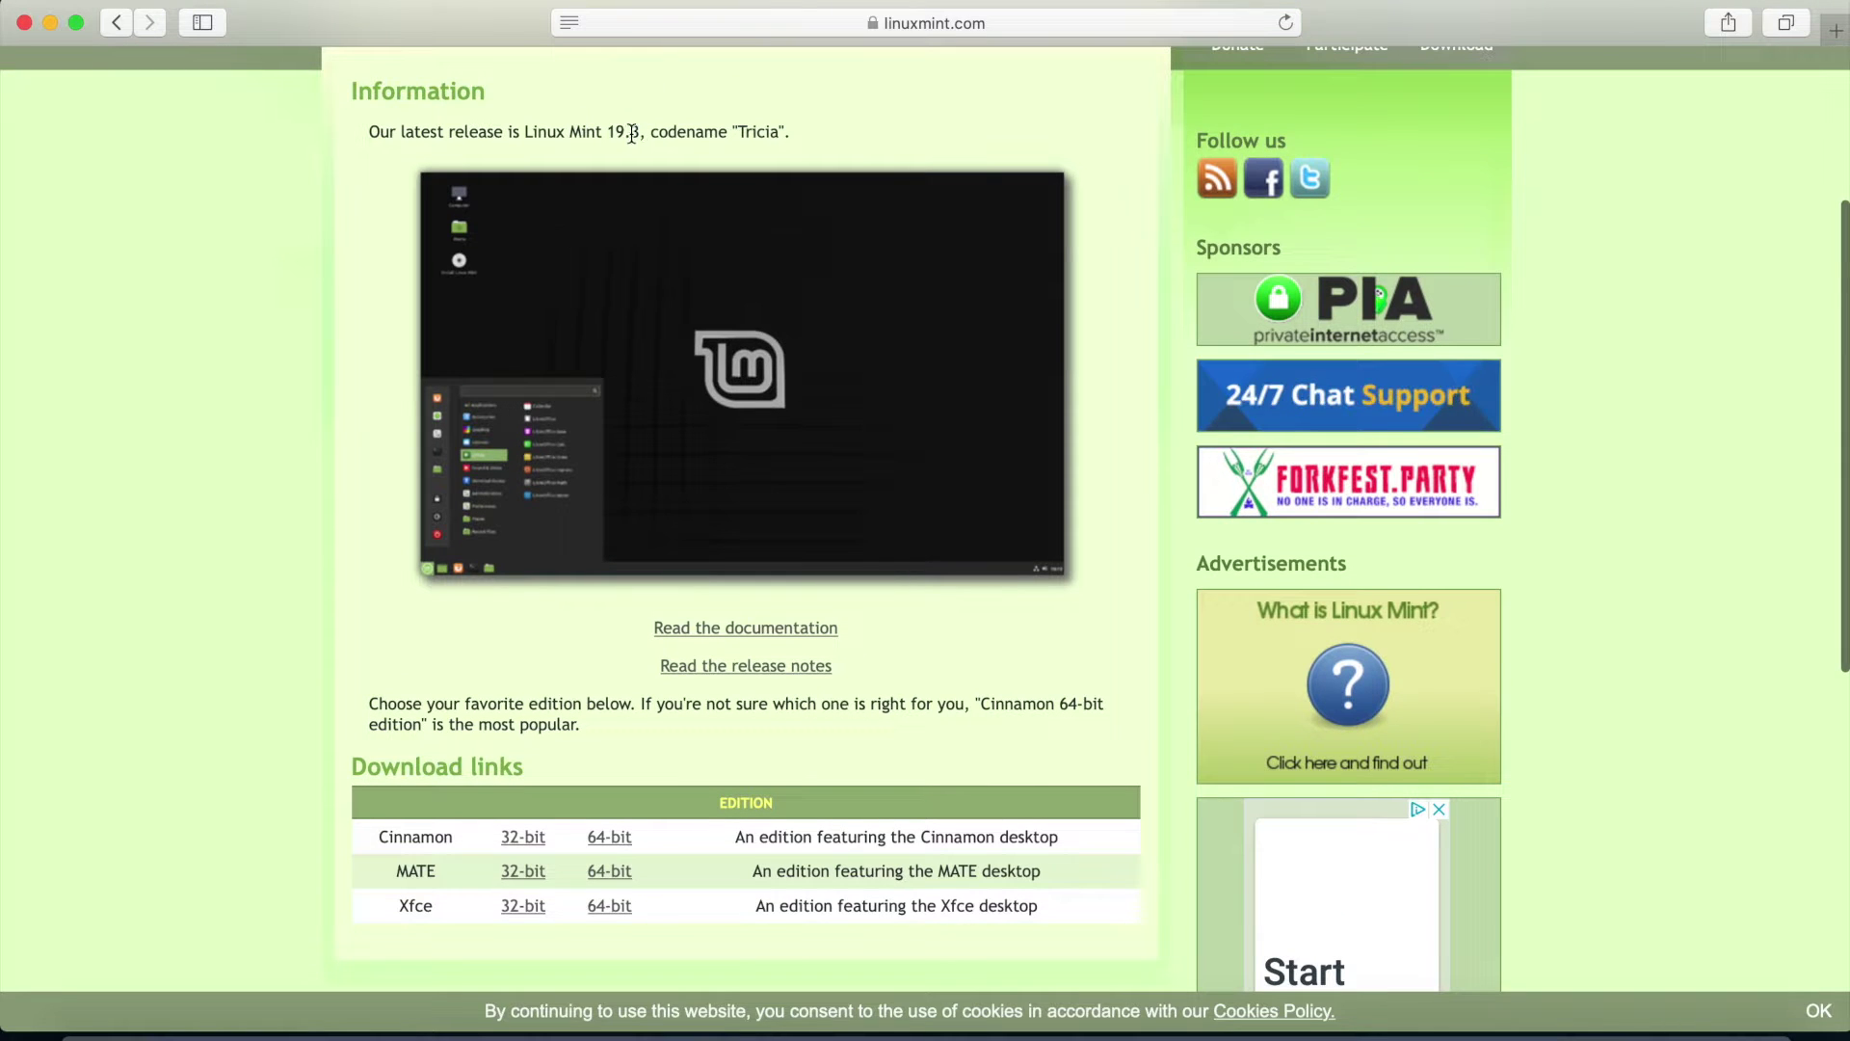
Scroll to the download links table and open the Cinnamon 64-bit edition page
scroll(240, 382, down, 1)
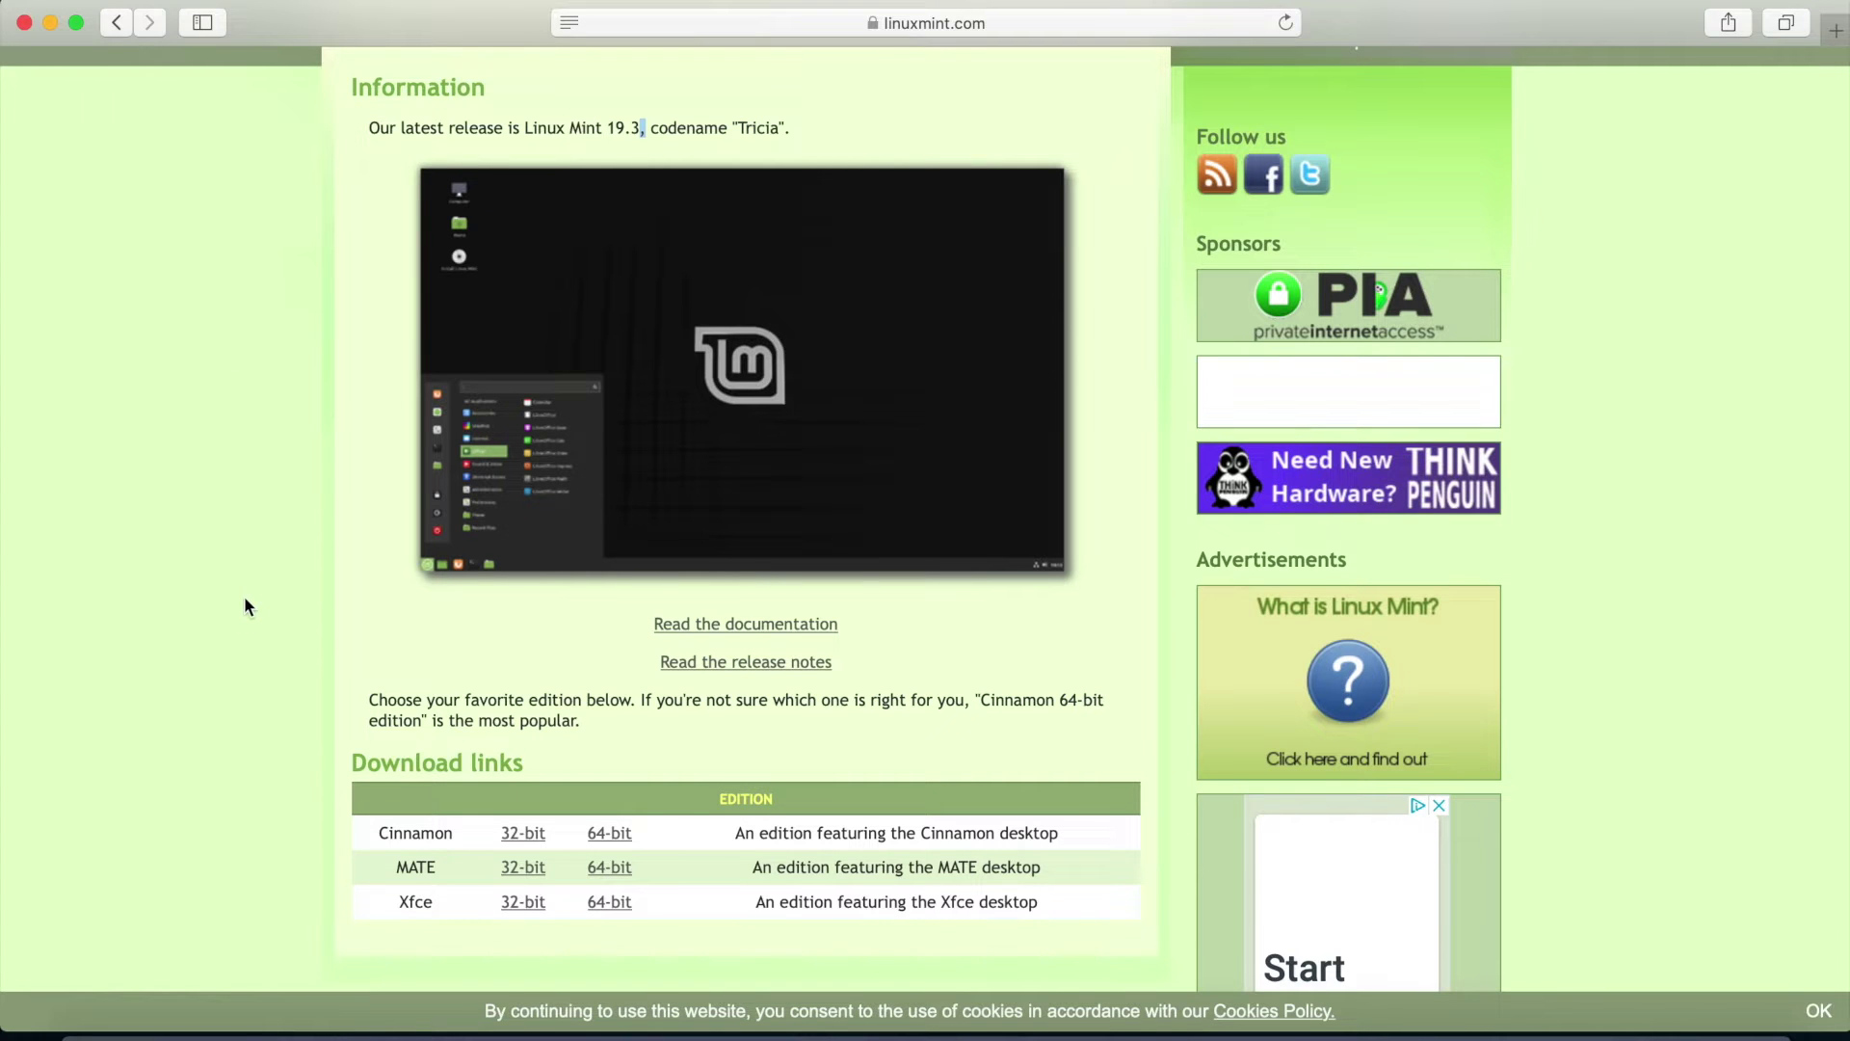
scroll(364, 686, down, 3)
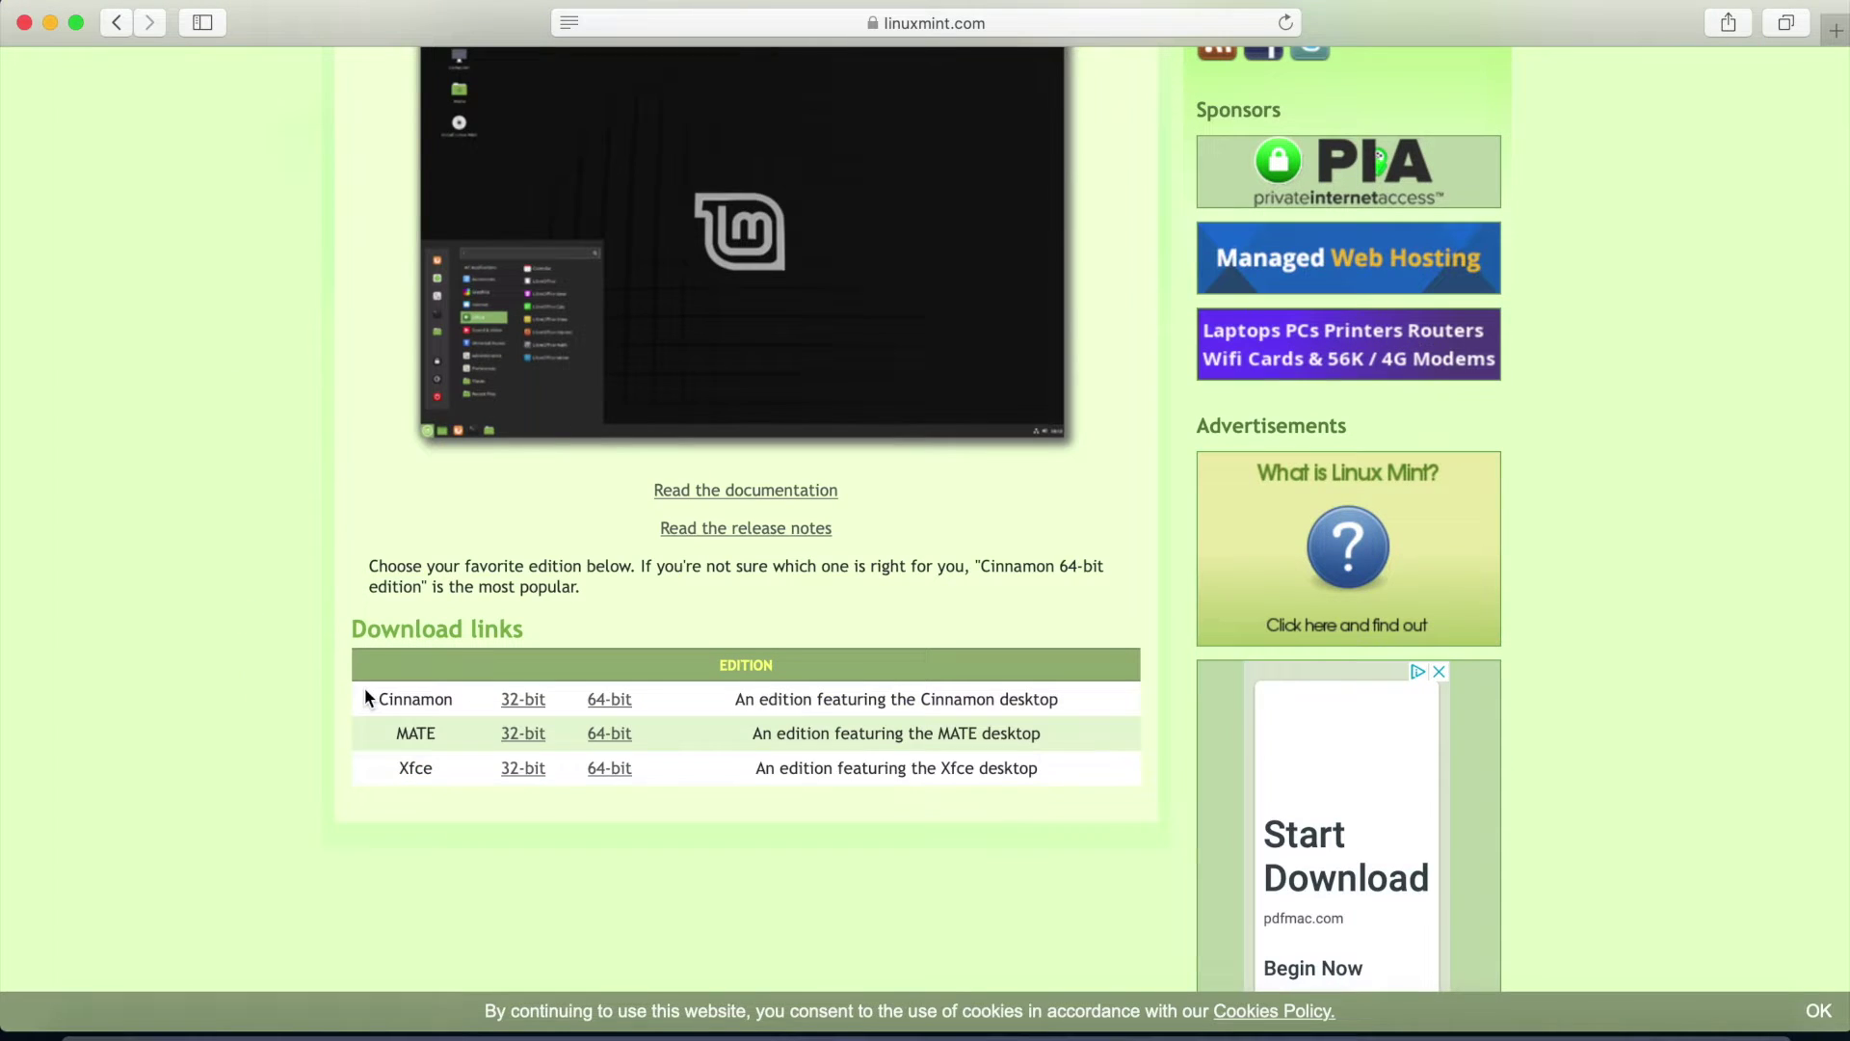
drag(371, 692, 893, 818)
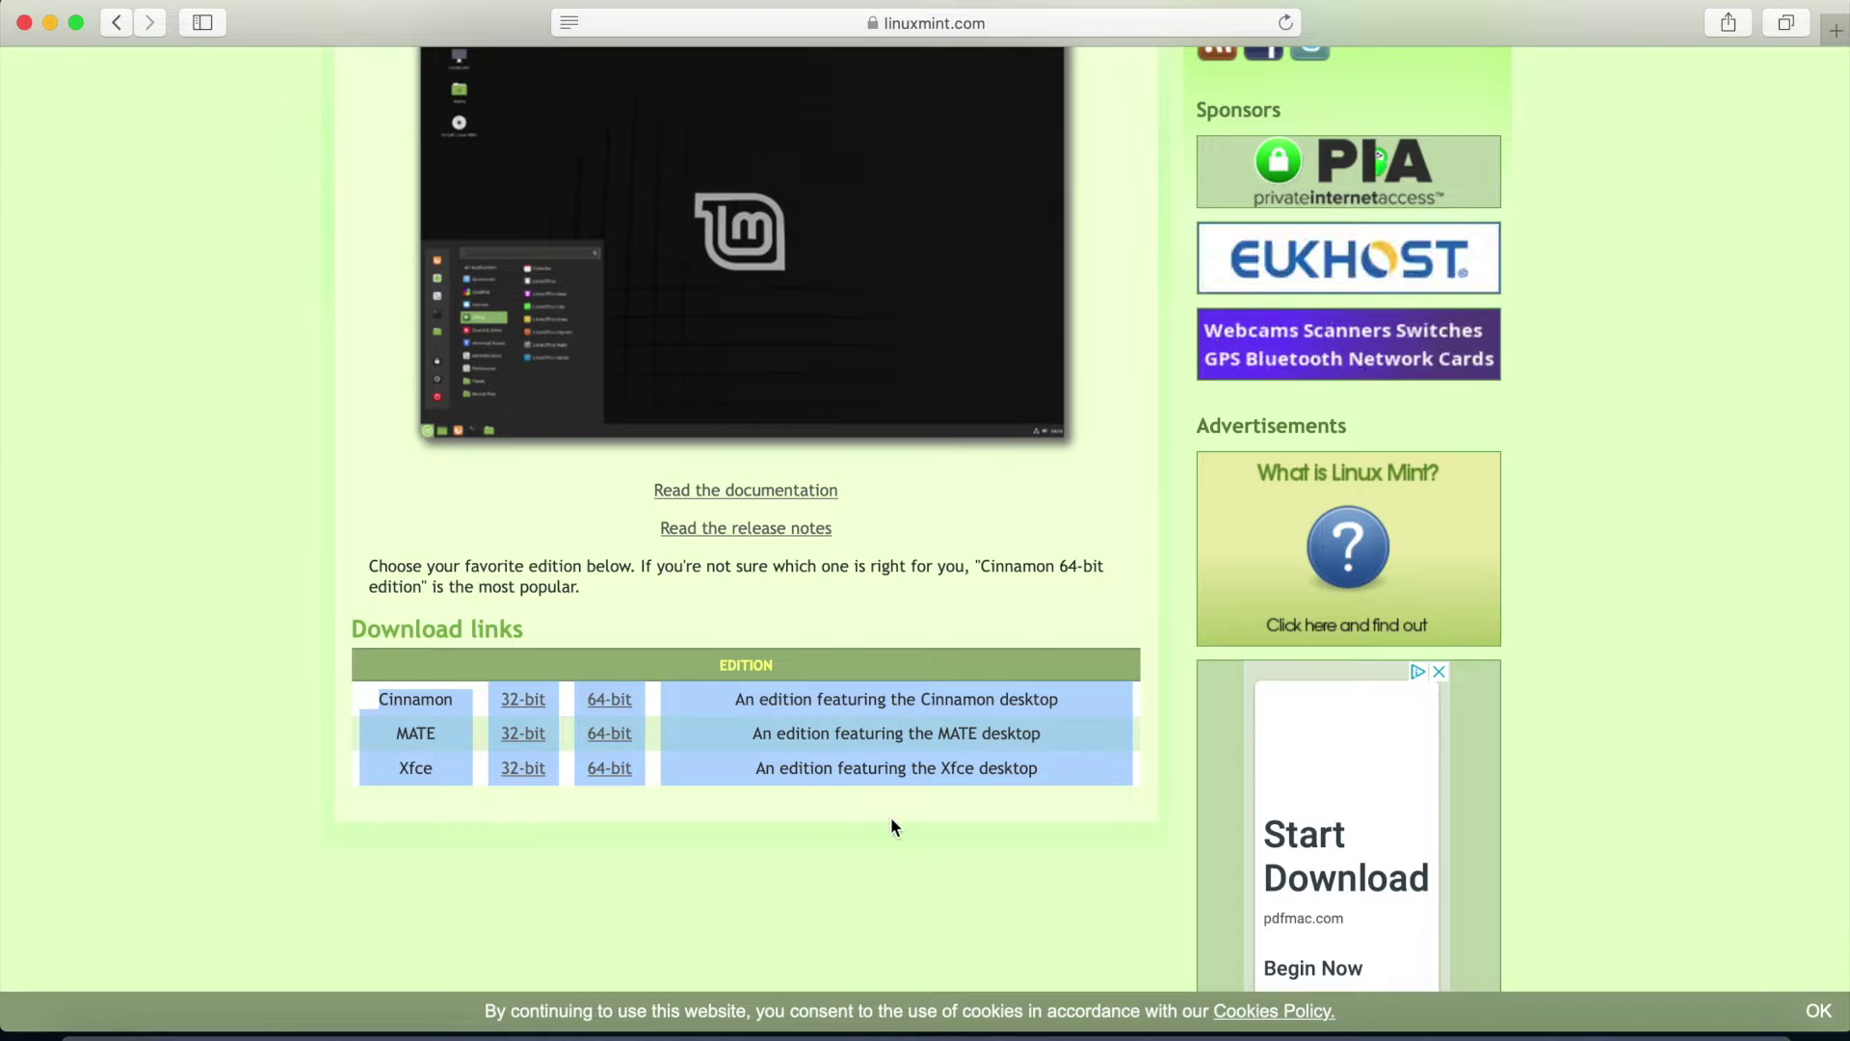
drag(956, 719, 957, 733)
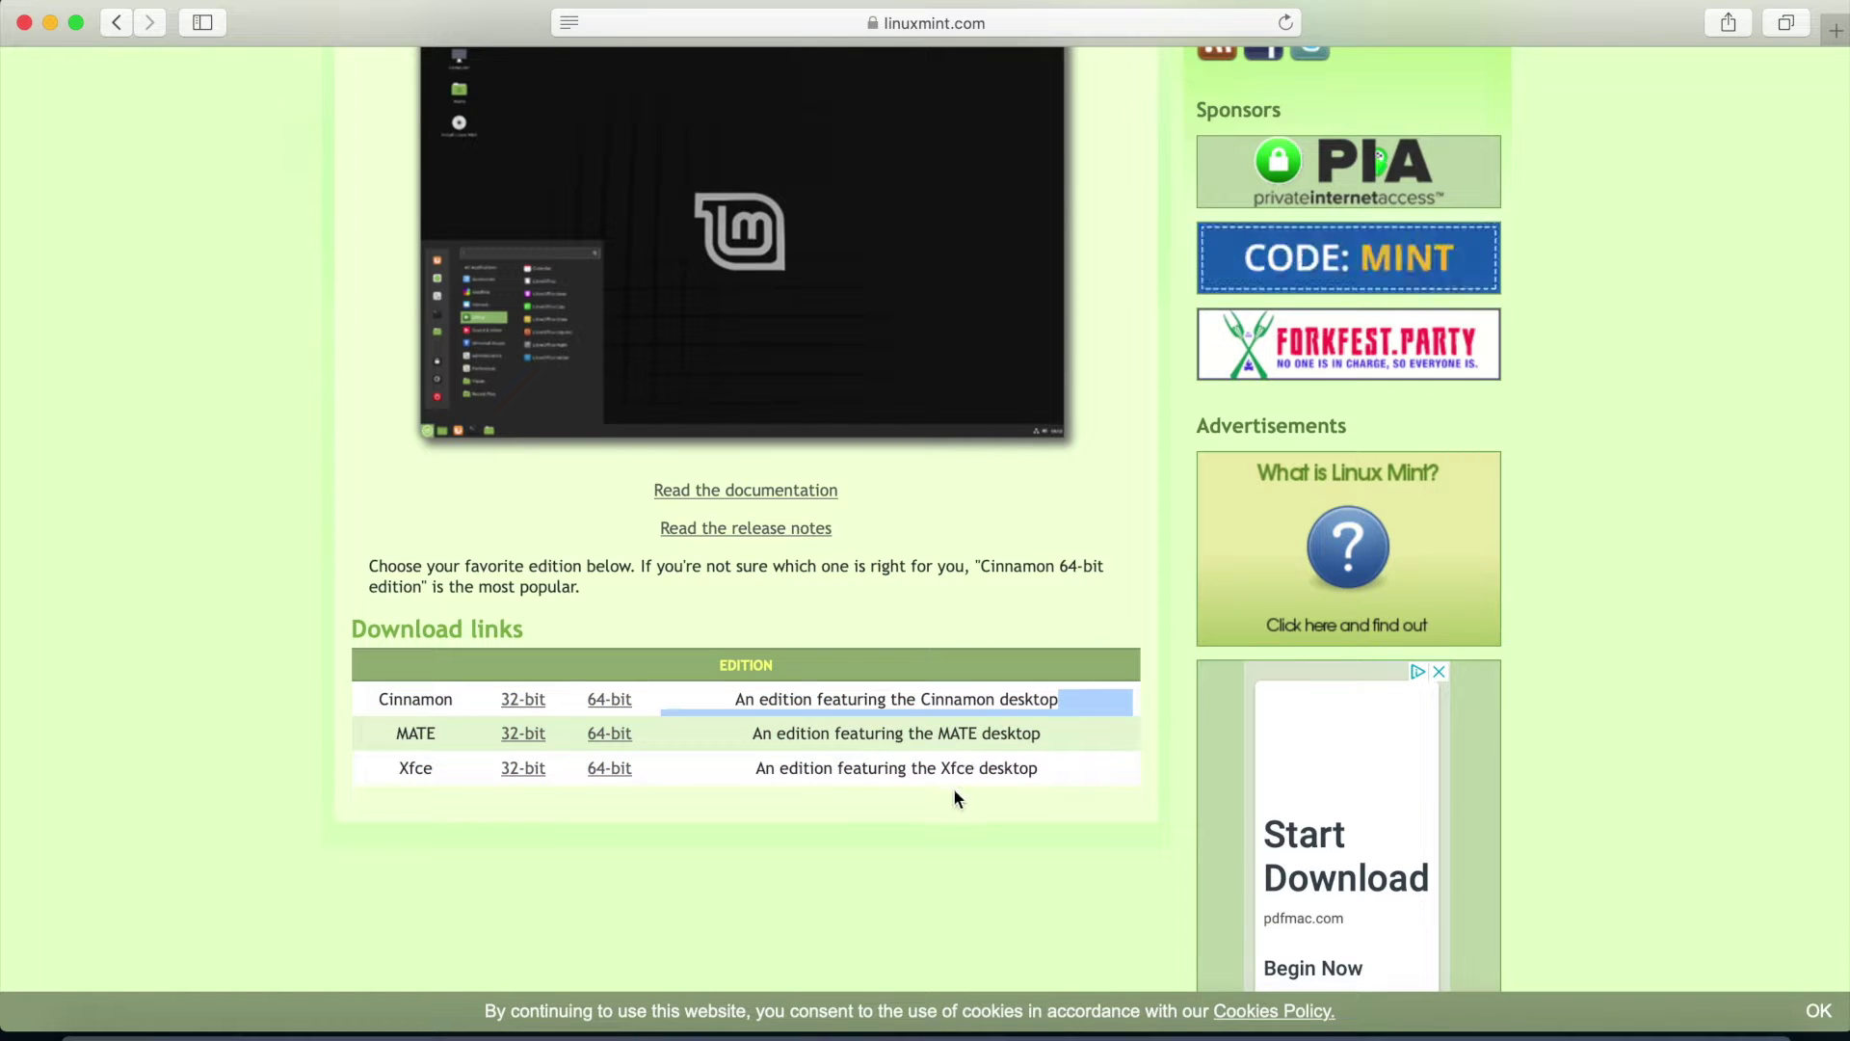
click(1049, 785)
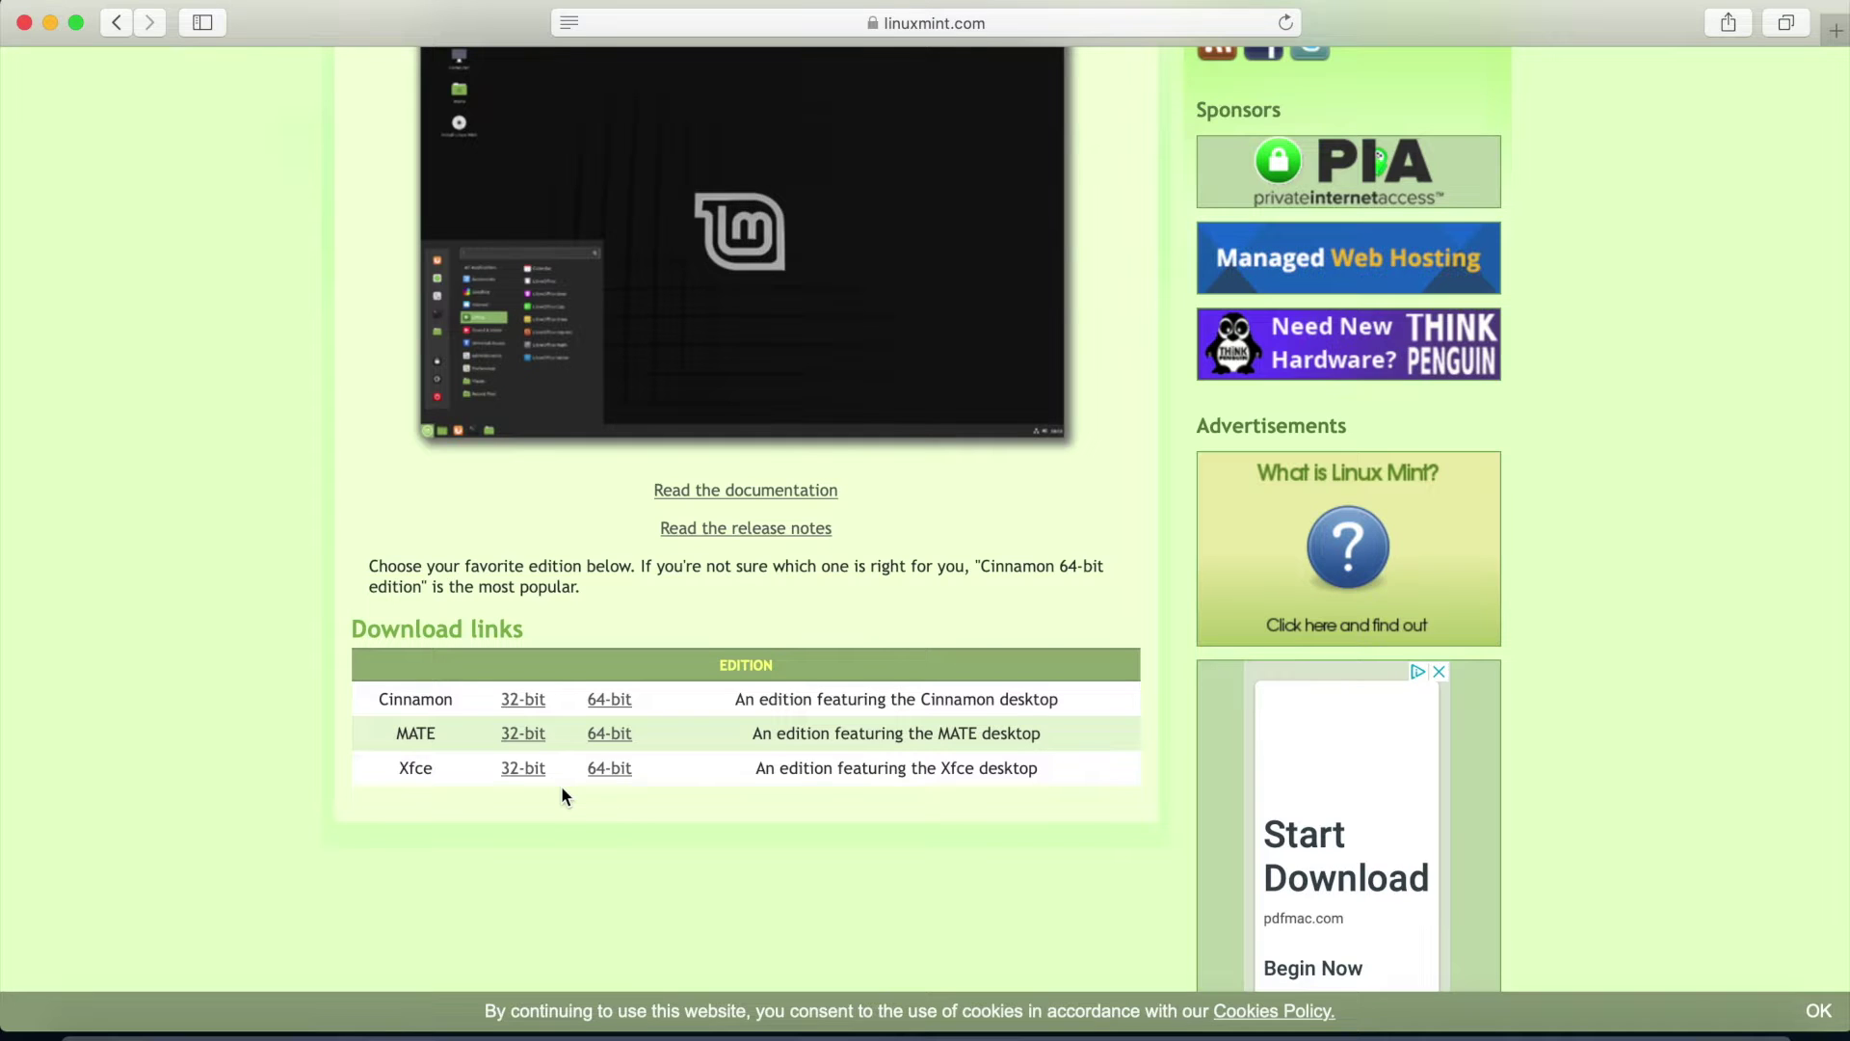
drag(719, 699, 1107, 705)
click(1108, 711)
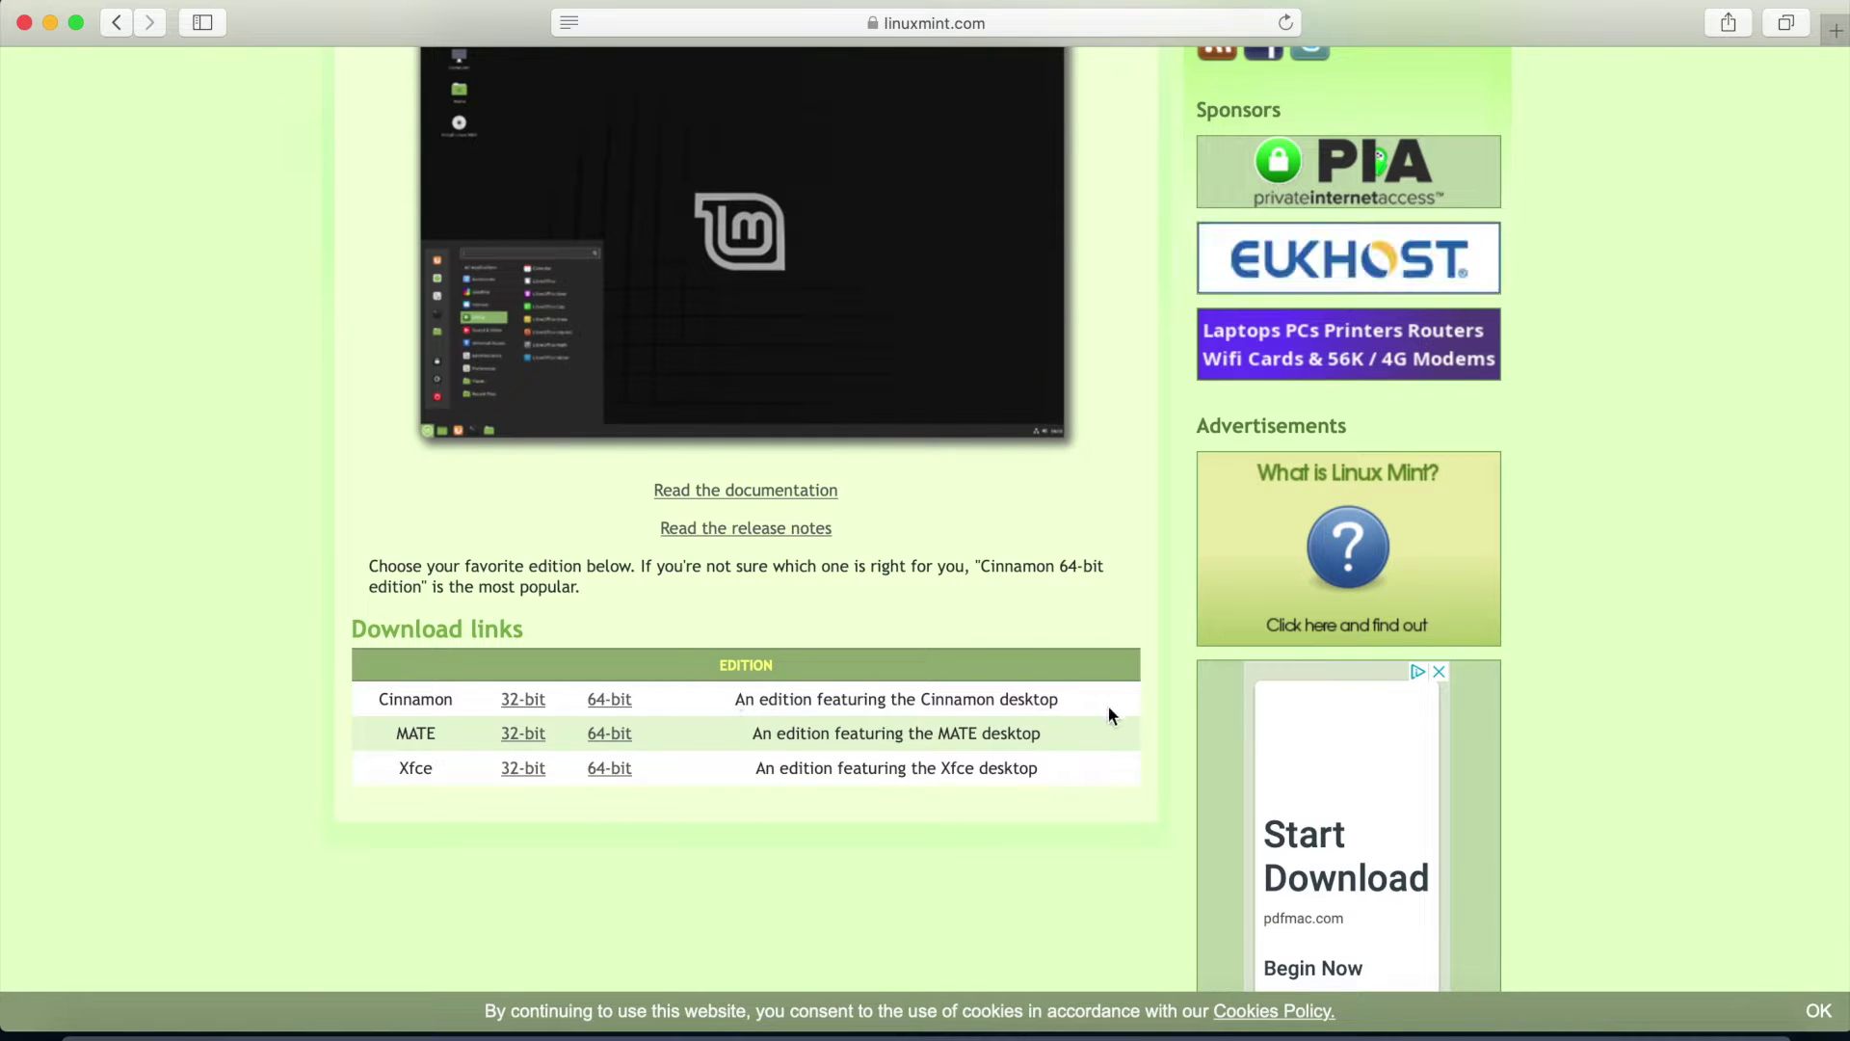
click(608, 701)
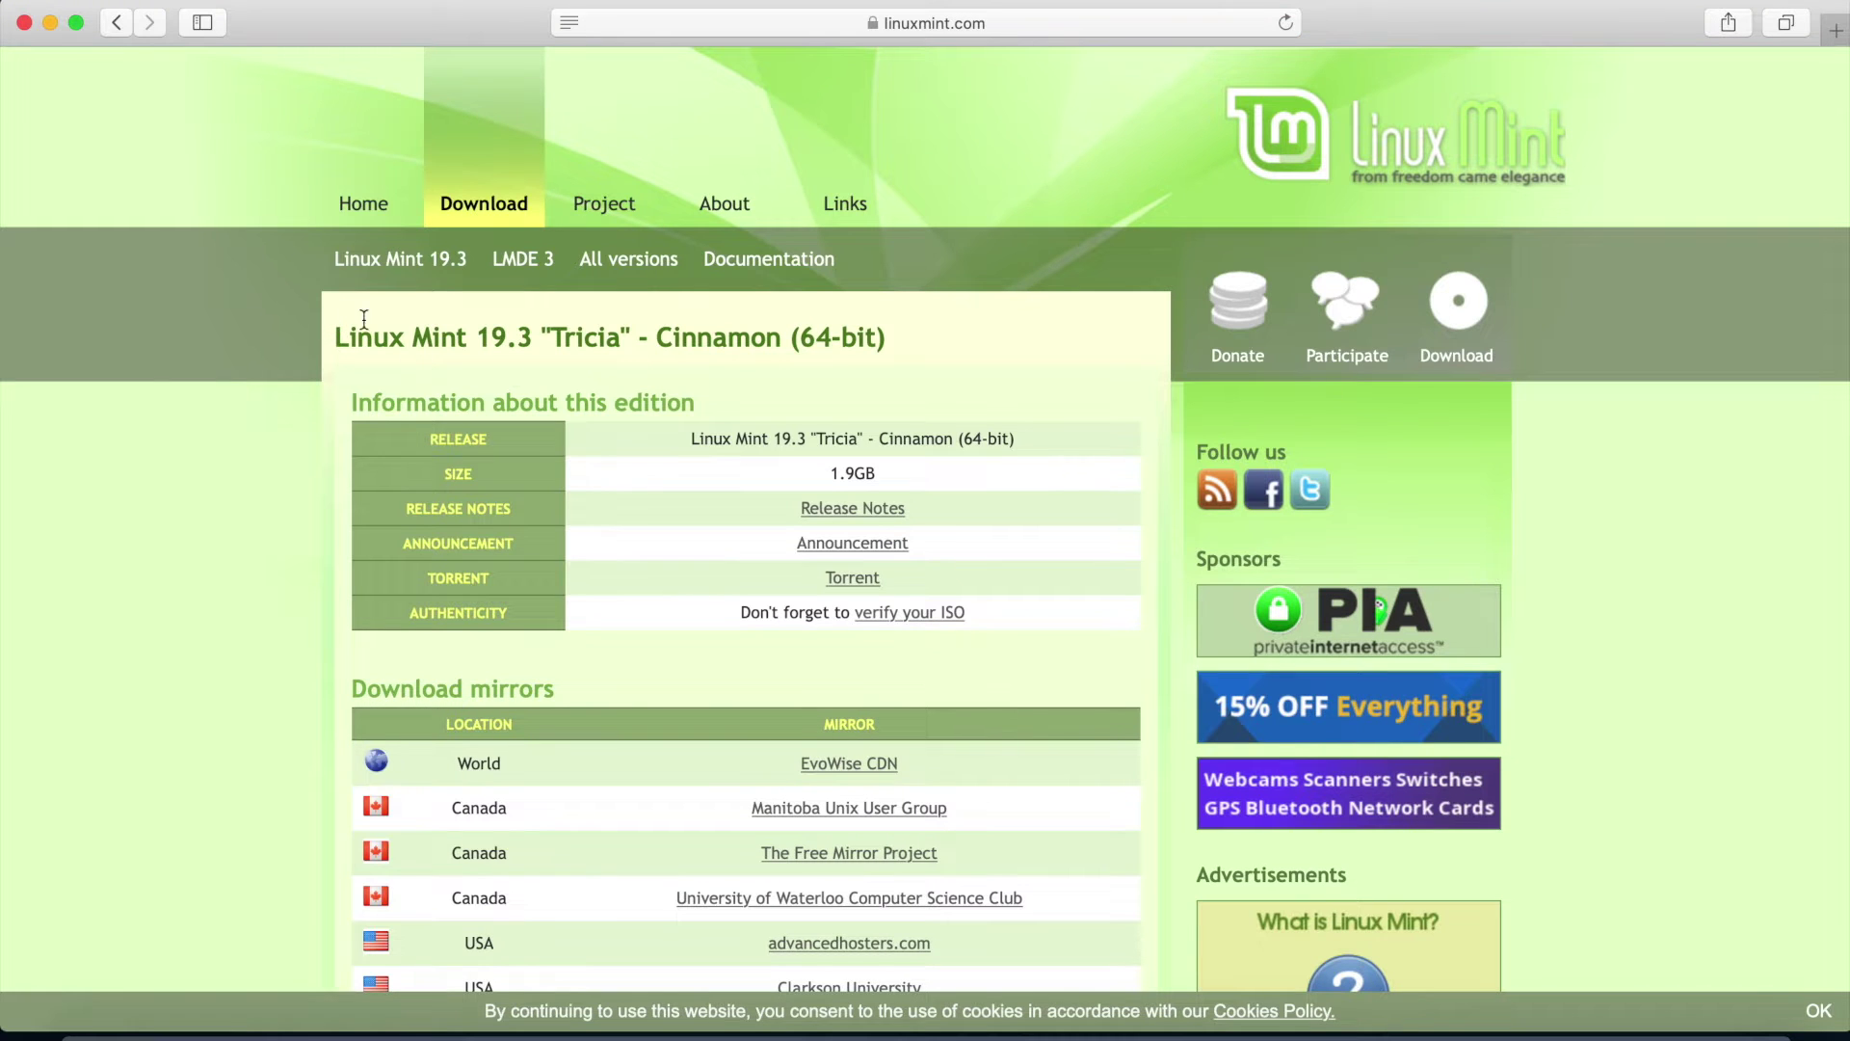
Review the Cinnamon 64-bit download page, noting its 1.9GB size
scroll(617, 403, down, 2)
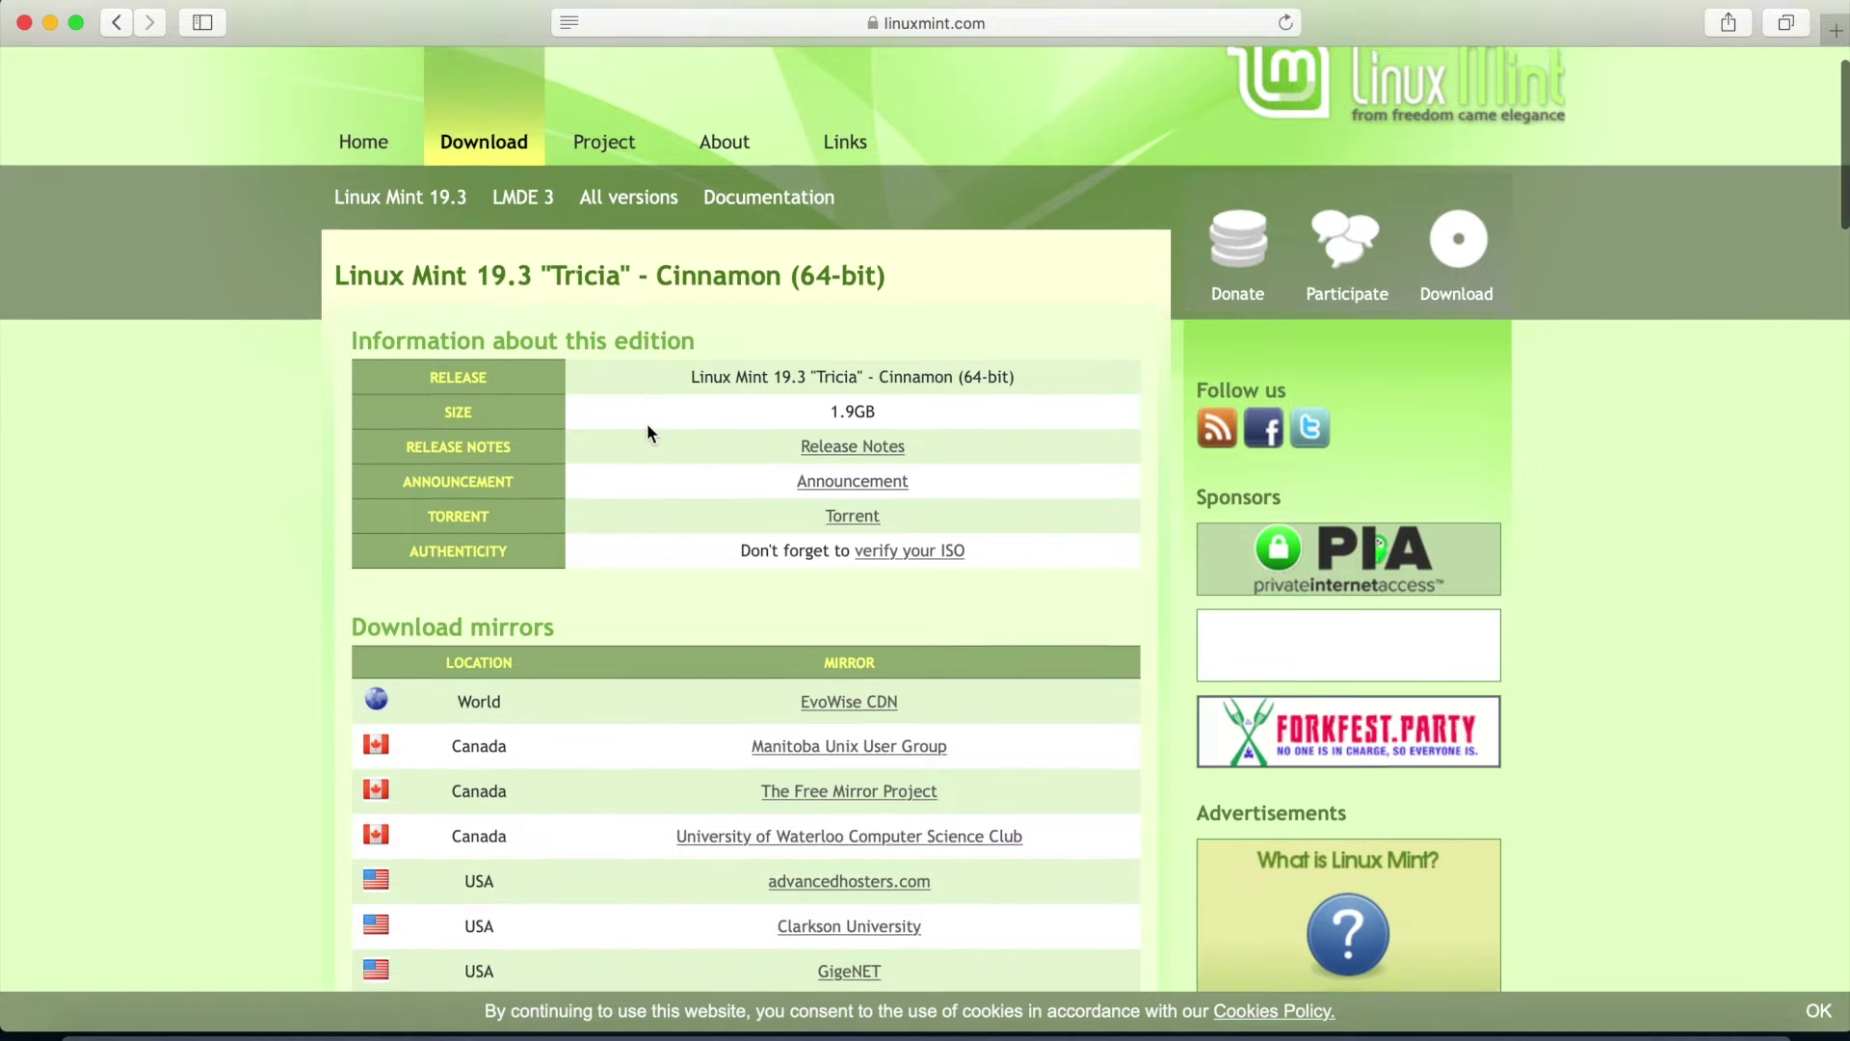
scroll(647, 432, down, 1)
double_click(774, 252)
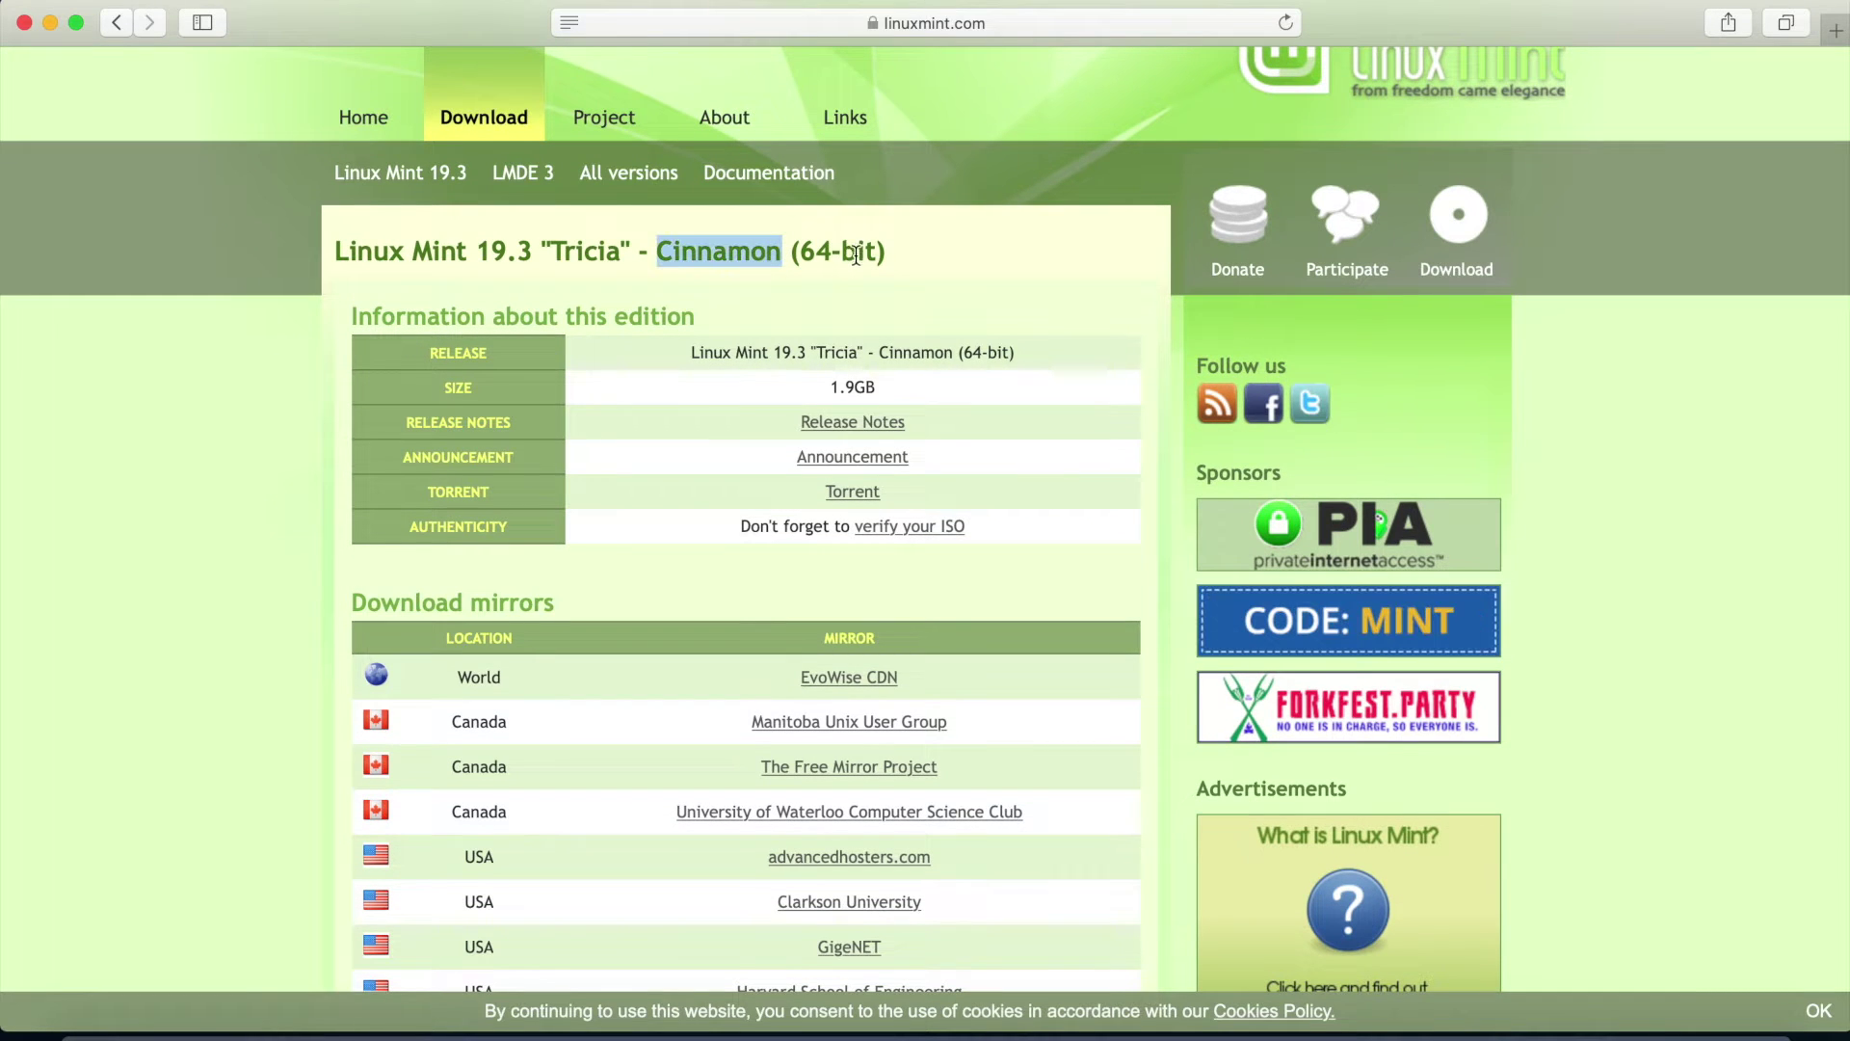
scroll(771, 289, down, 1)
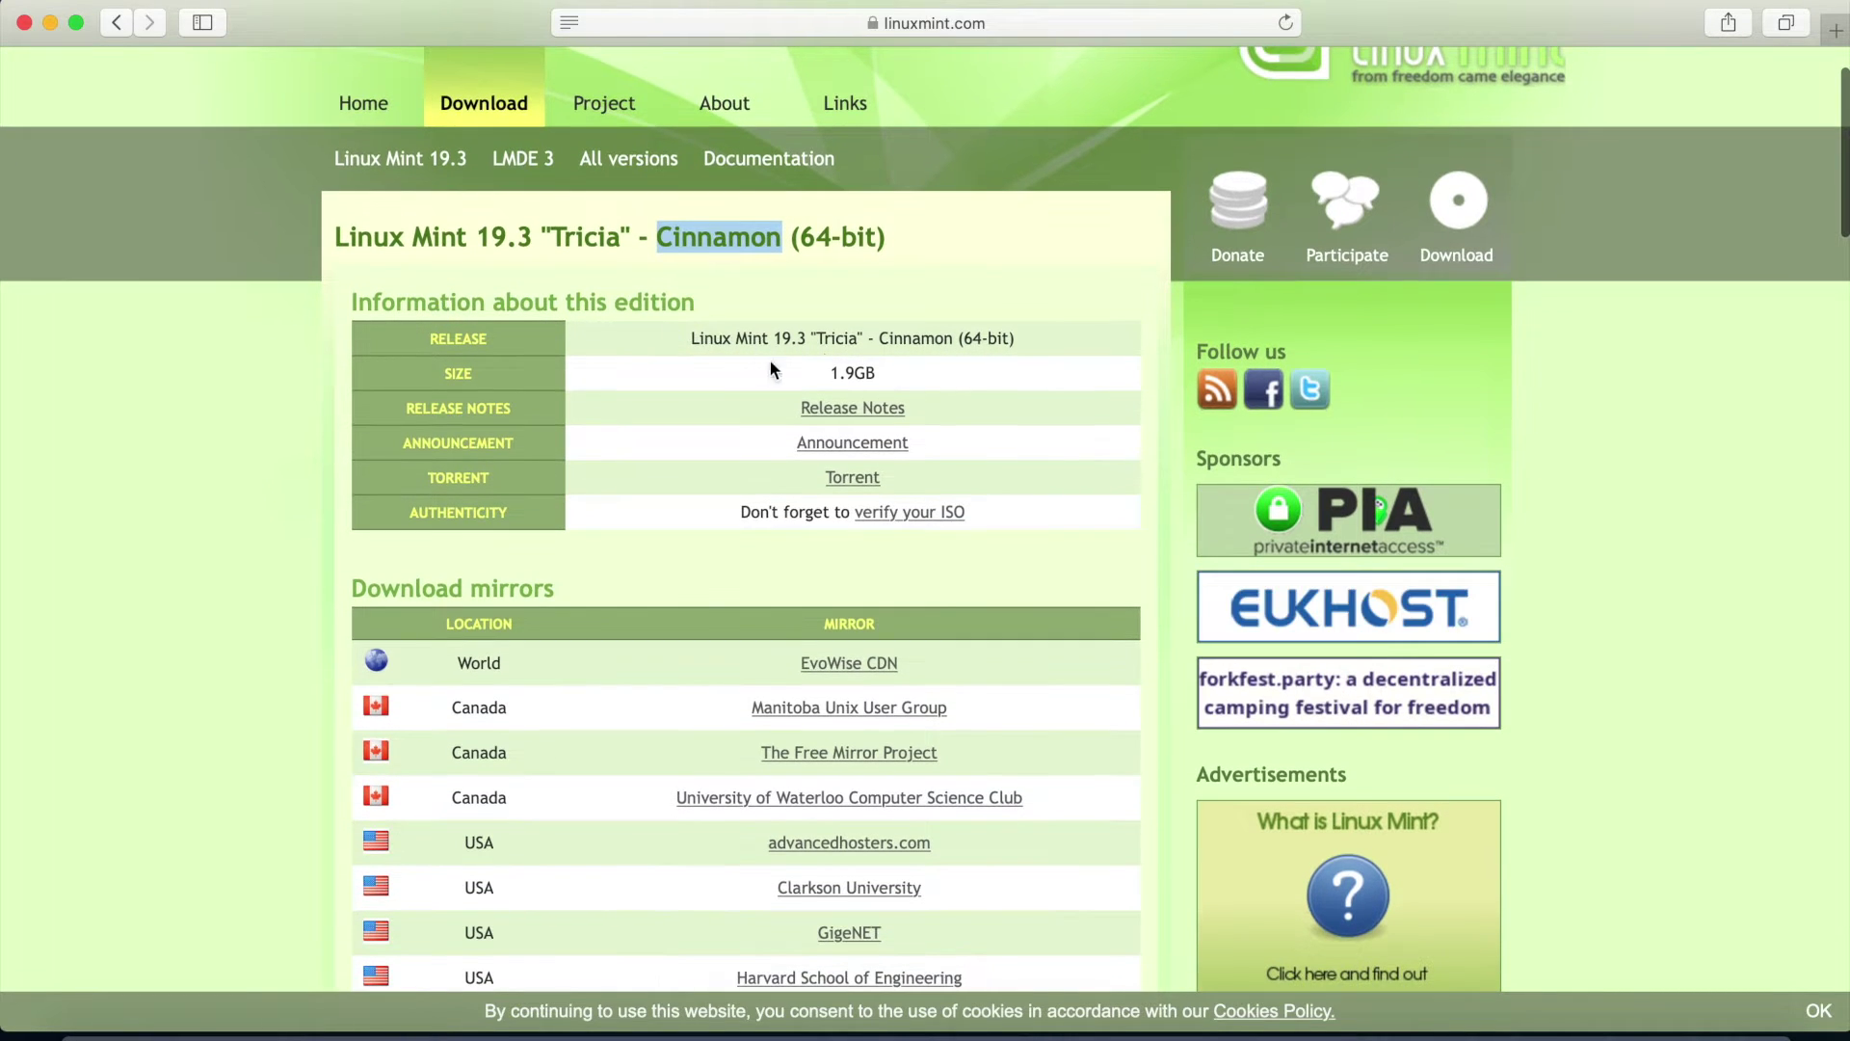
double_click(835, 371)
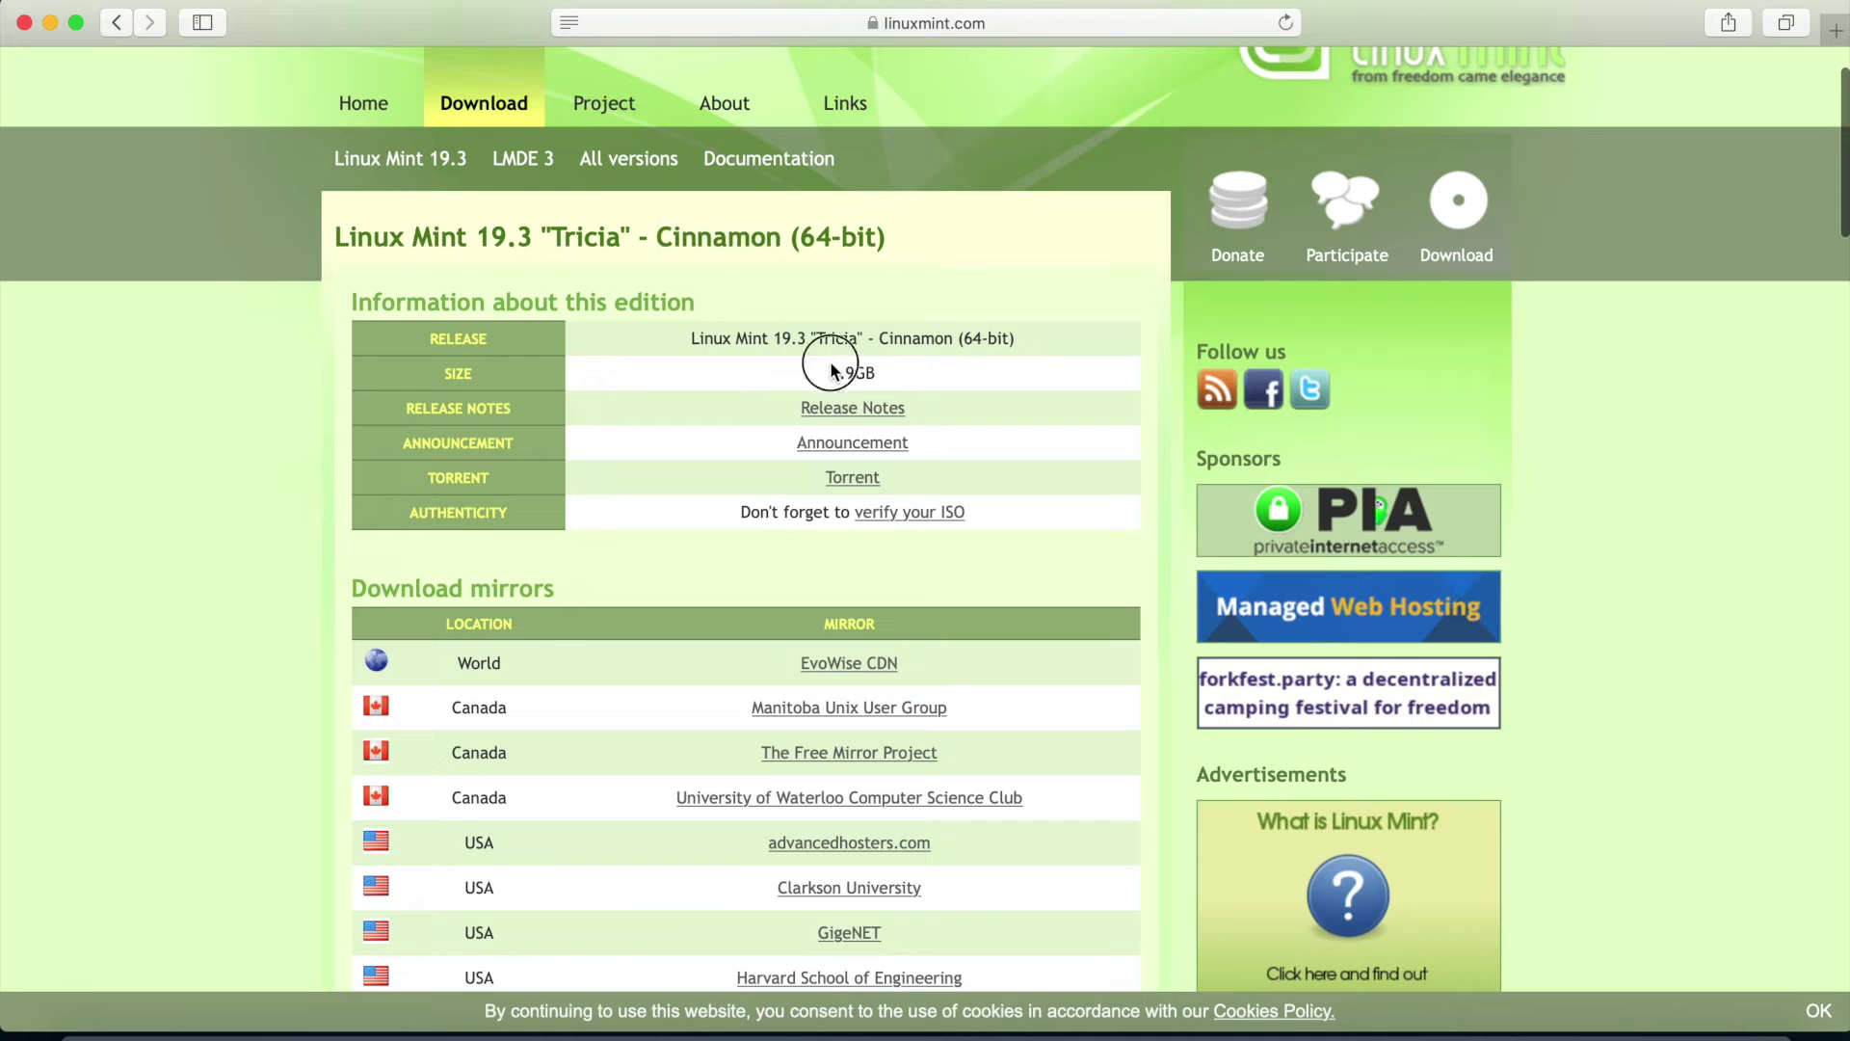
click(730, 403)
Download the ISO from the Harvard School of Engineering mirror, allowing downloads from linuxmint.com
scroll(730, 402, down, 1)
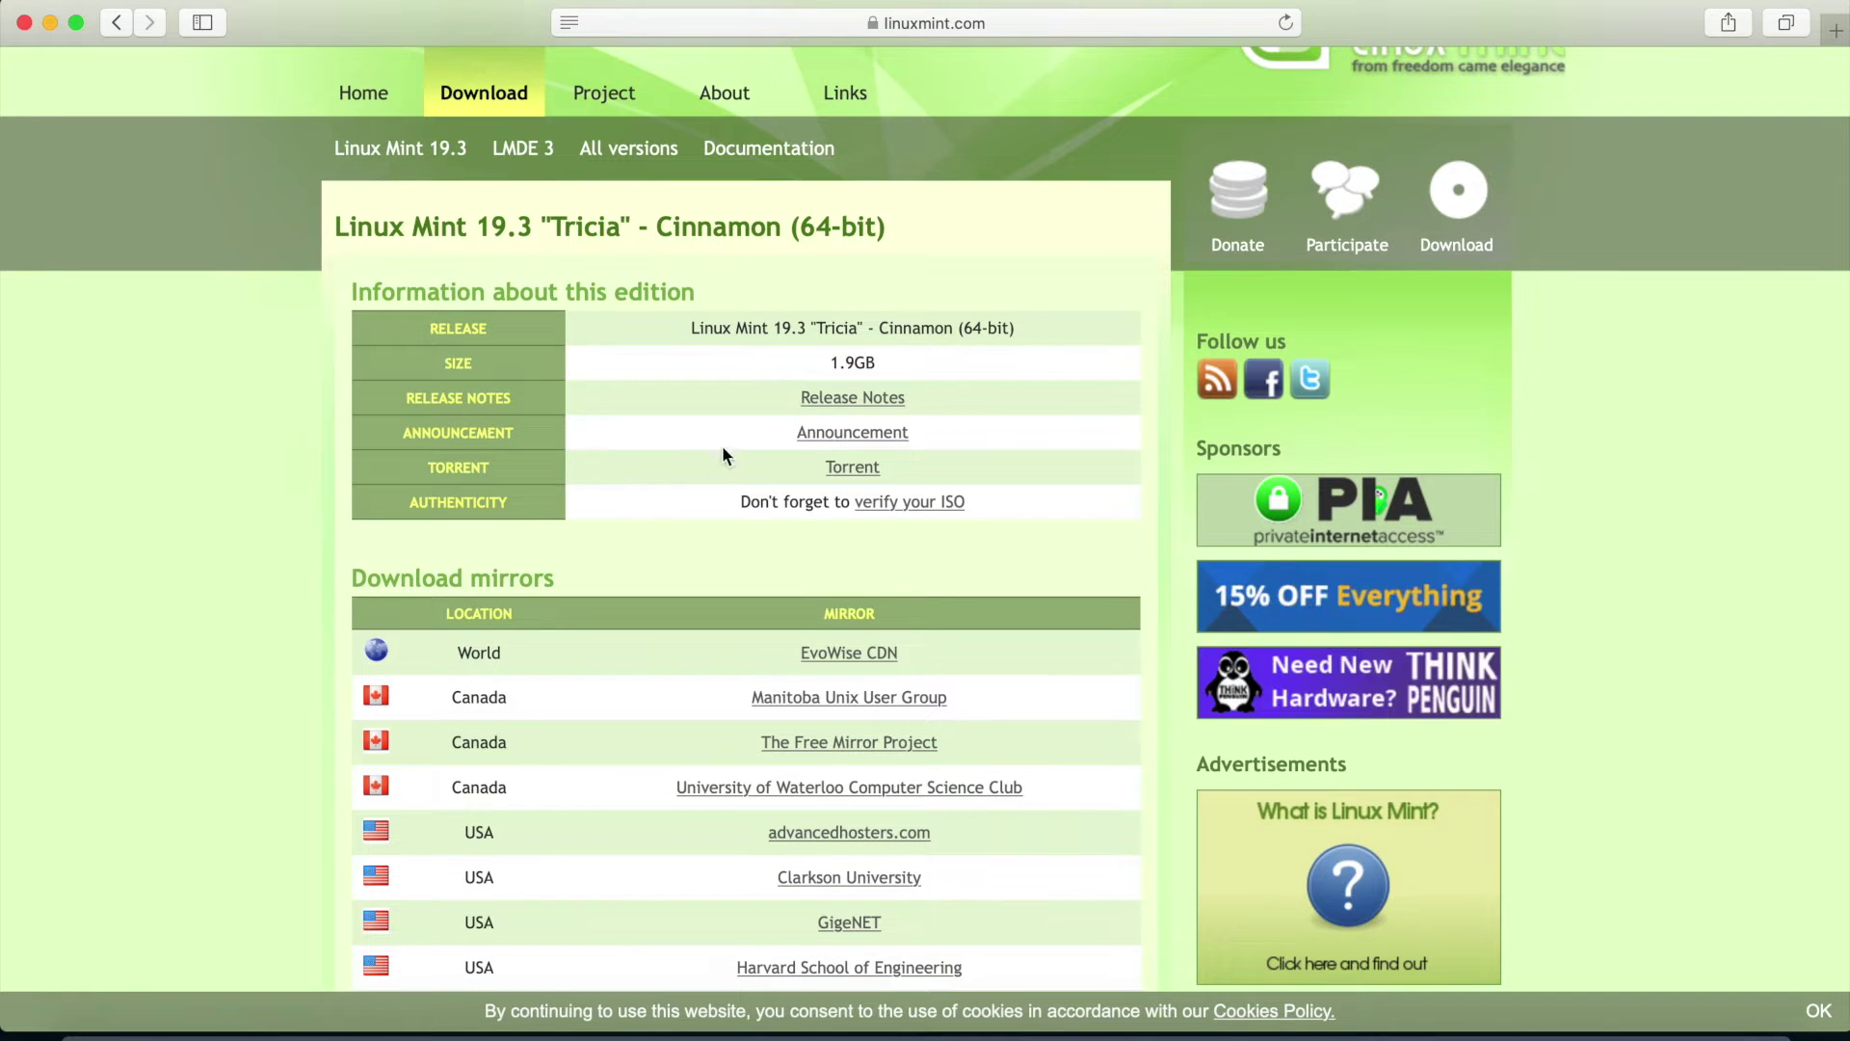
scroll(723, 453, down, 5)
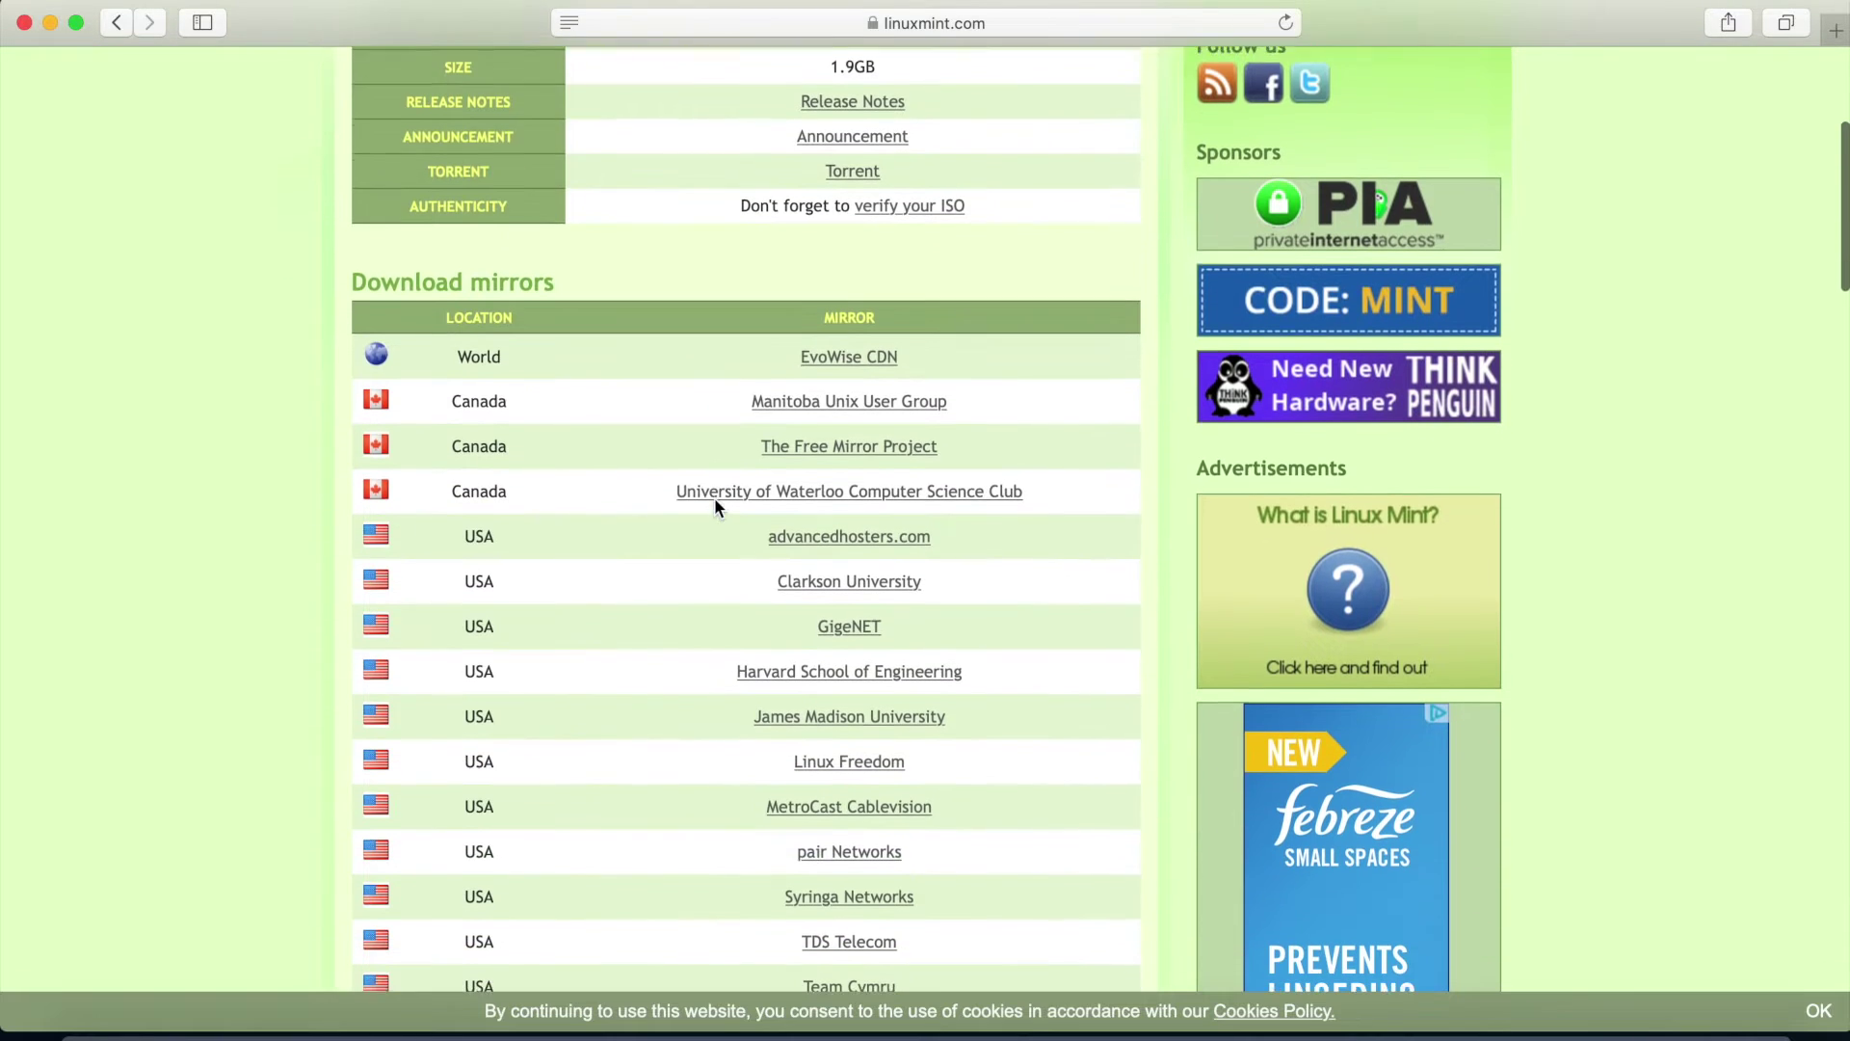
scroll(714, 498, down, 3)
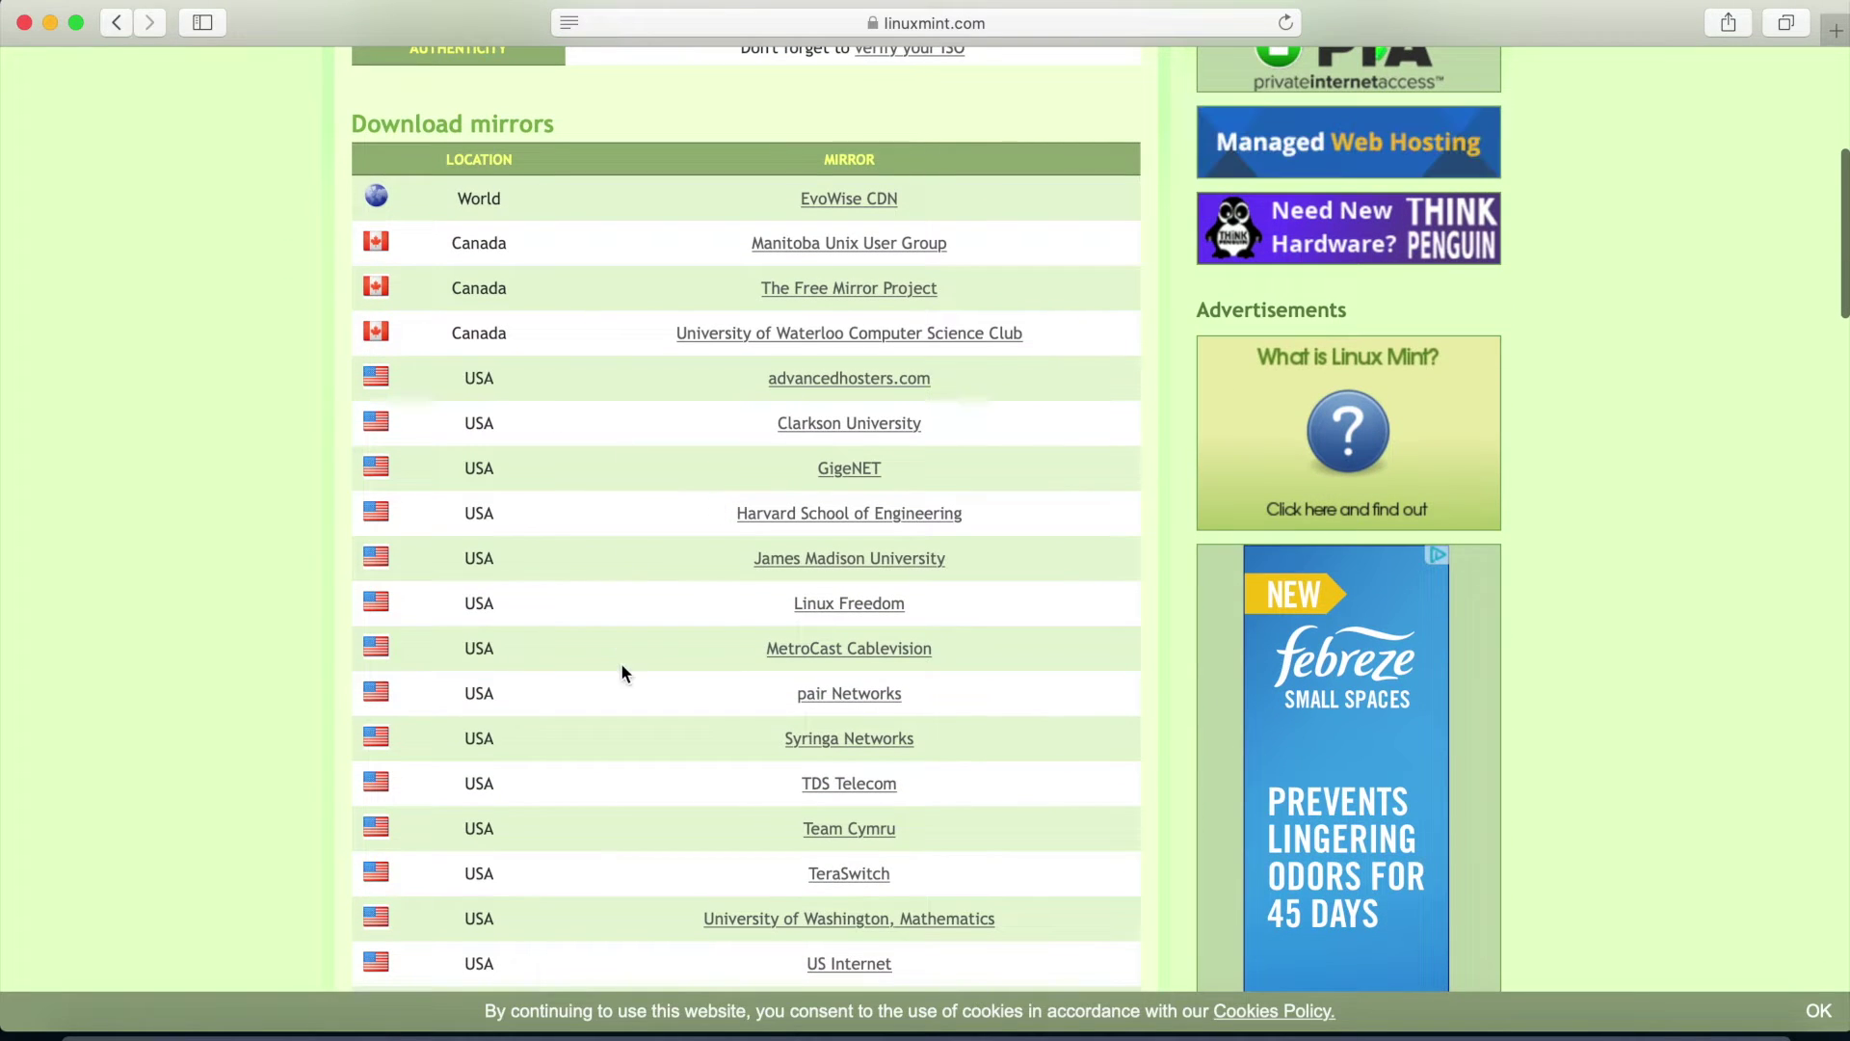
scroll(622, 665, down, 2)
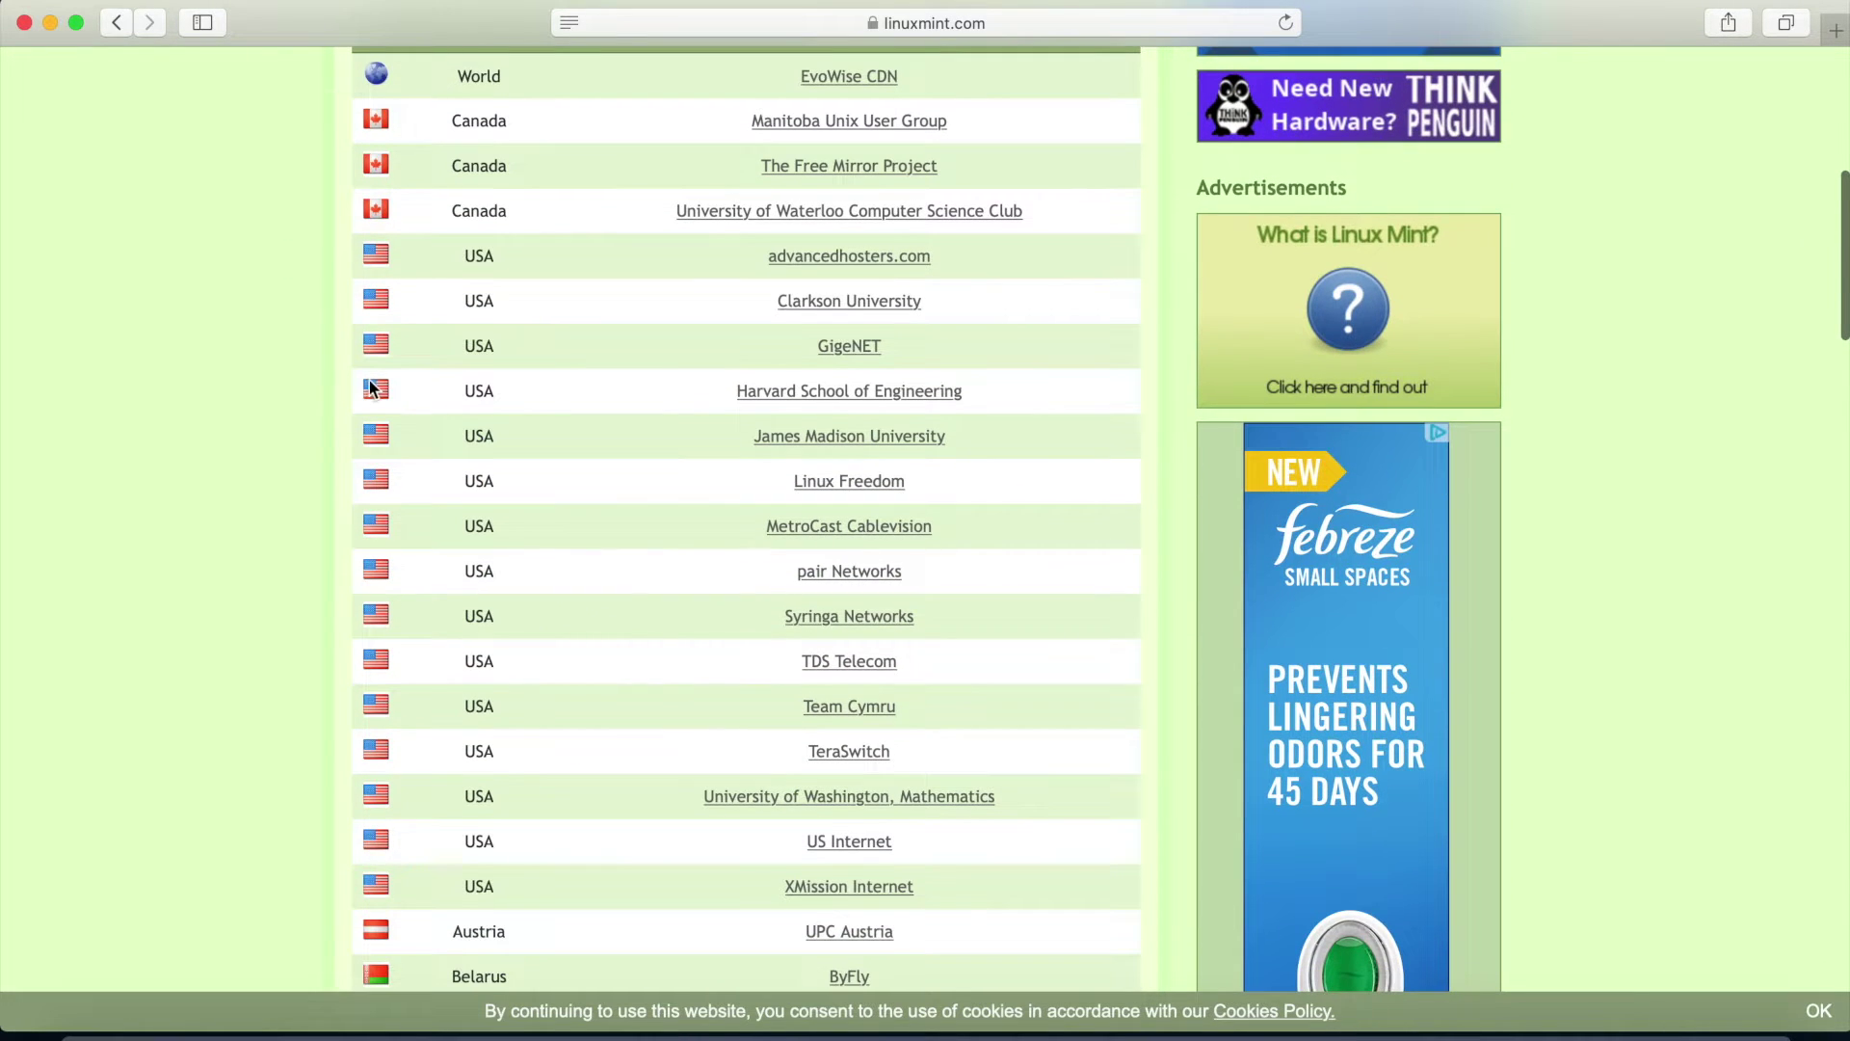
click(864, 398)
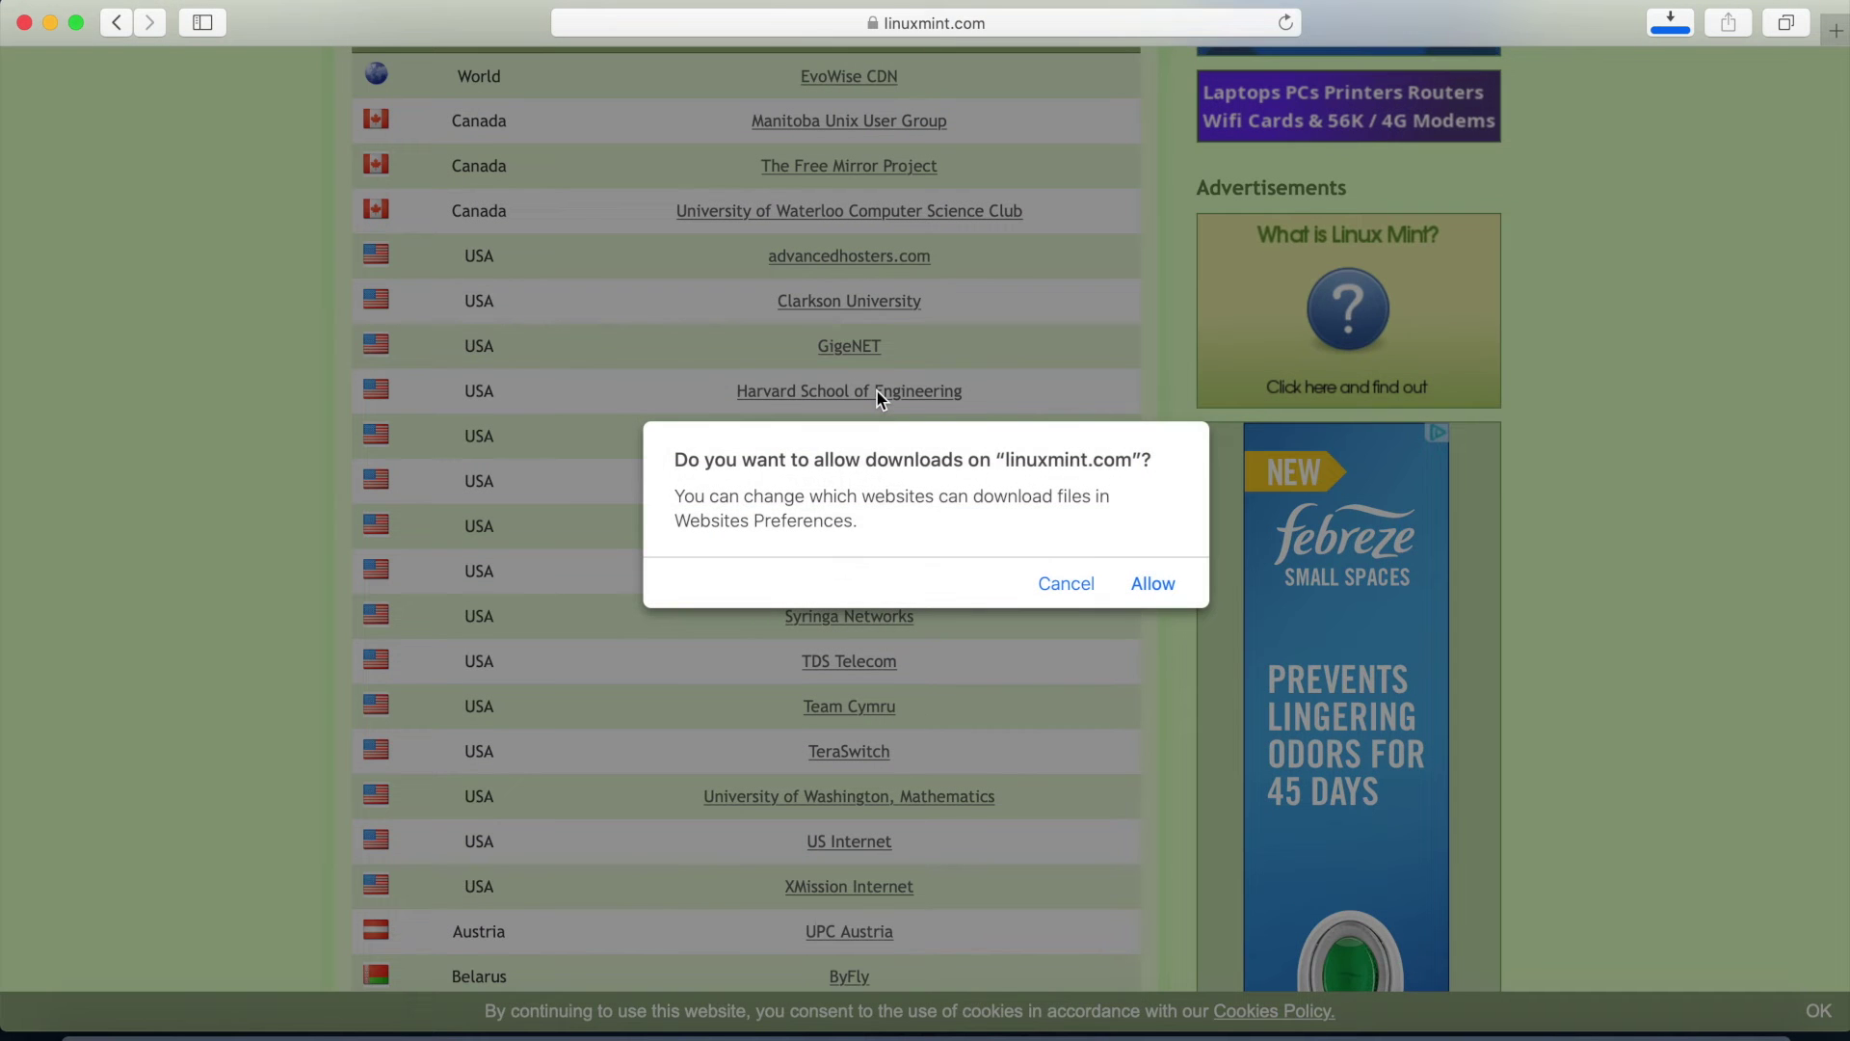
click(1152, 583)
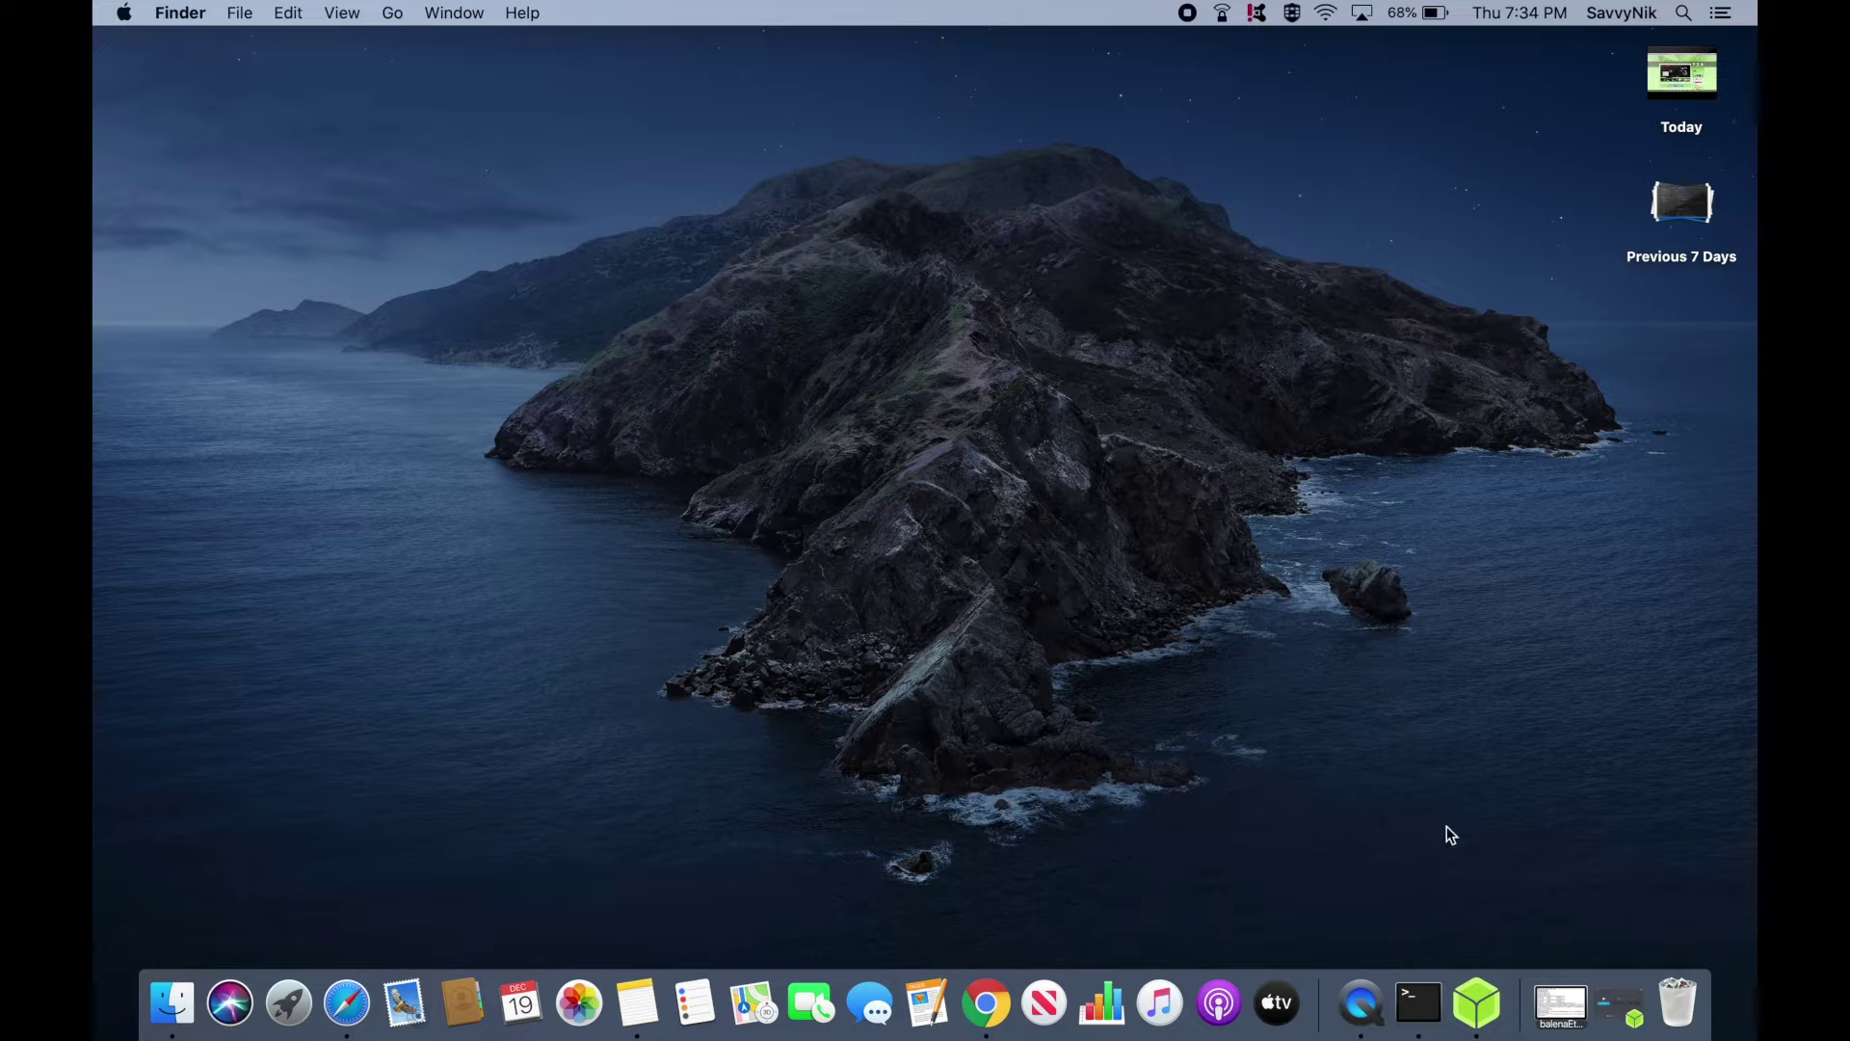
Launch balenaEtcher from the Dock
click(1477, 1000)
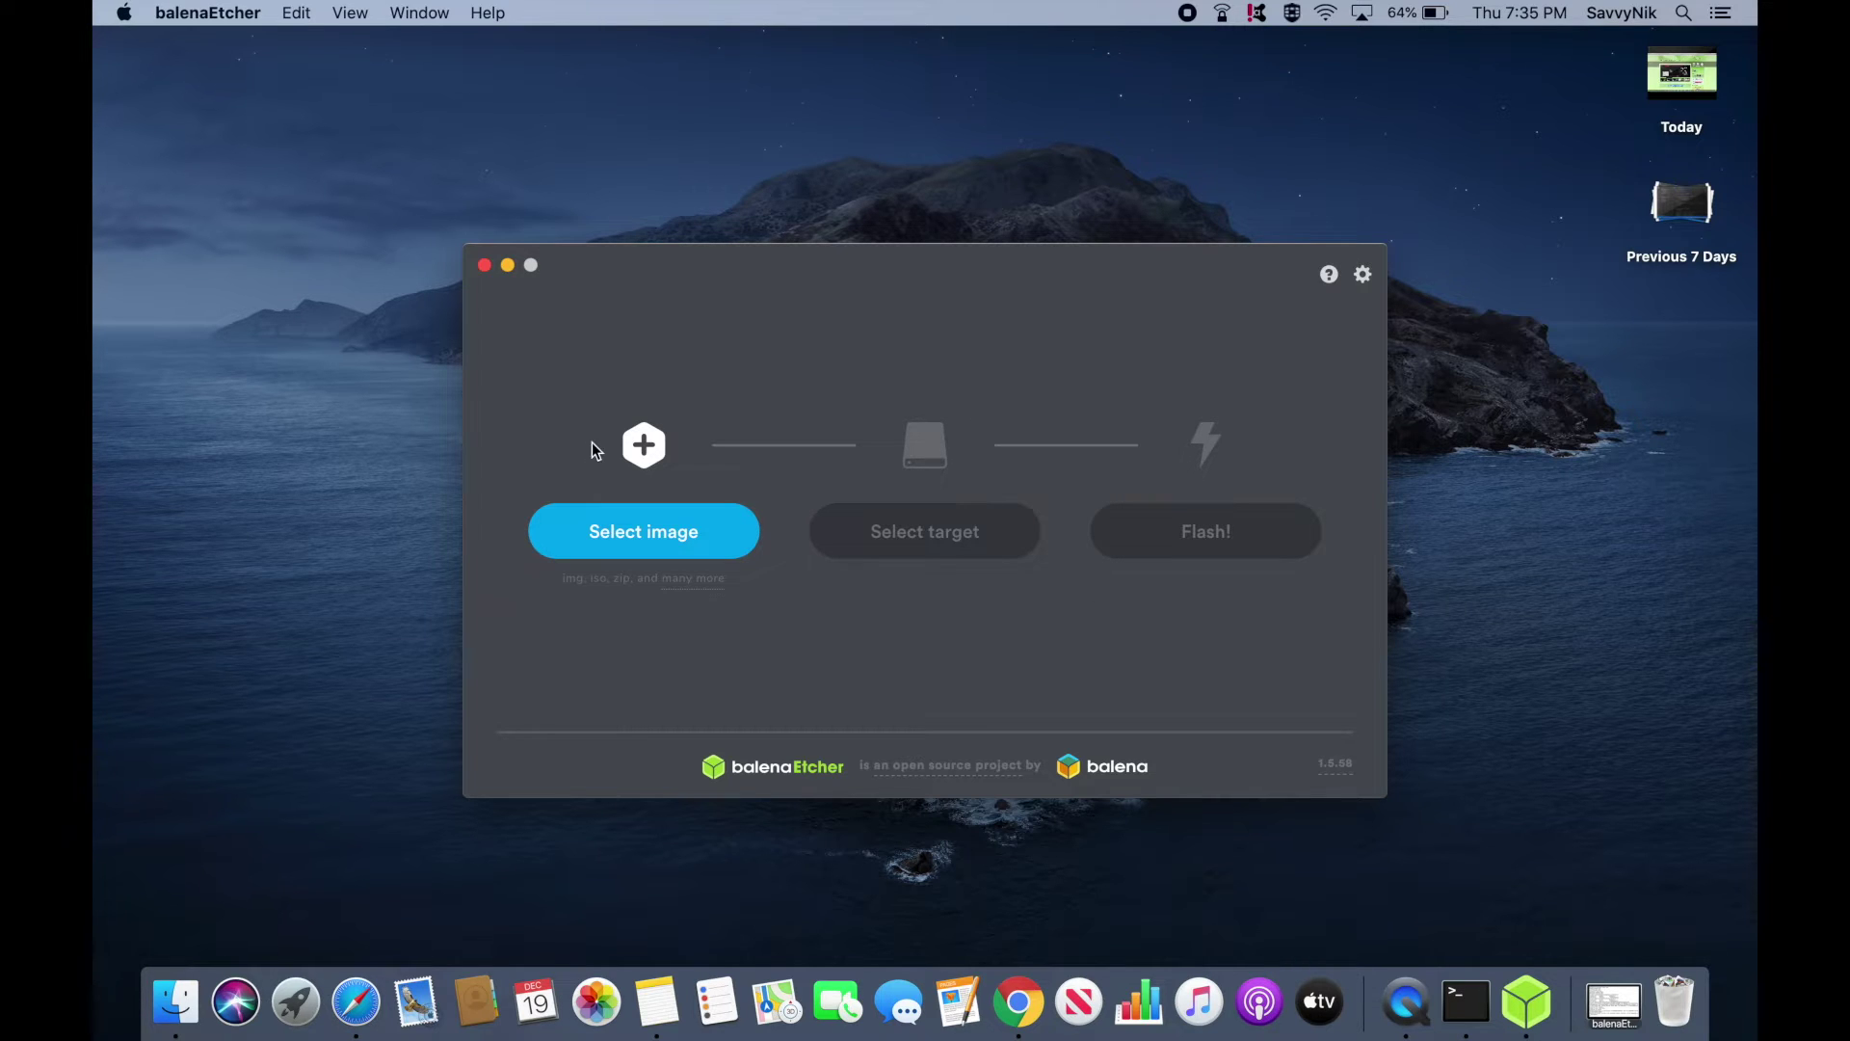
Load linuxmint-19.3-cinnamon-64bit.iso from Downloads as the image and show the target drive list
click(663, 531)
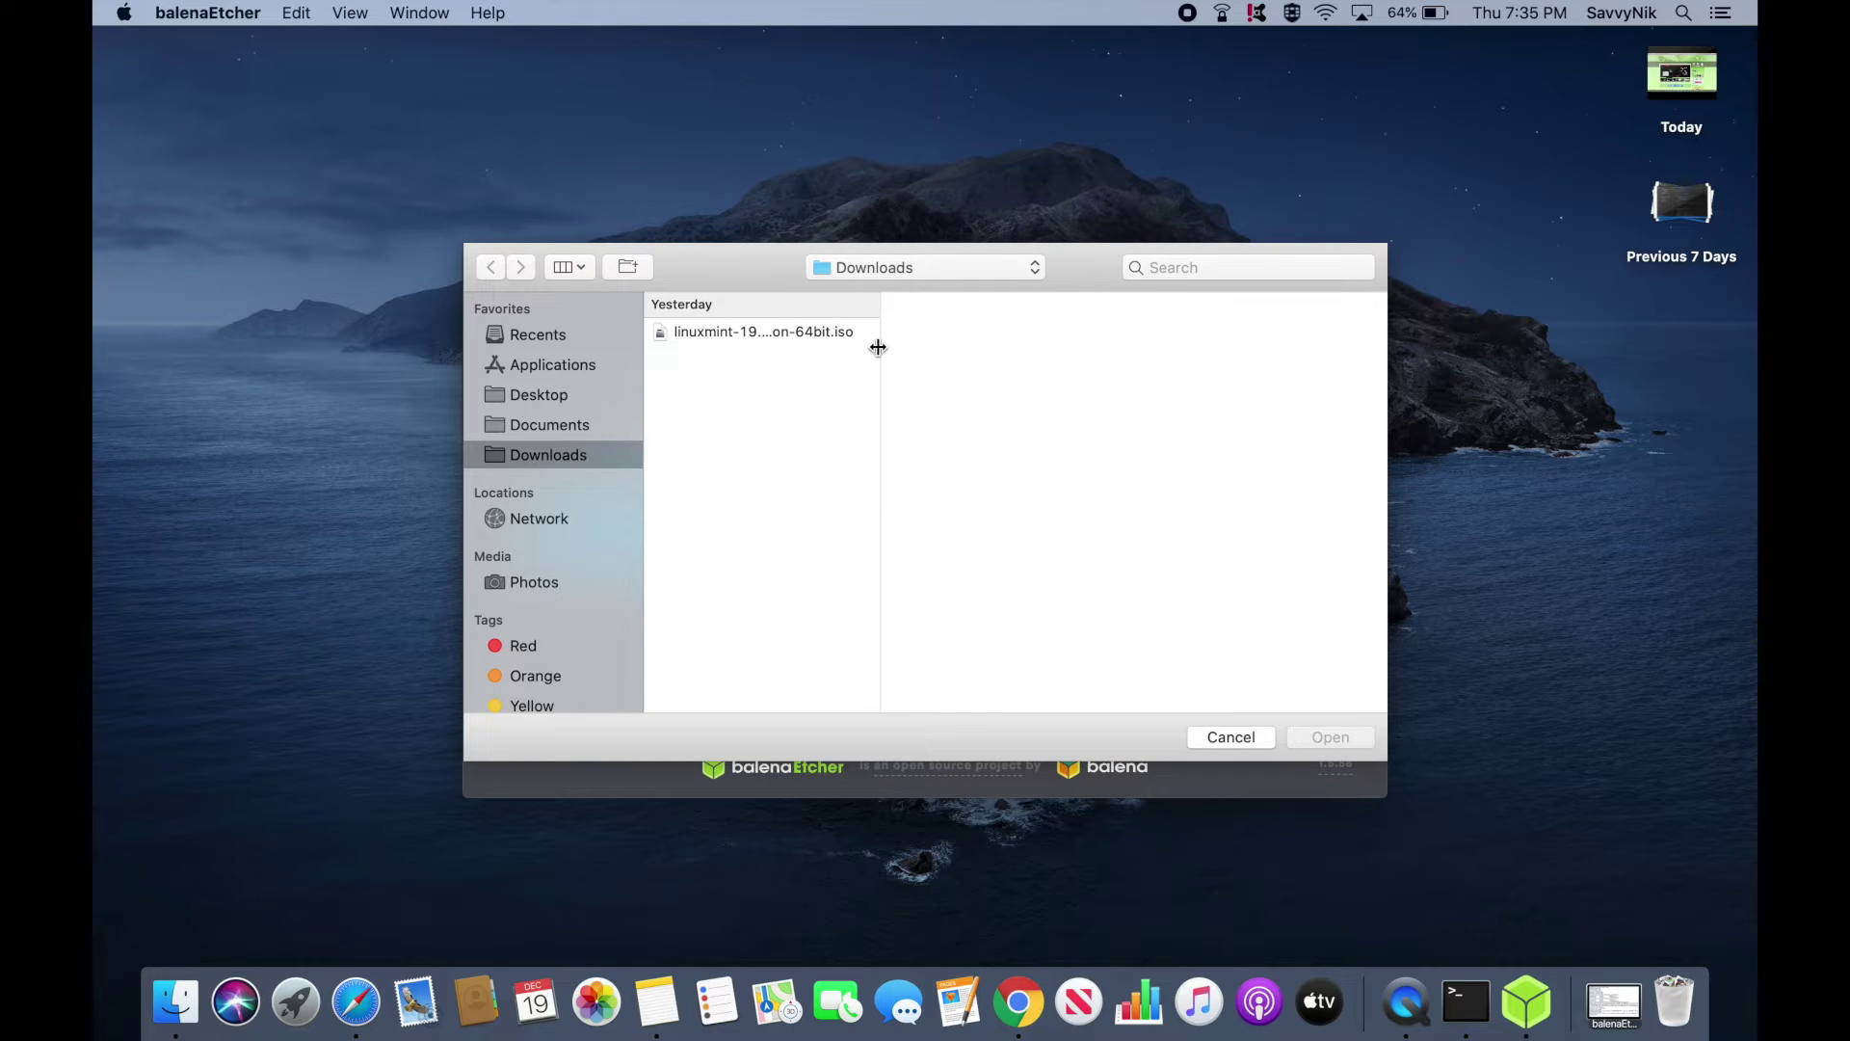
drag(879, 349, 1223, 357)
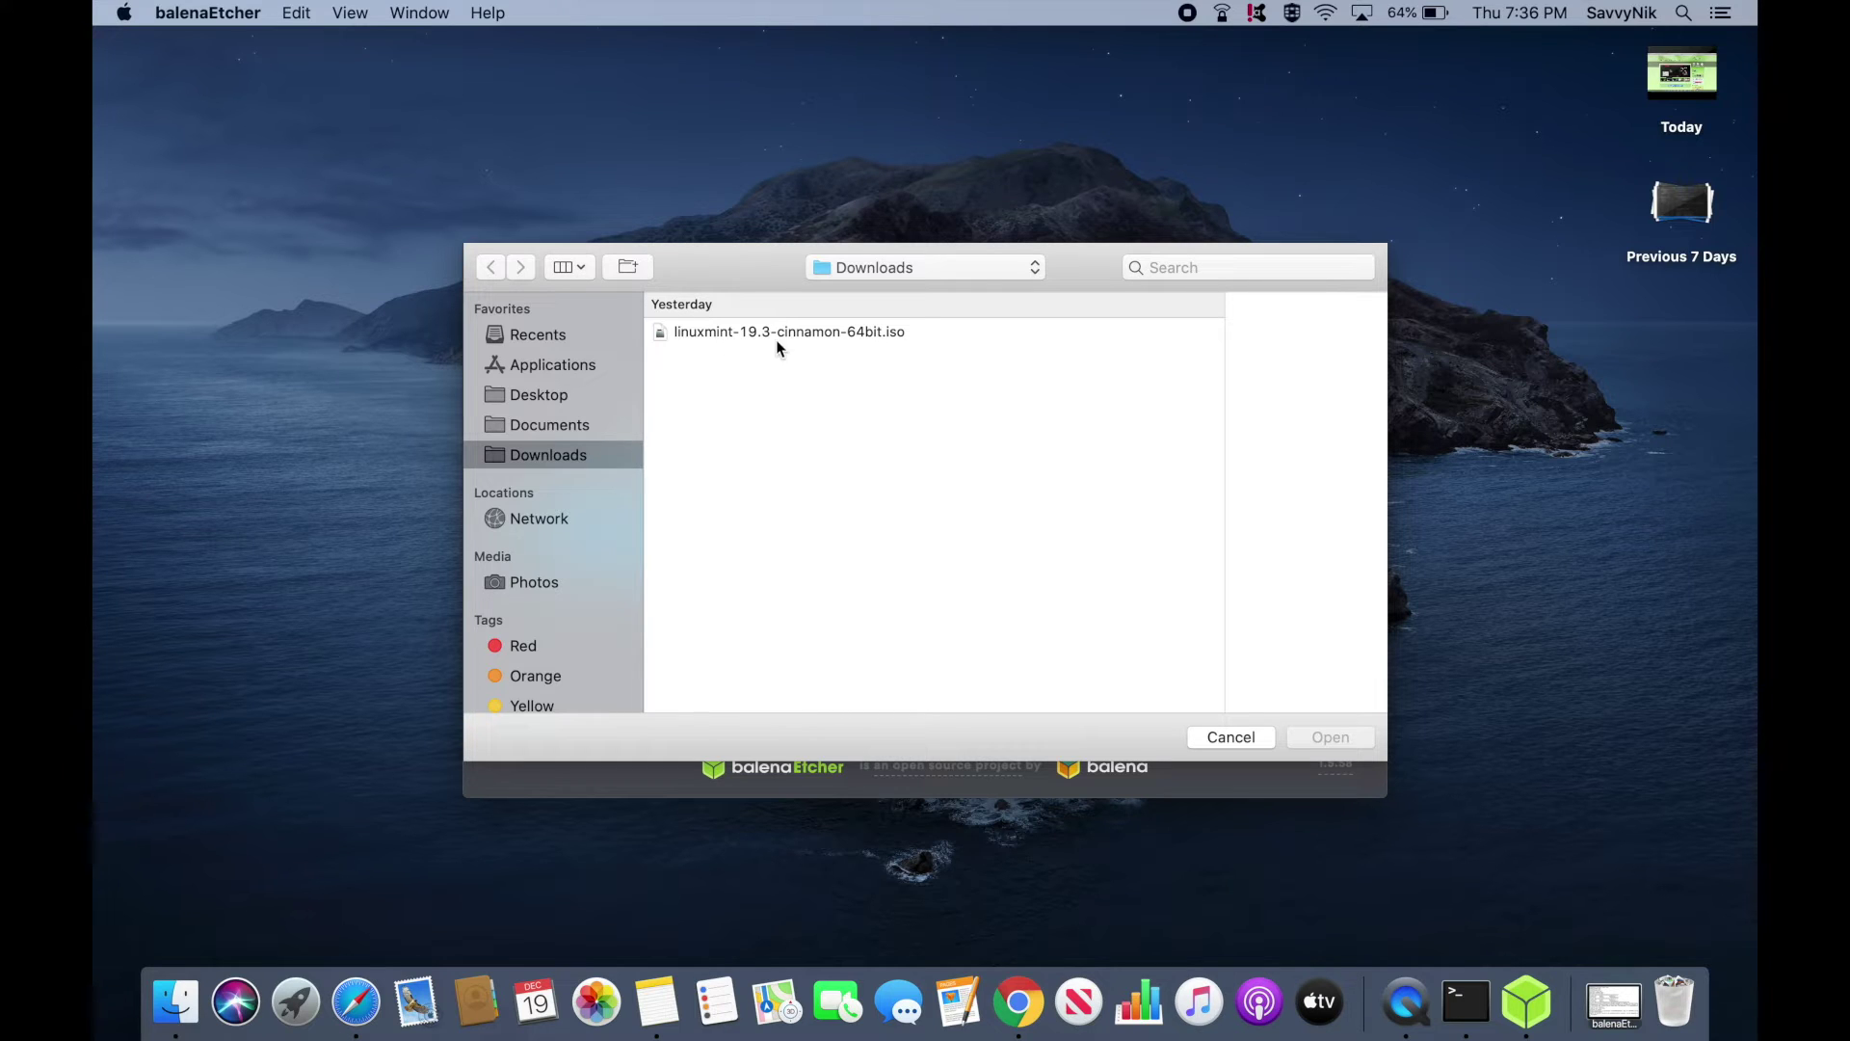
click(857, 331)
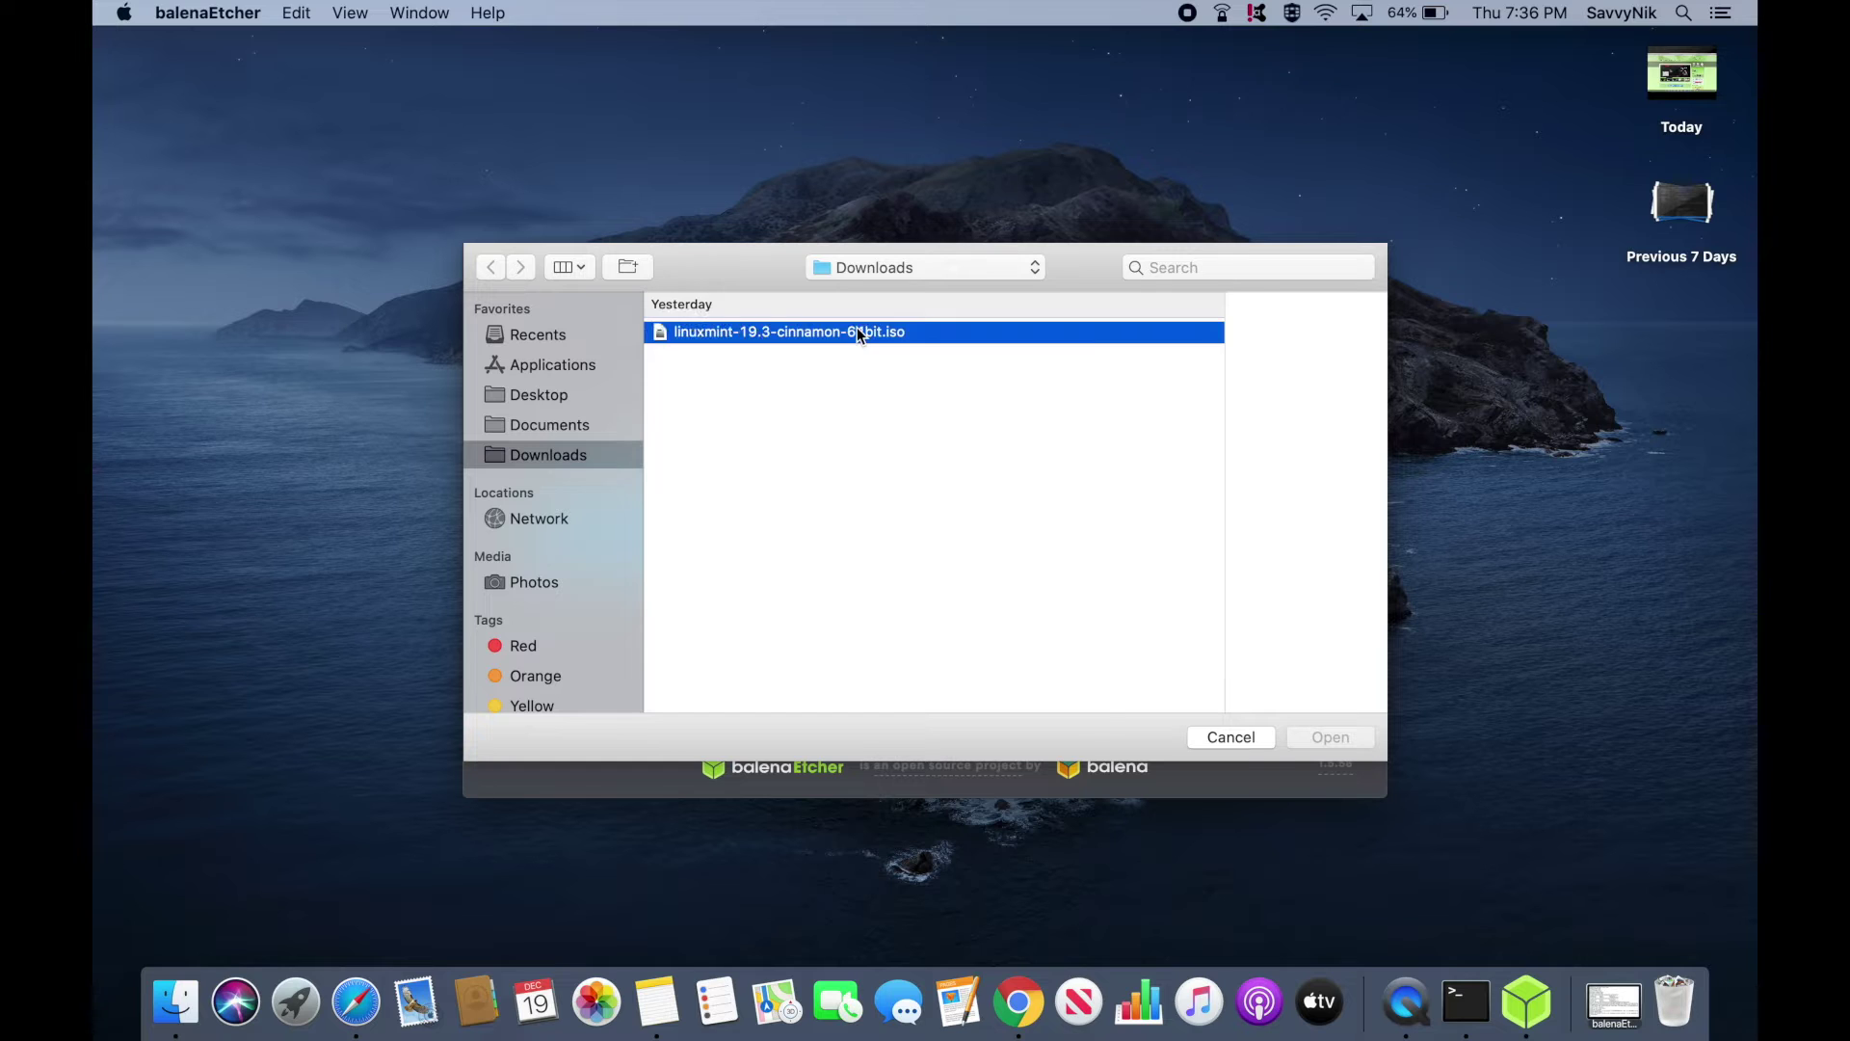
click(1331, 738)
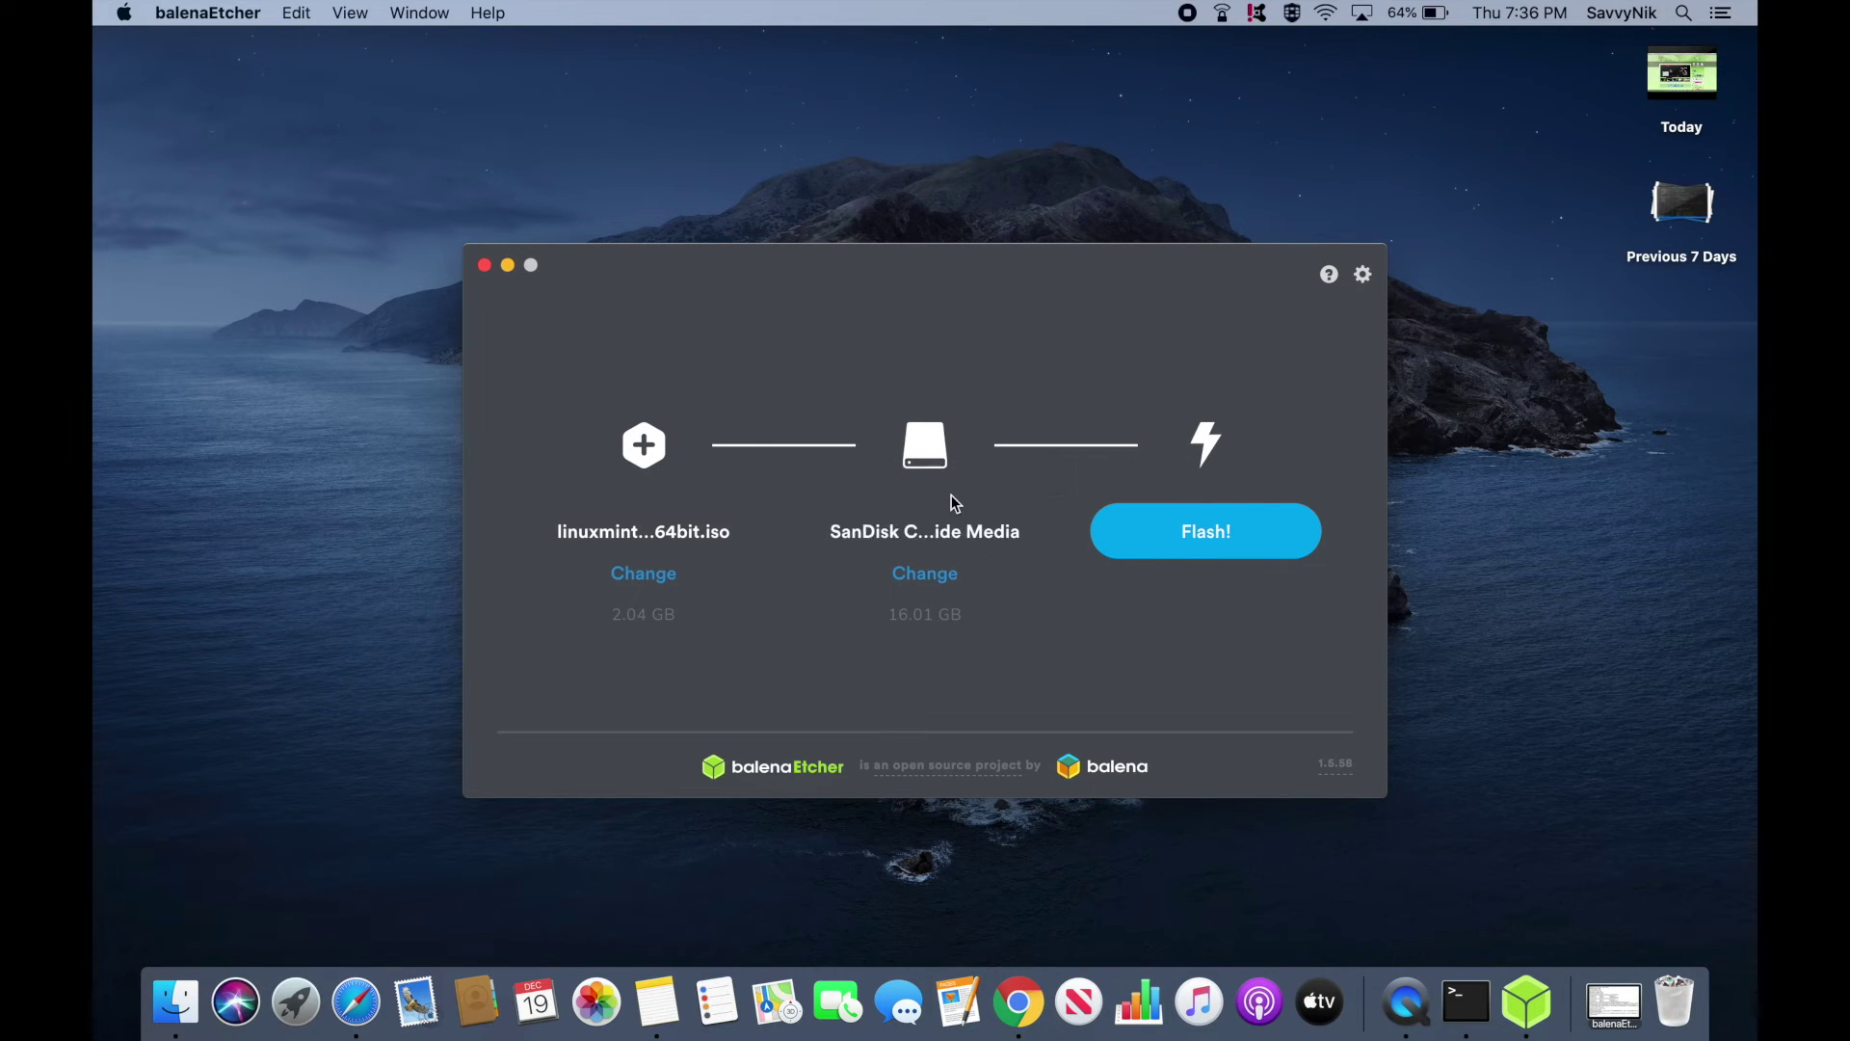
click(924, 577)
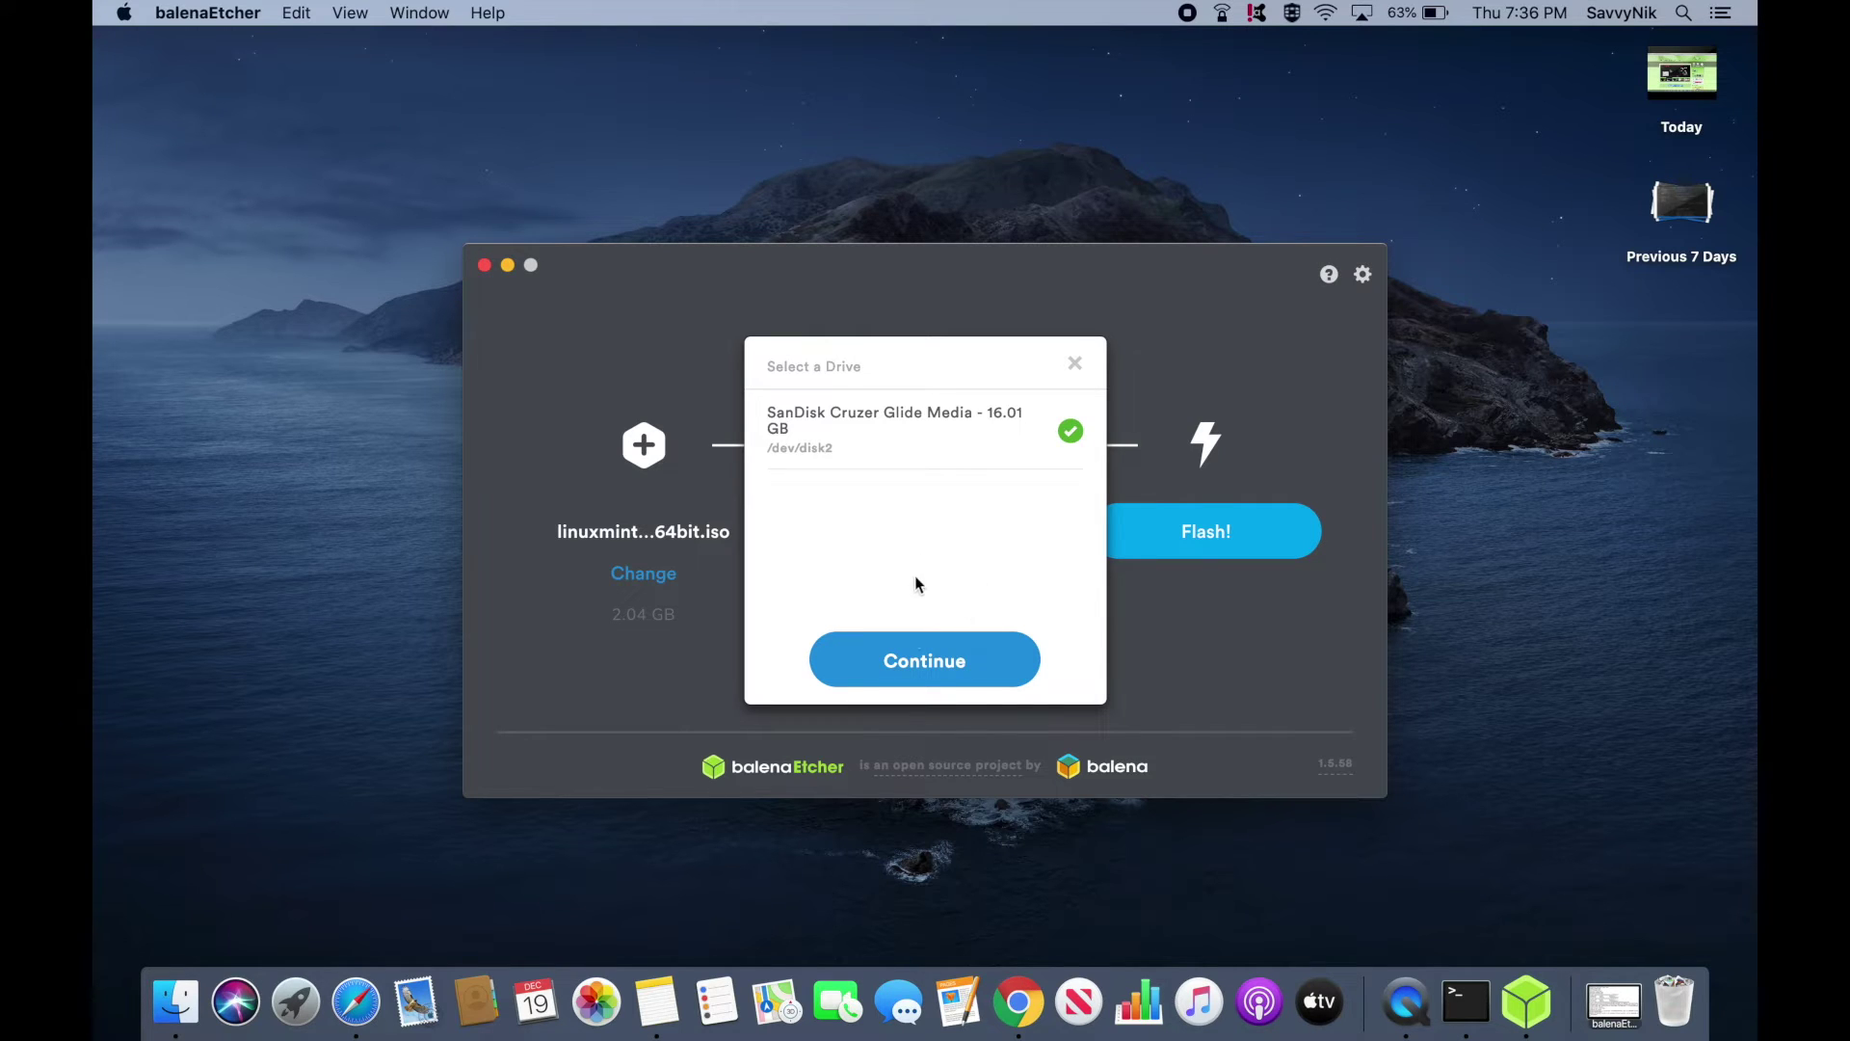
Confirm the SanDisk Cruzer Glide as target and flash the Linux Mint image
click(921, 646)
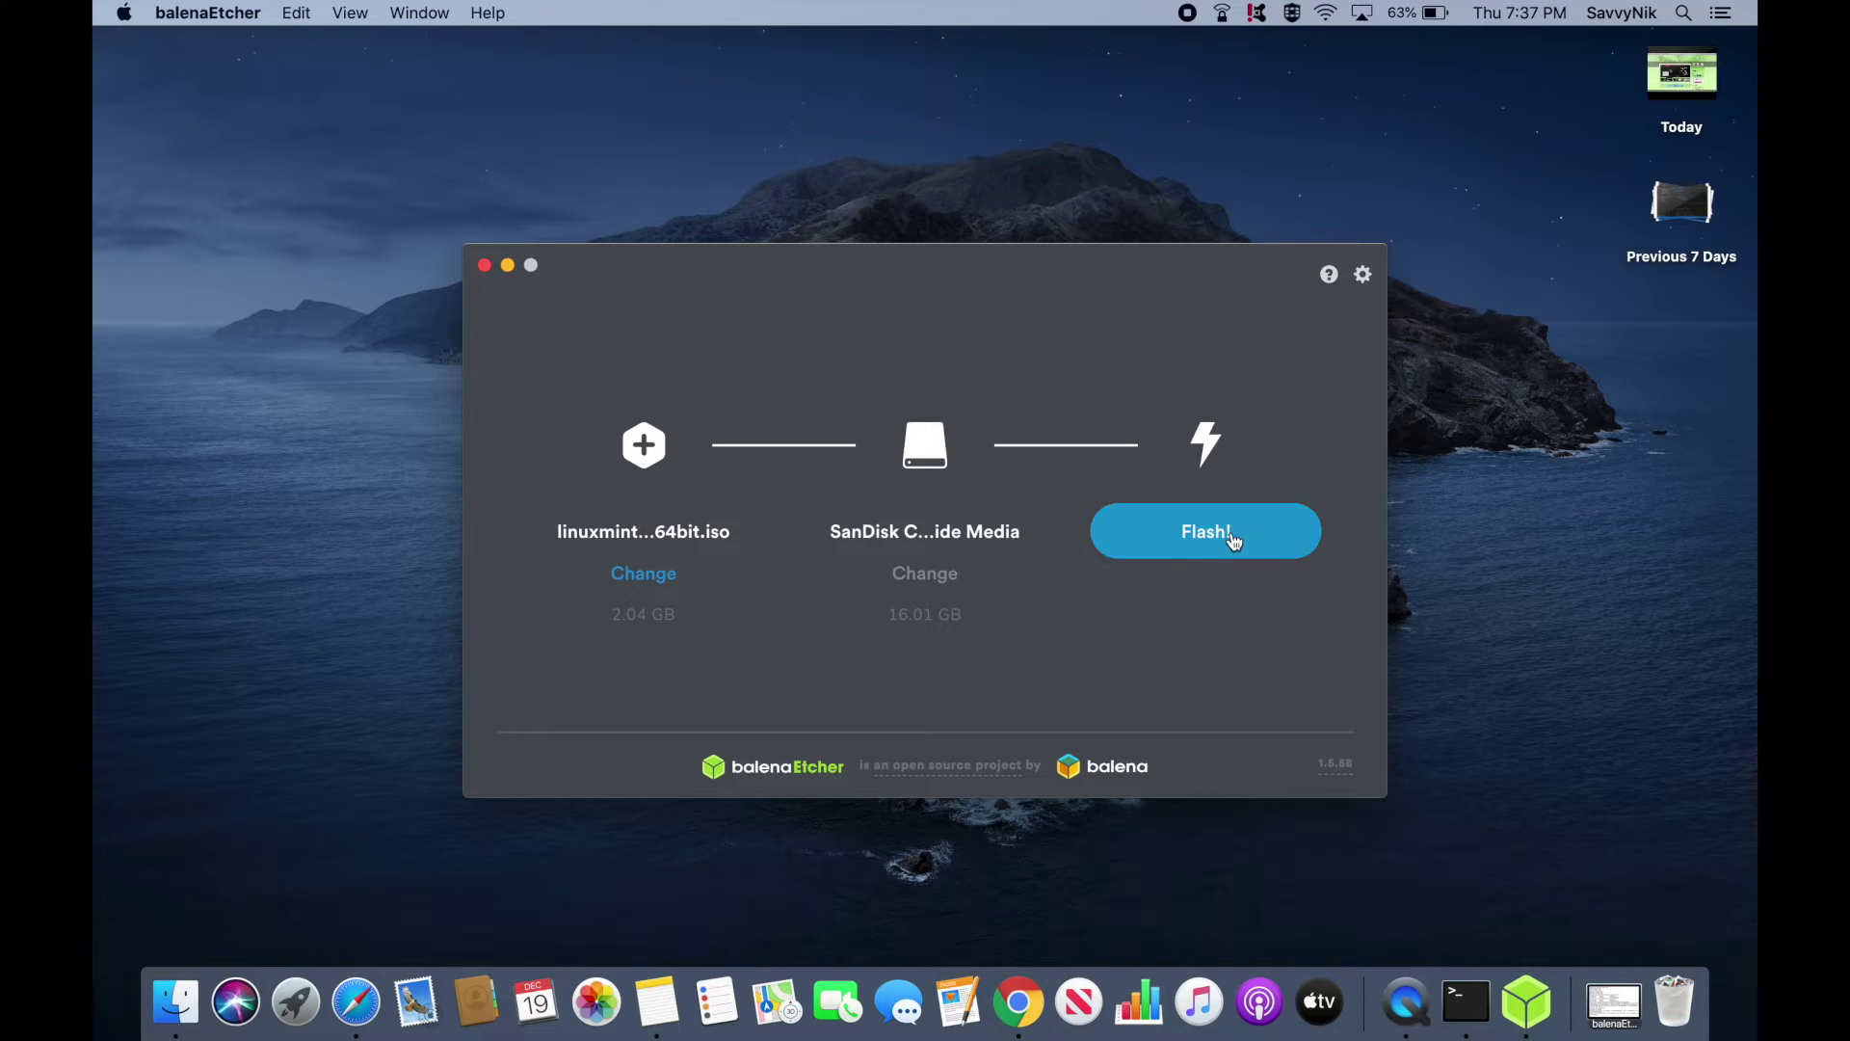
click(1197, 534)
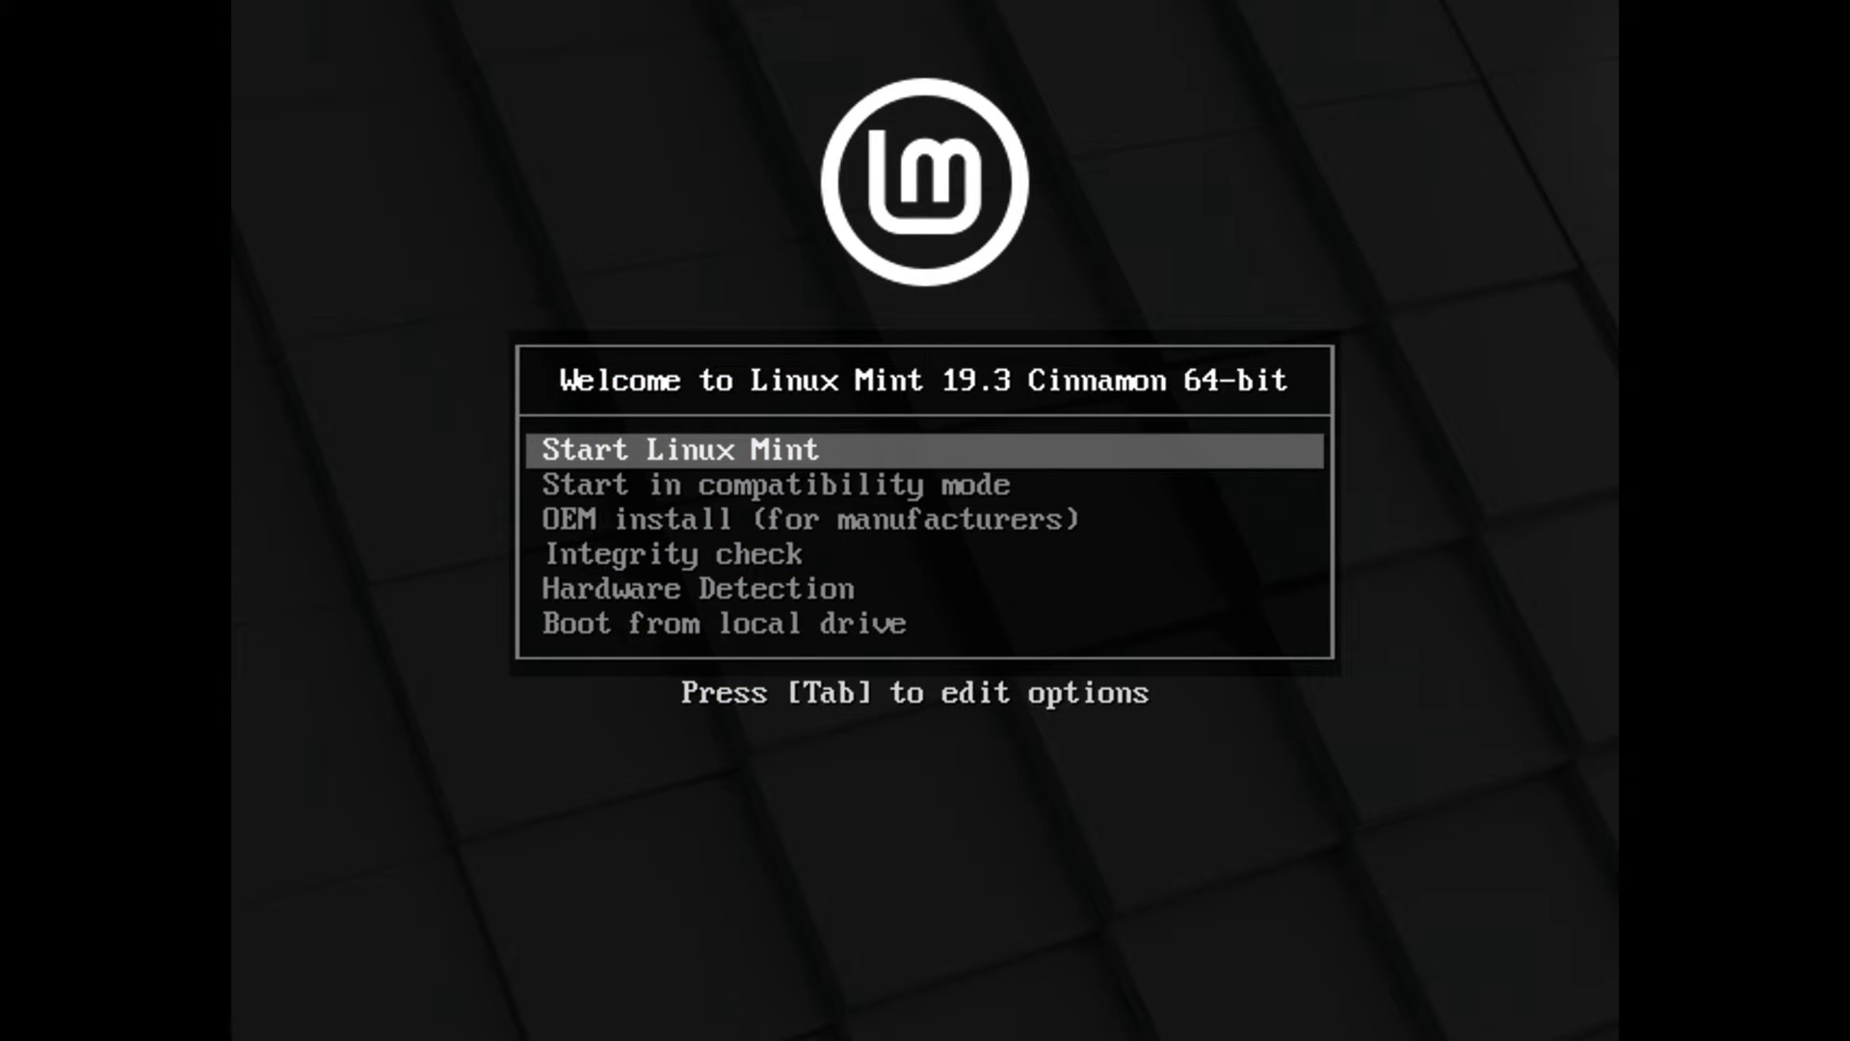
Boot the live session via Start Linux Mint and launch the Install Linux Mint icon
key(Down)
key(Down)
key(Down)
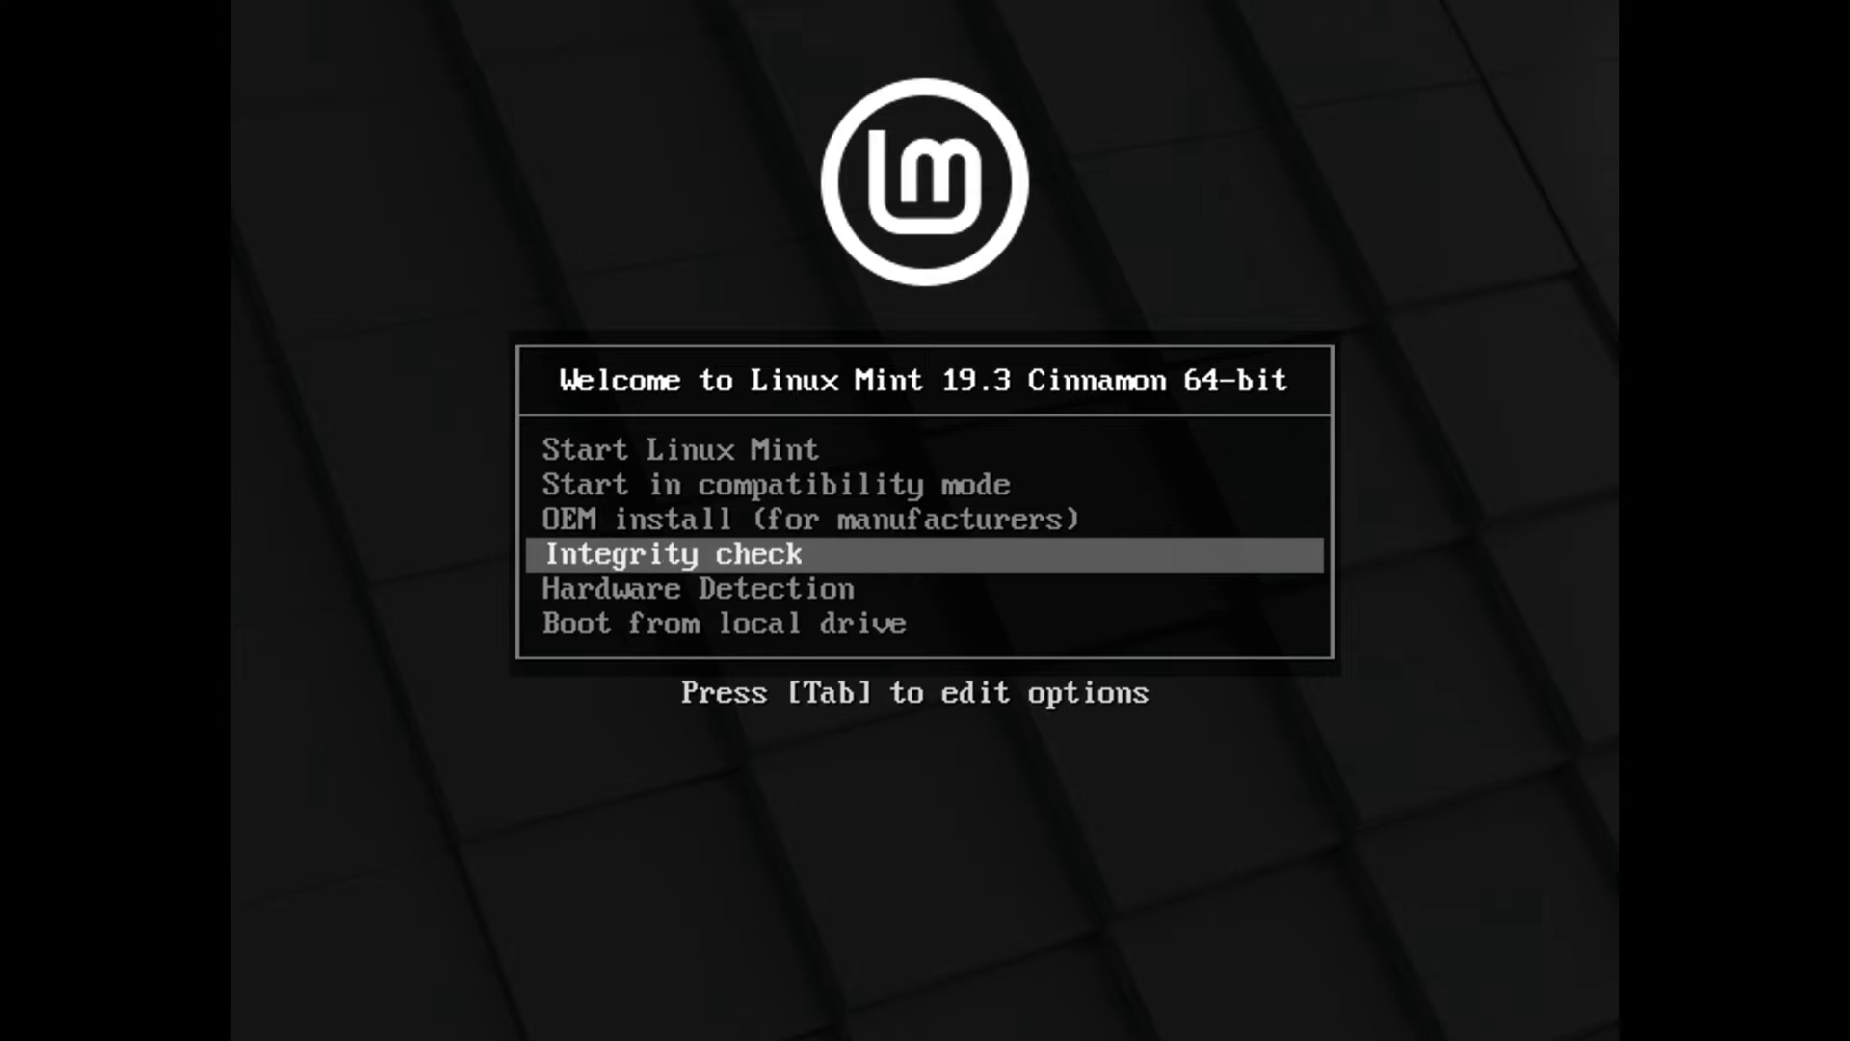
key(Down)
key(Down)
key(Up)
key(Home)
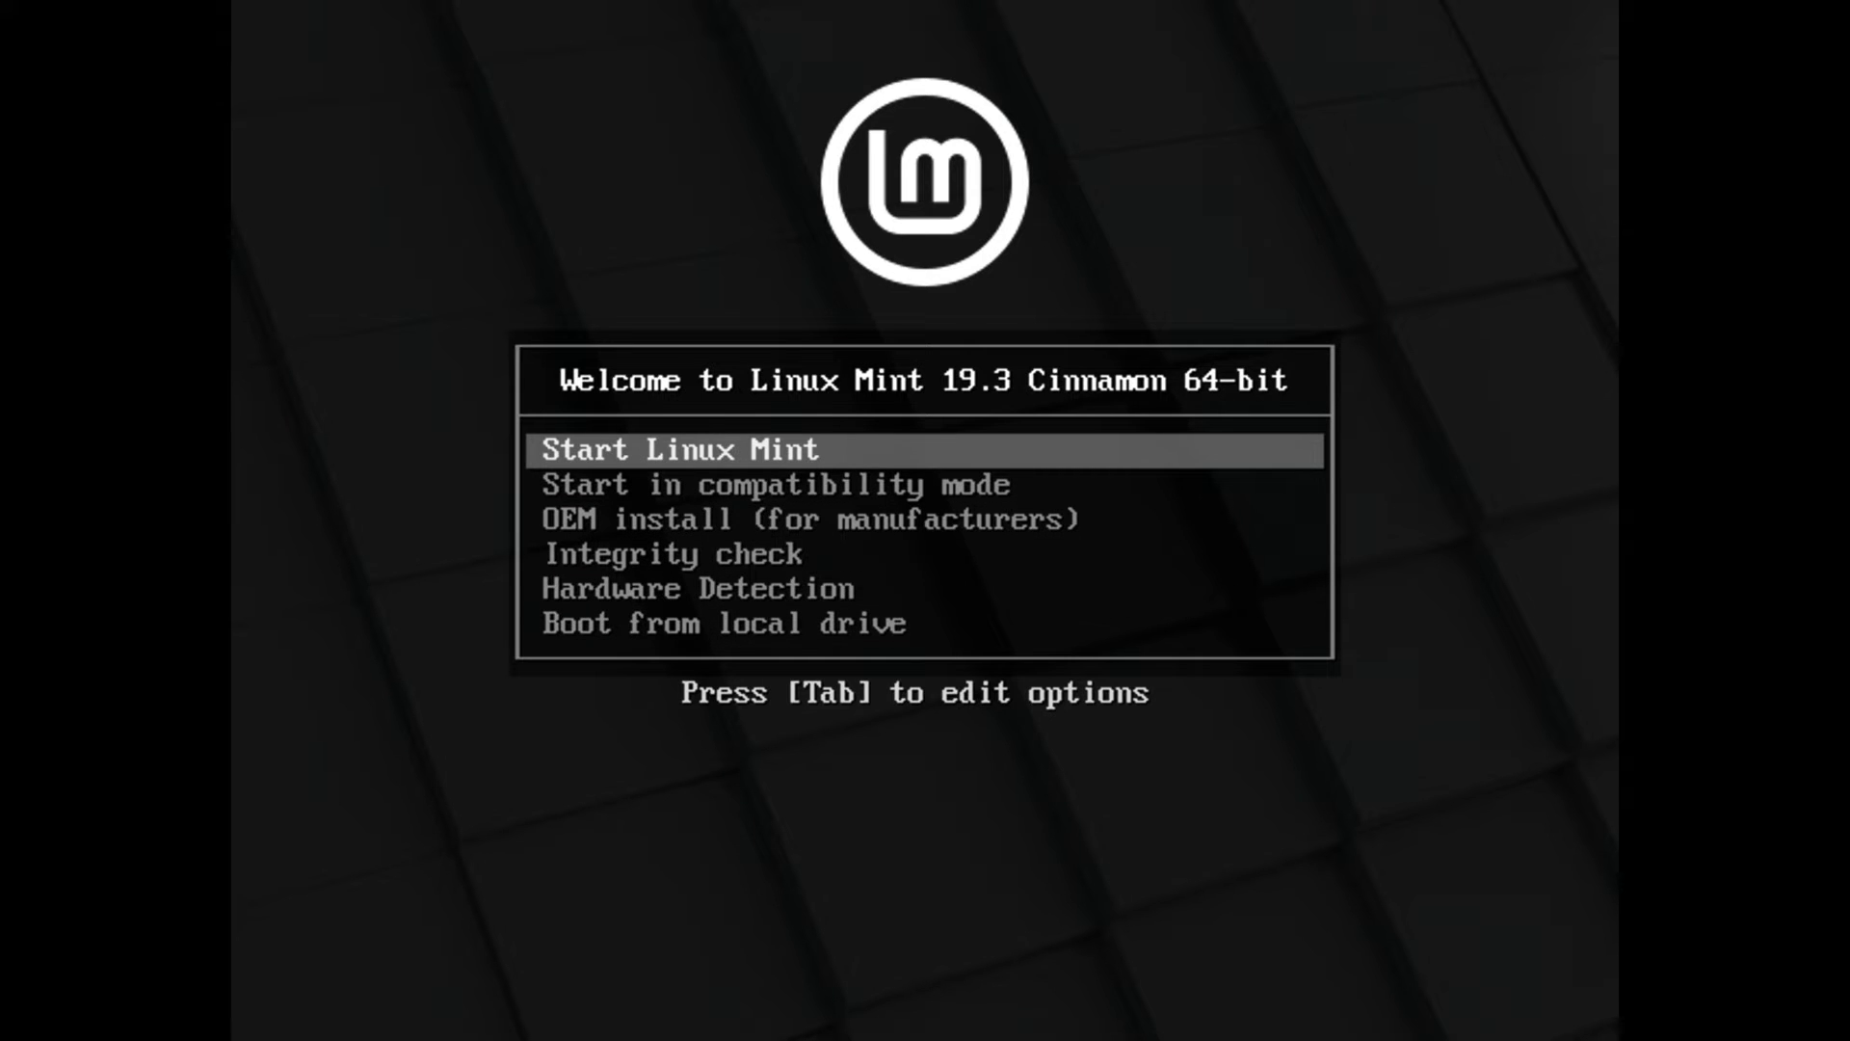
key(Return)
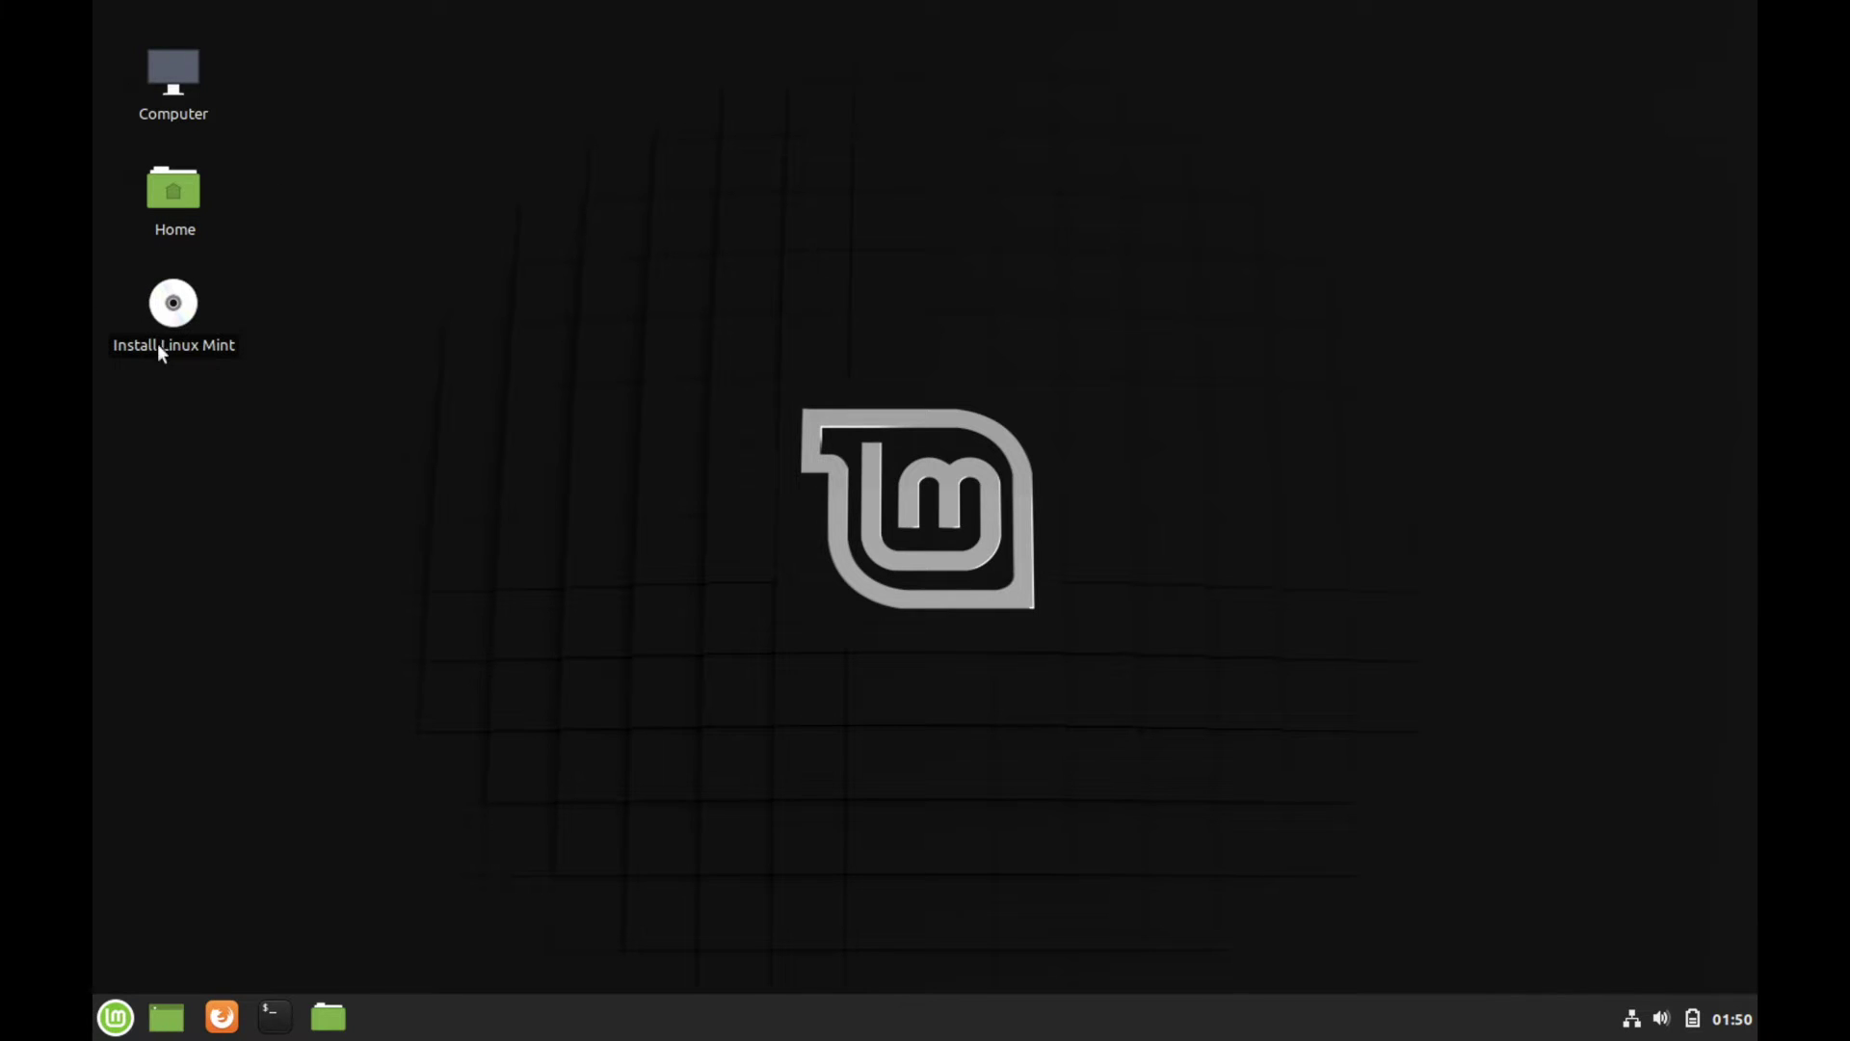
double_click(222, 345)
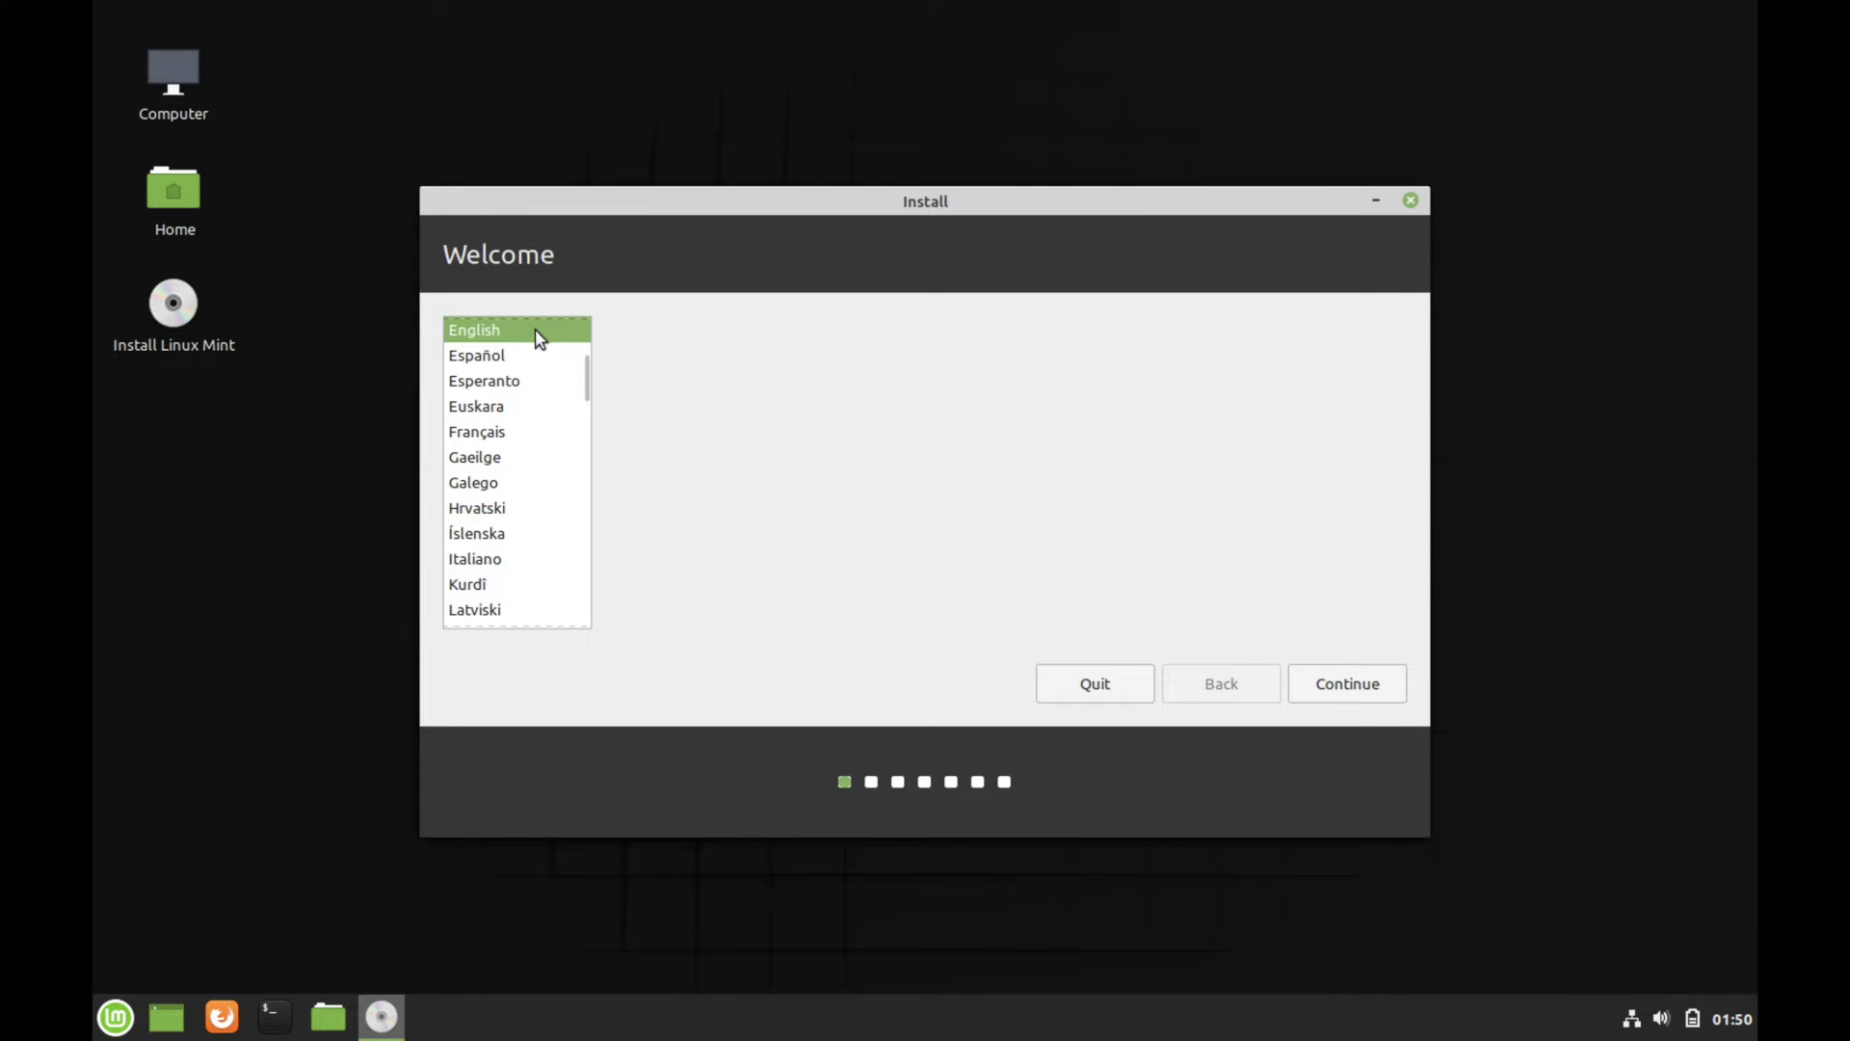
Continue in English, test the English (US) keyboard with 'qwerty', and accept that layout
click(1351, 680)
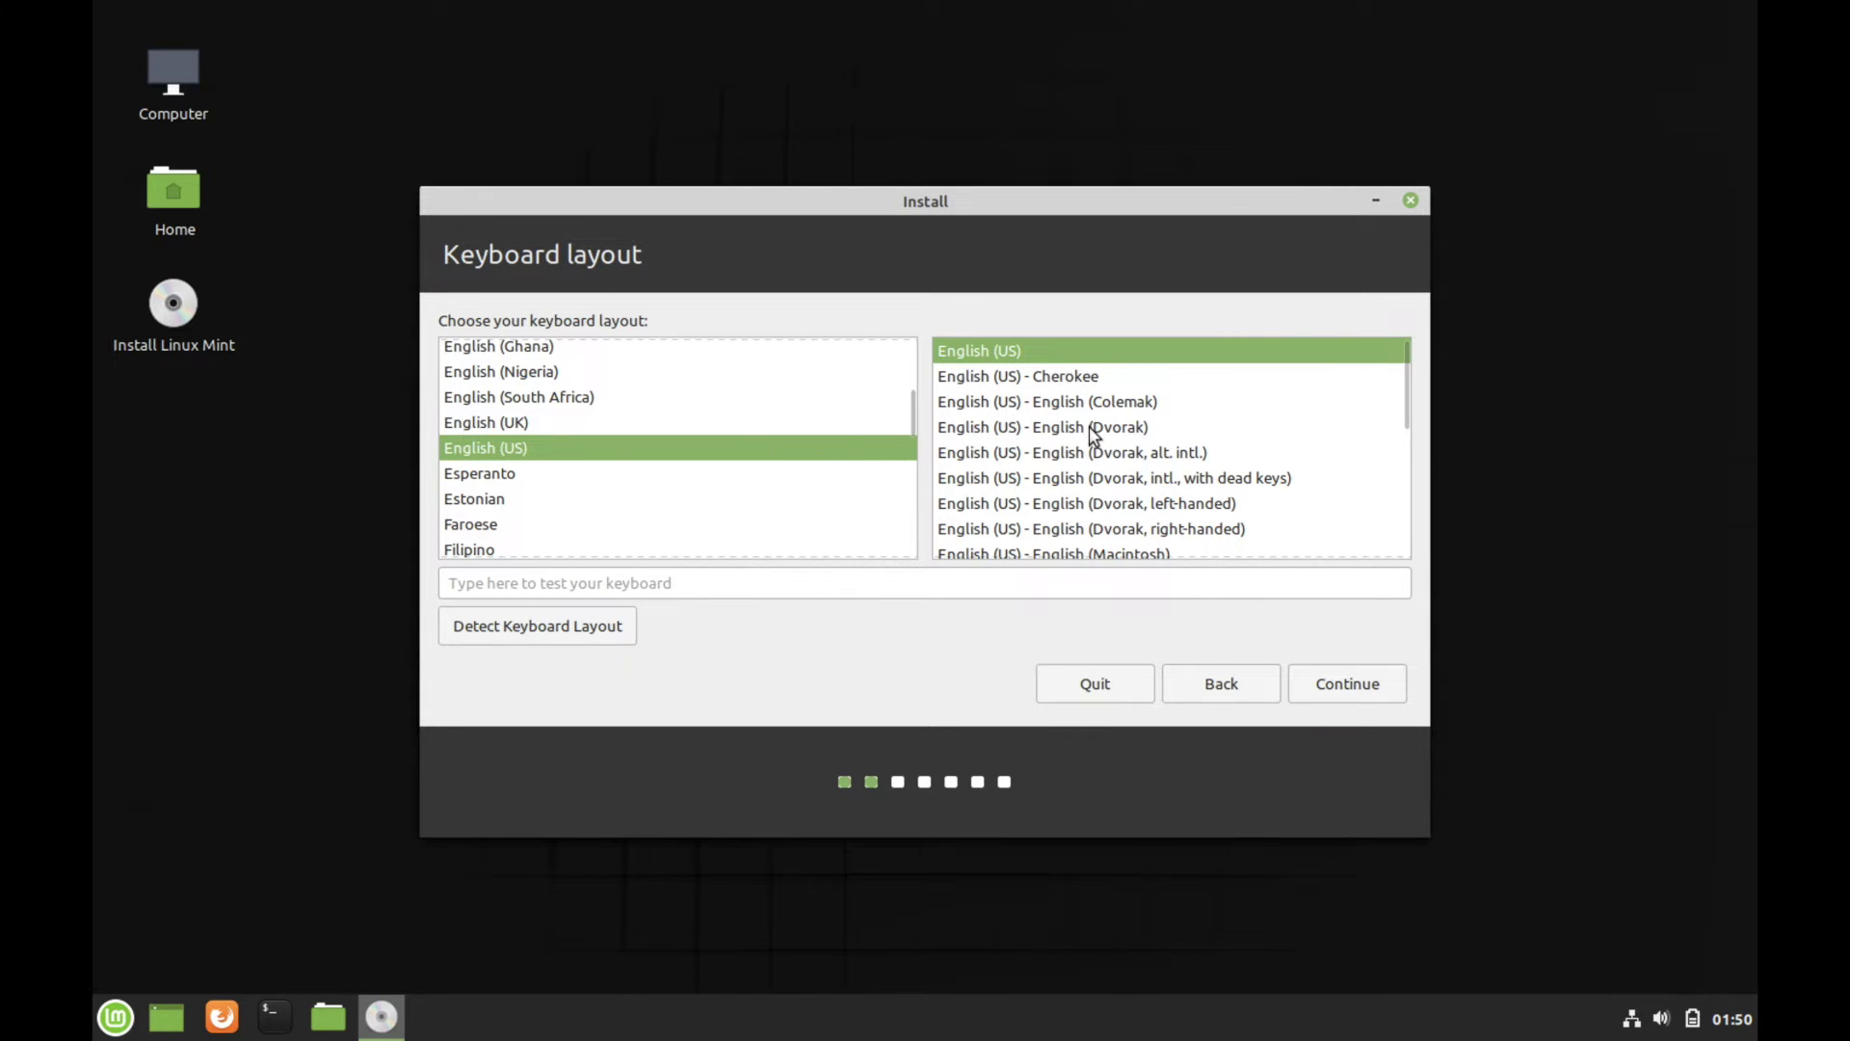
click(797, 583)
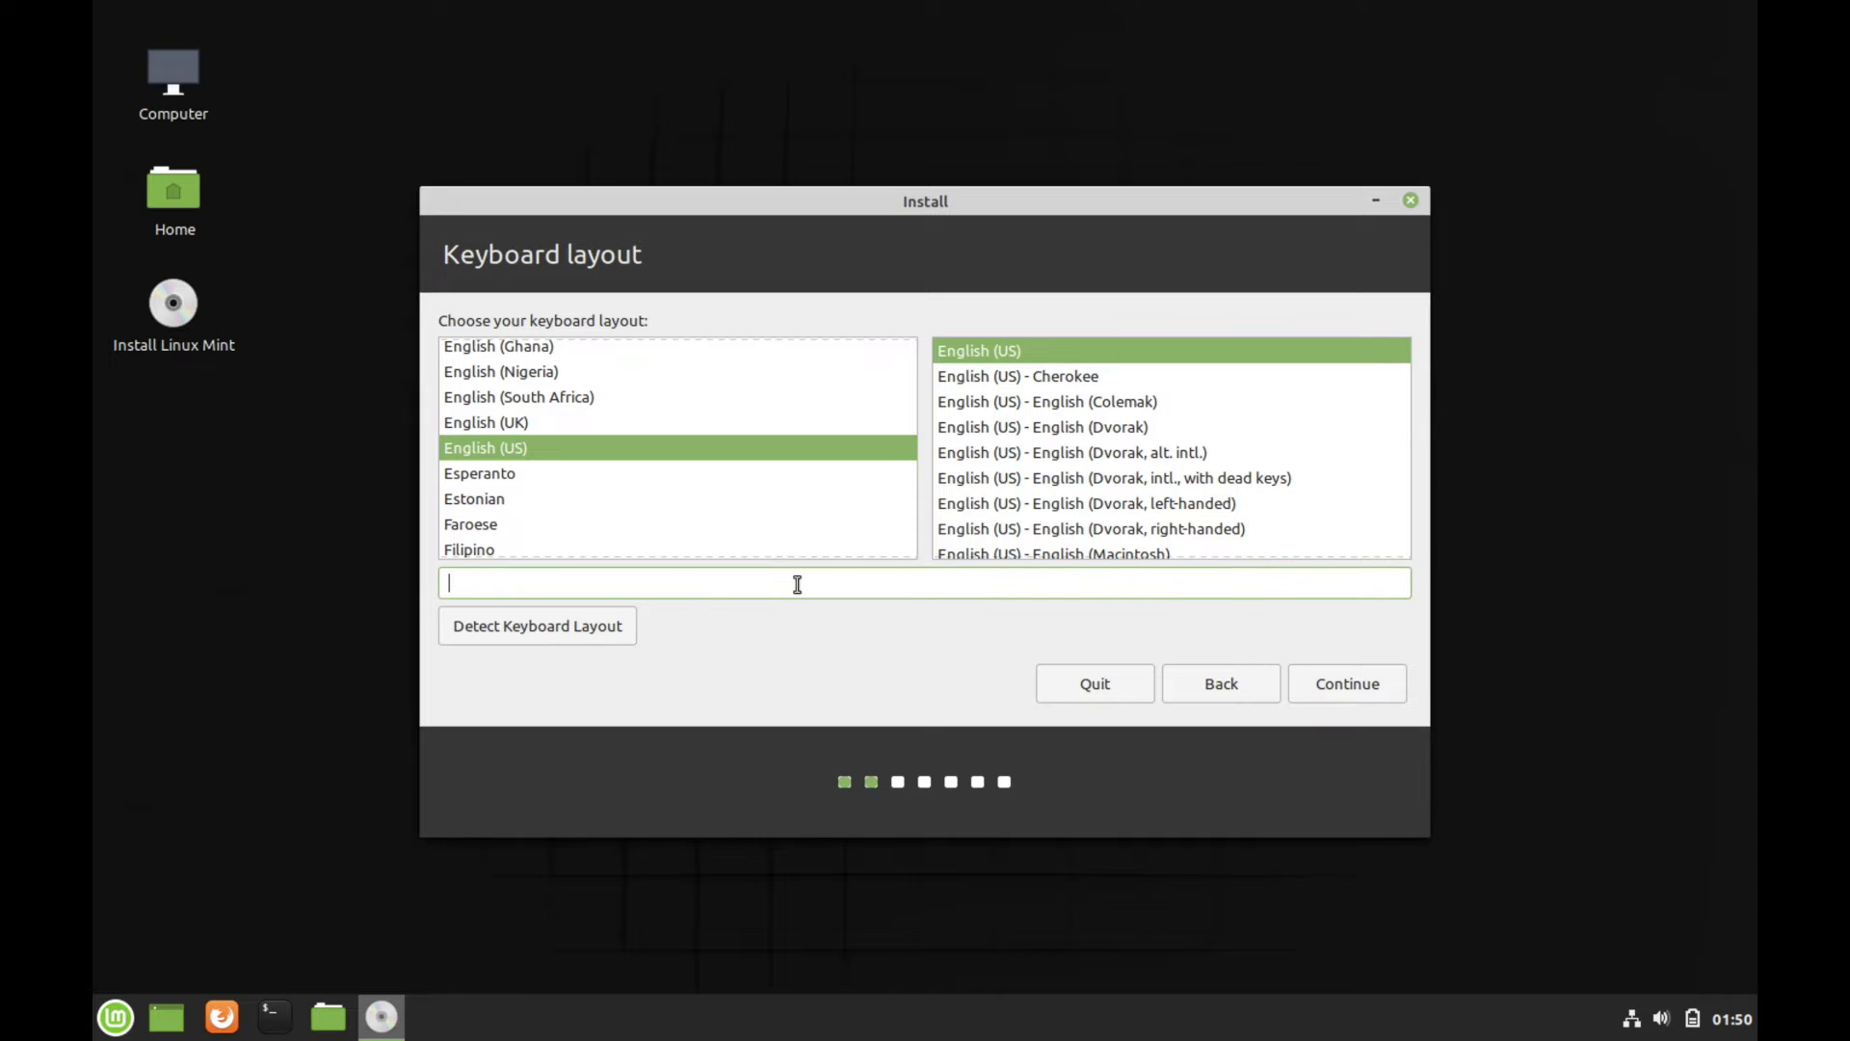
text(qwerty)
key(BackSpace)
key(BackSpace)
key(BackSpace)
key(BackSpace)
key(BackSpace)
key(BackSpace)
click(1321, 684)
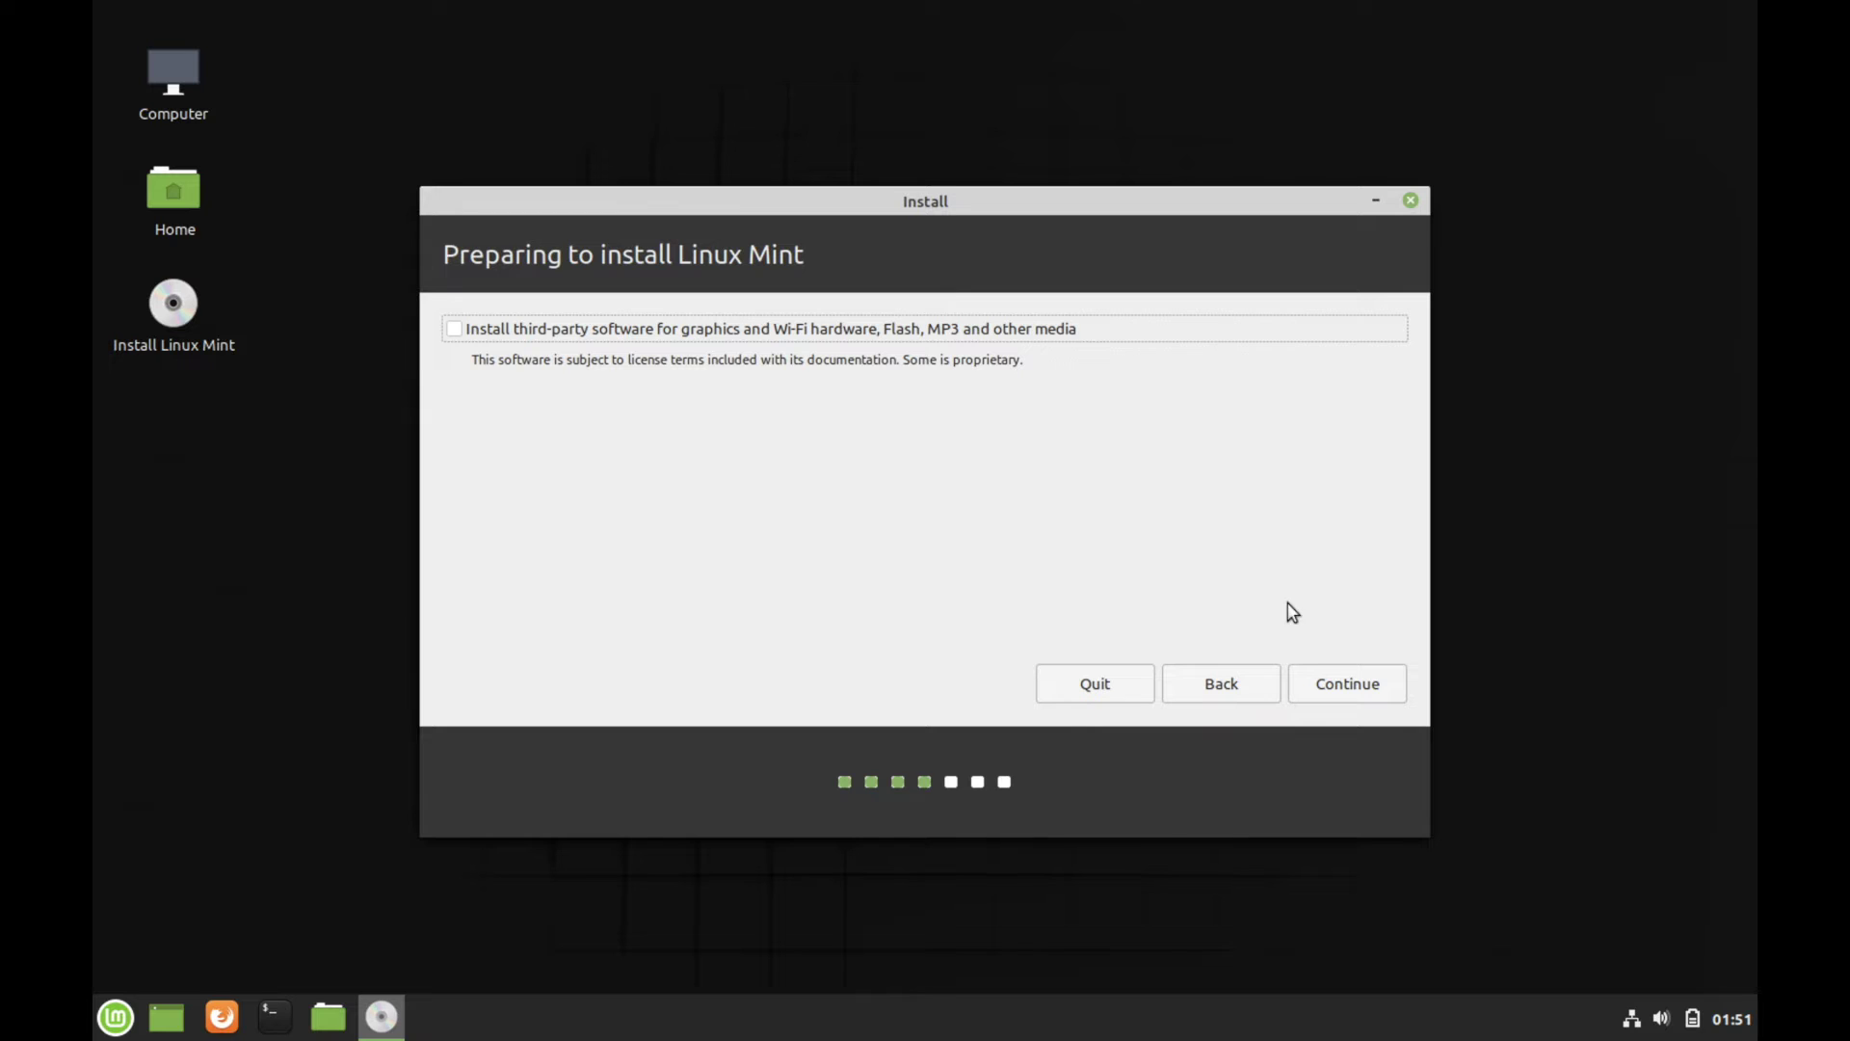
Continue past Preparing to install without third-party software
click(1339, 685)
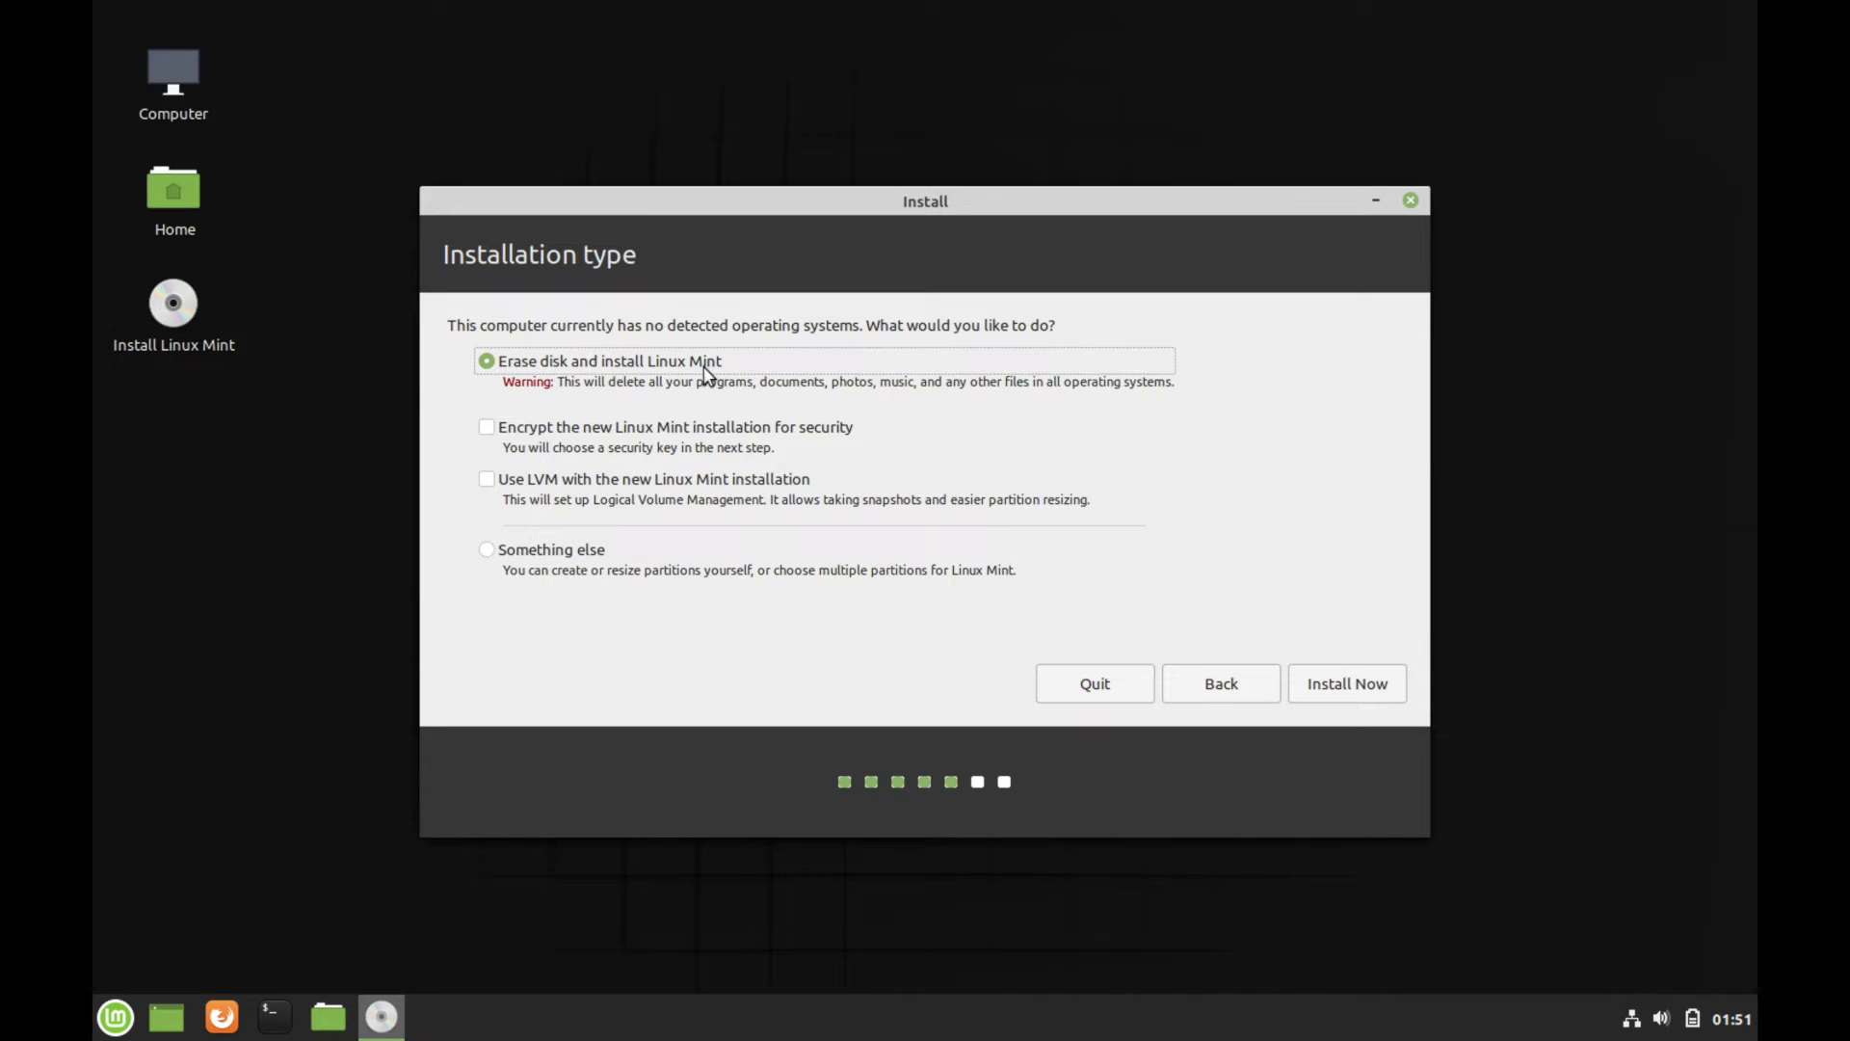
Keep 'Erase disk and install Linux Mint' after reviewing its warning and LVM notes, then Install Now
click(507, 388)
drag(507, 387, 859, 383)
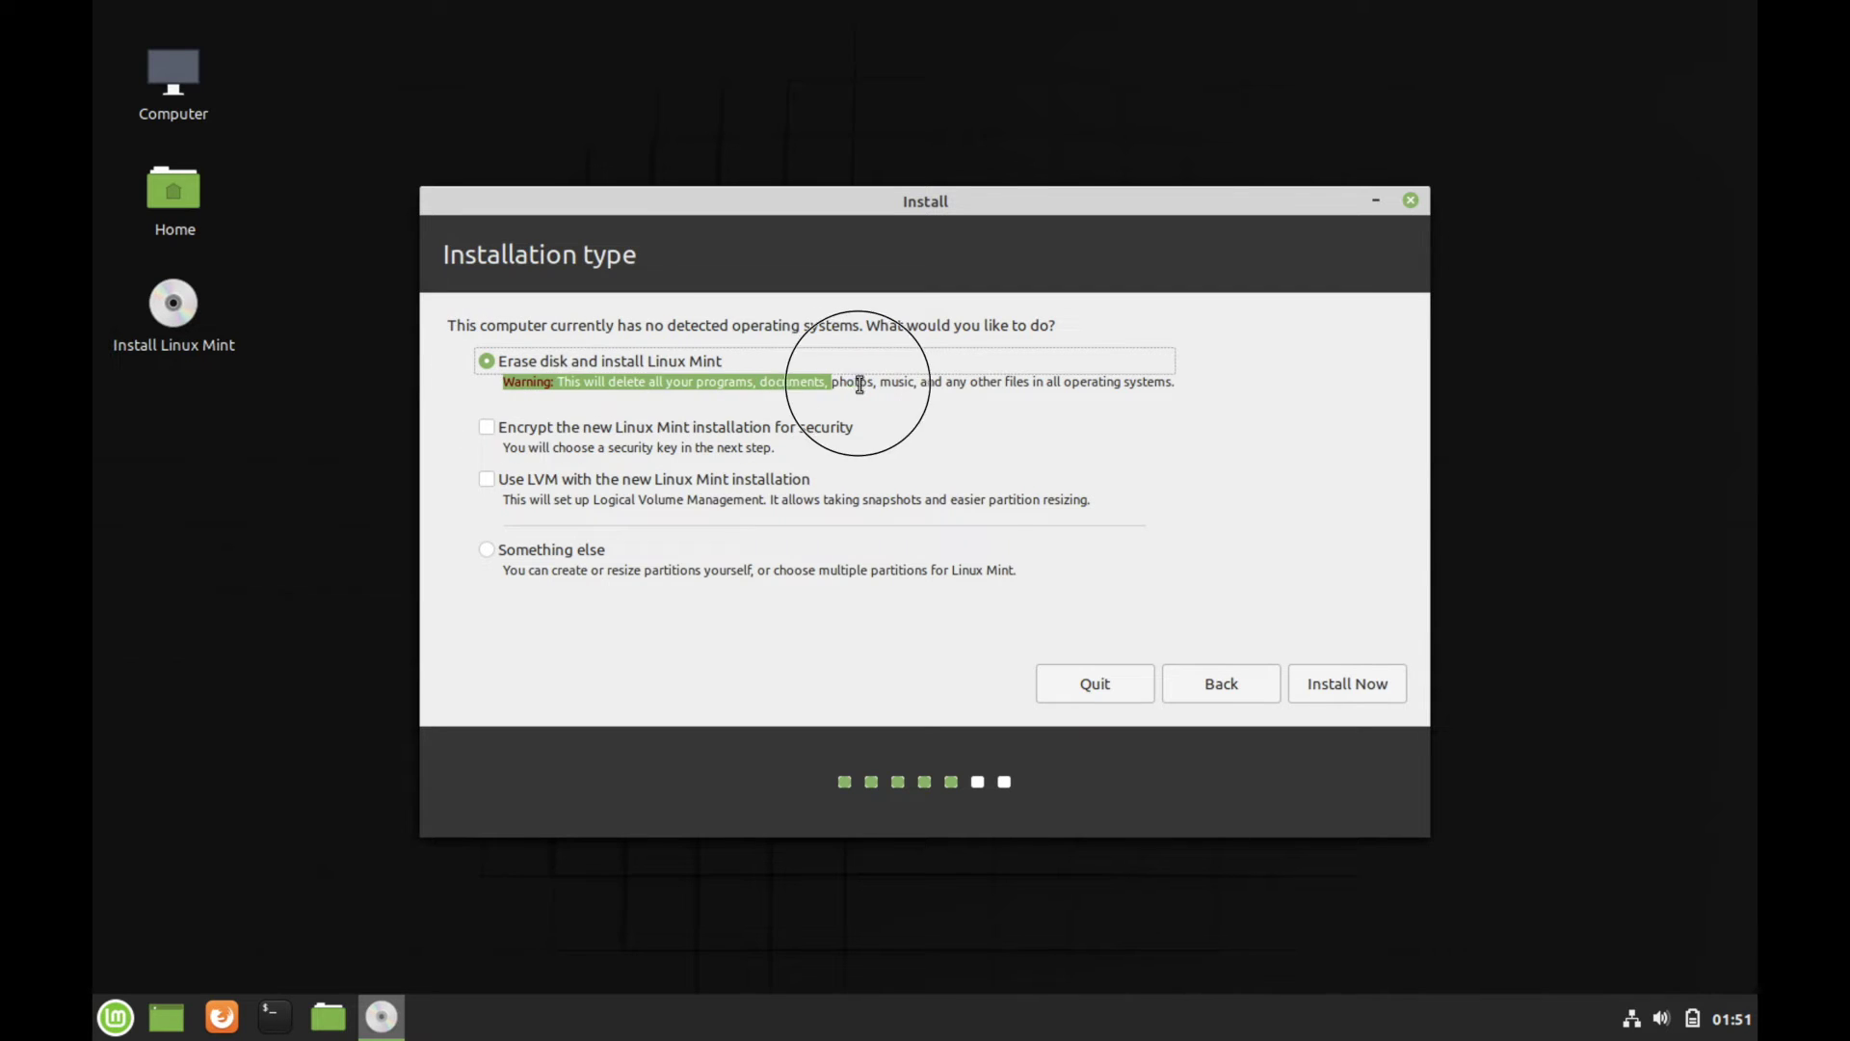
click(859, 383)
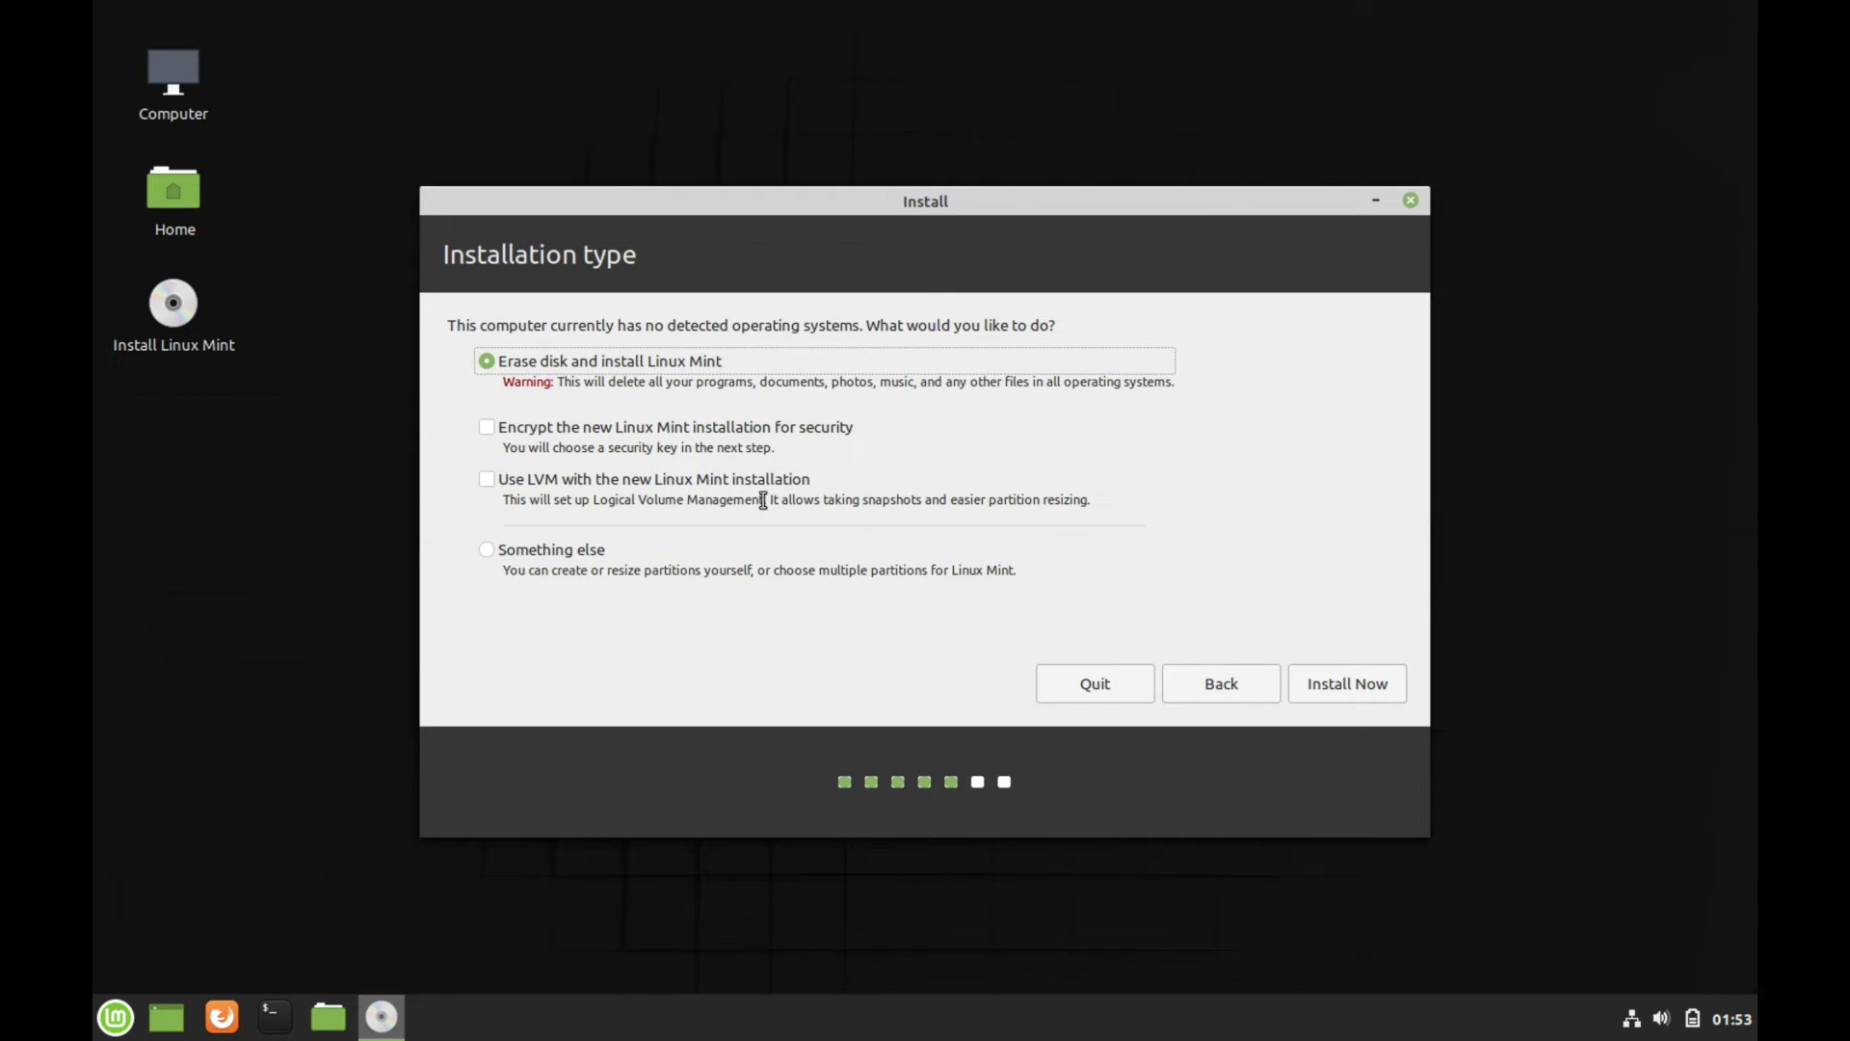
drag(763, 499, 1094, 500)
click(942, 500)
drag(948, 500, 1144, 500)
click(1150, 504)
click(1334, 685)
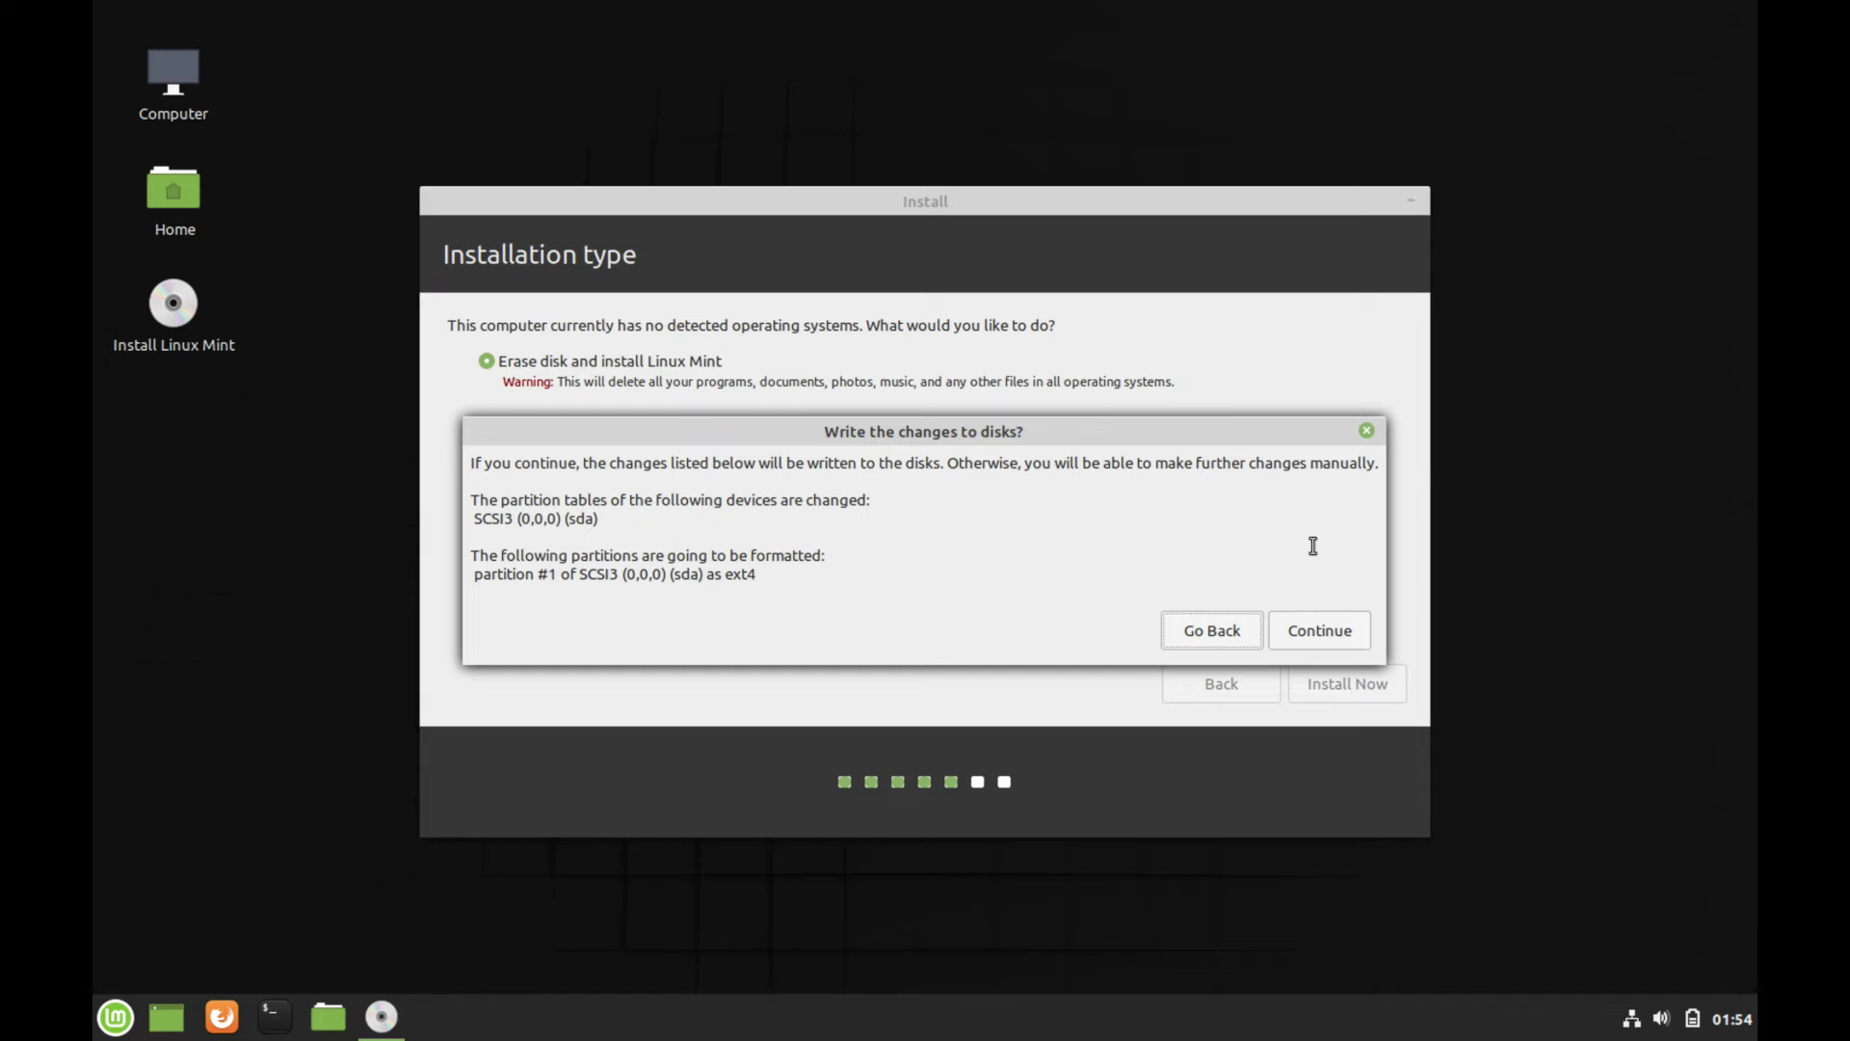
Approve writing the partition changes, choose Madrid as the time zone, and continue
click(1328, 628)
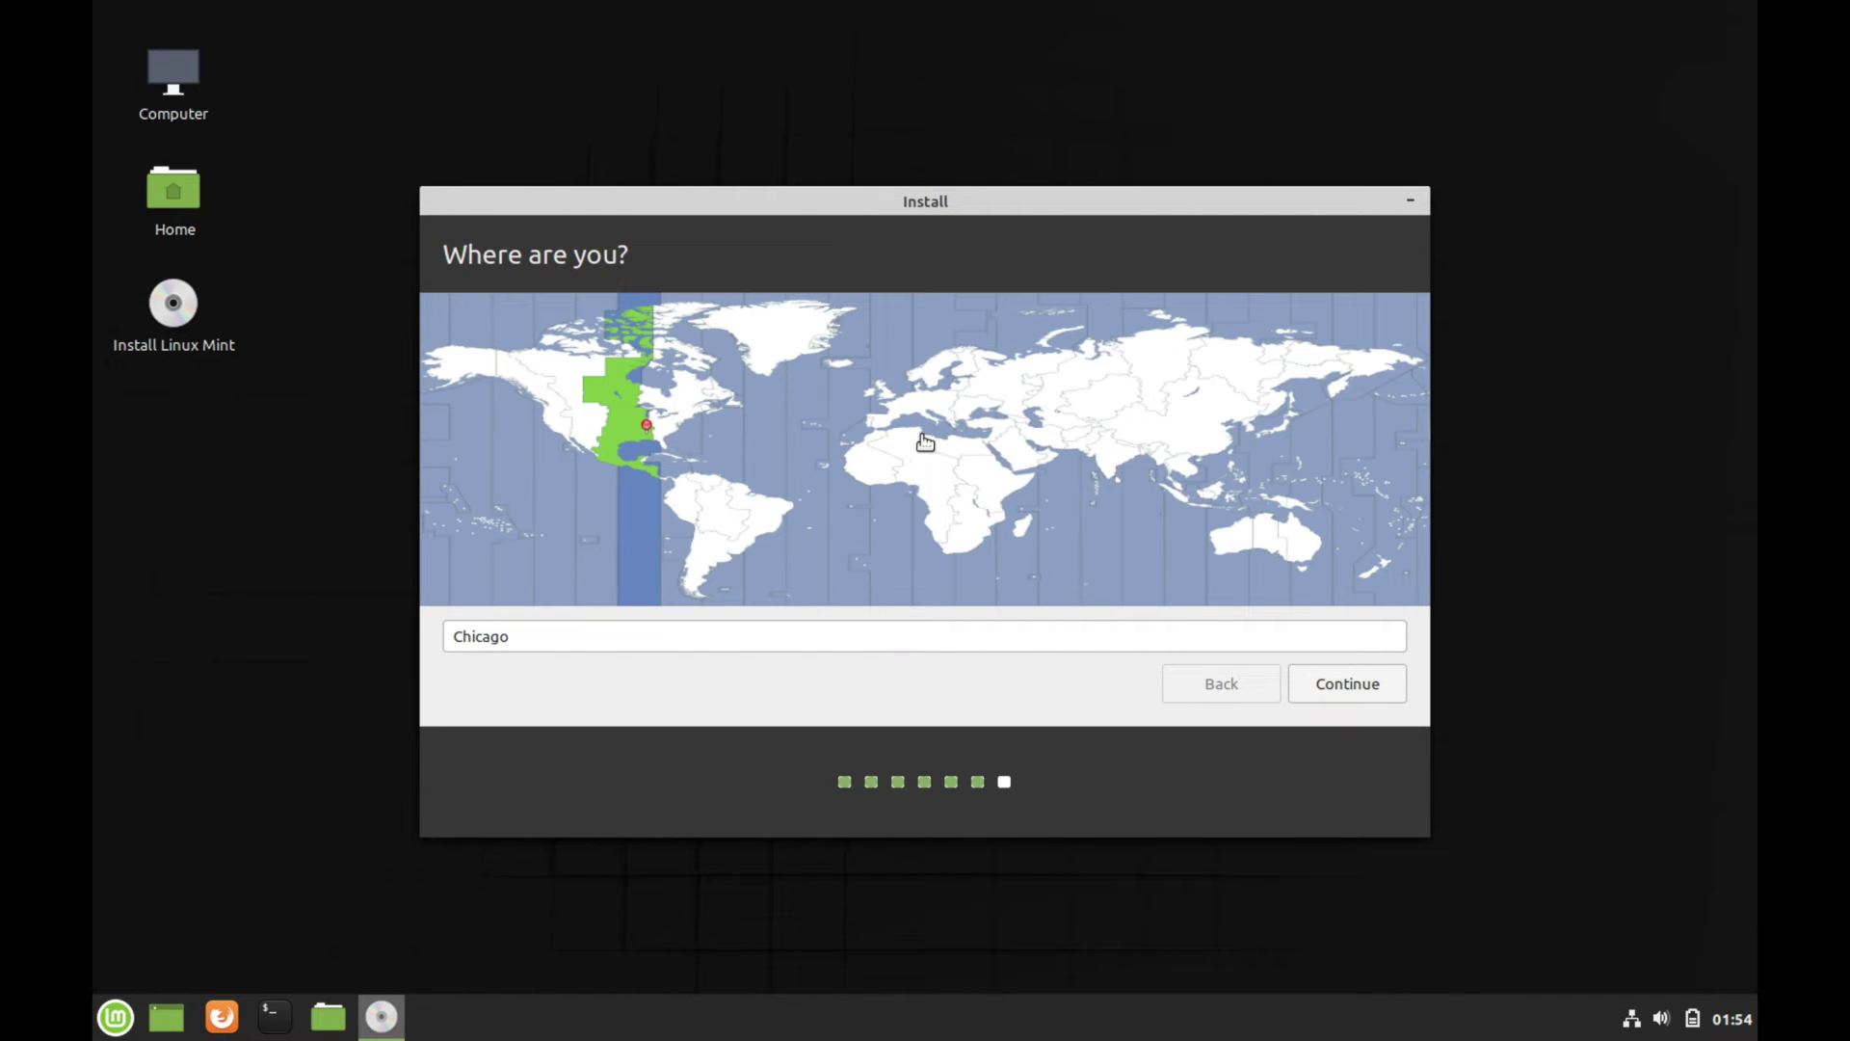
click(881, 422)
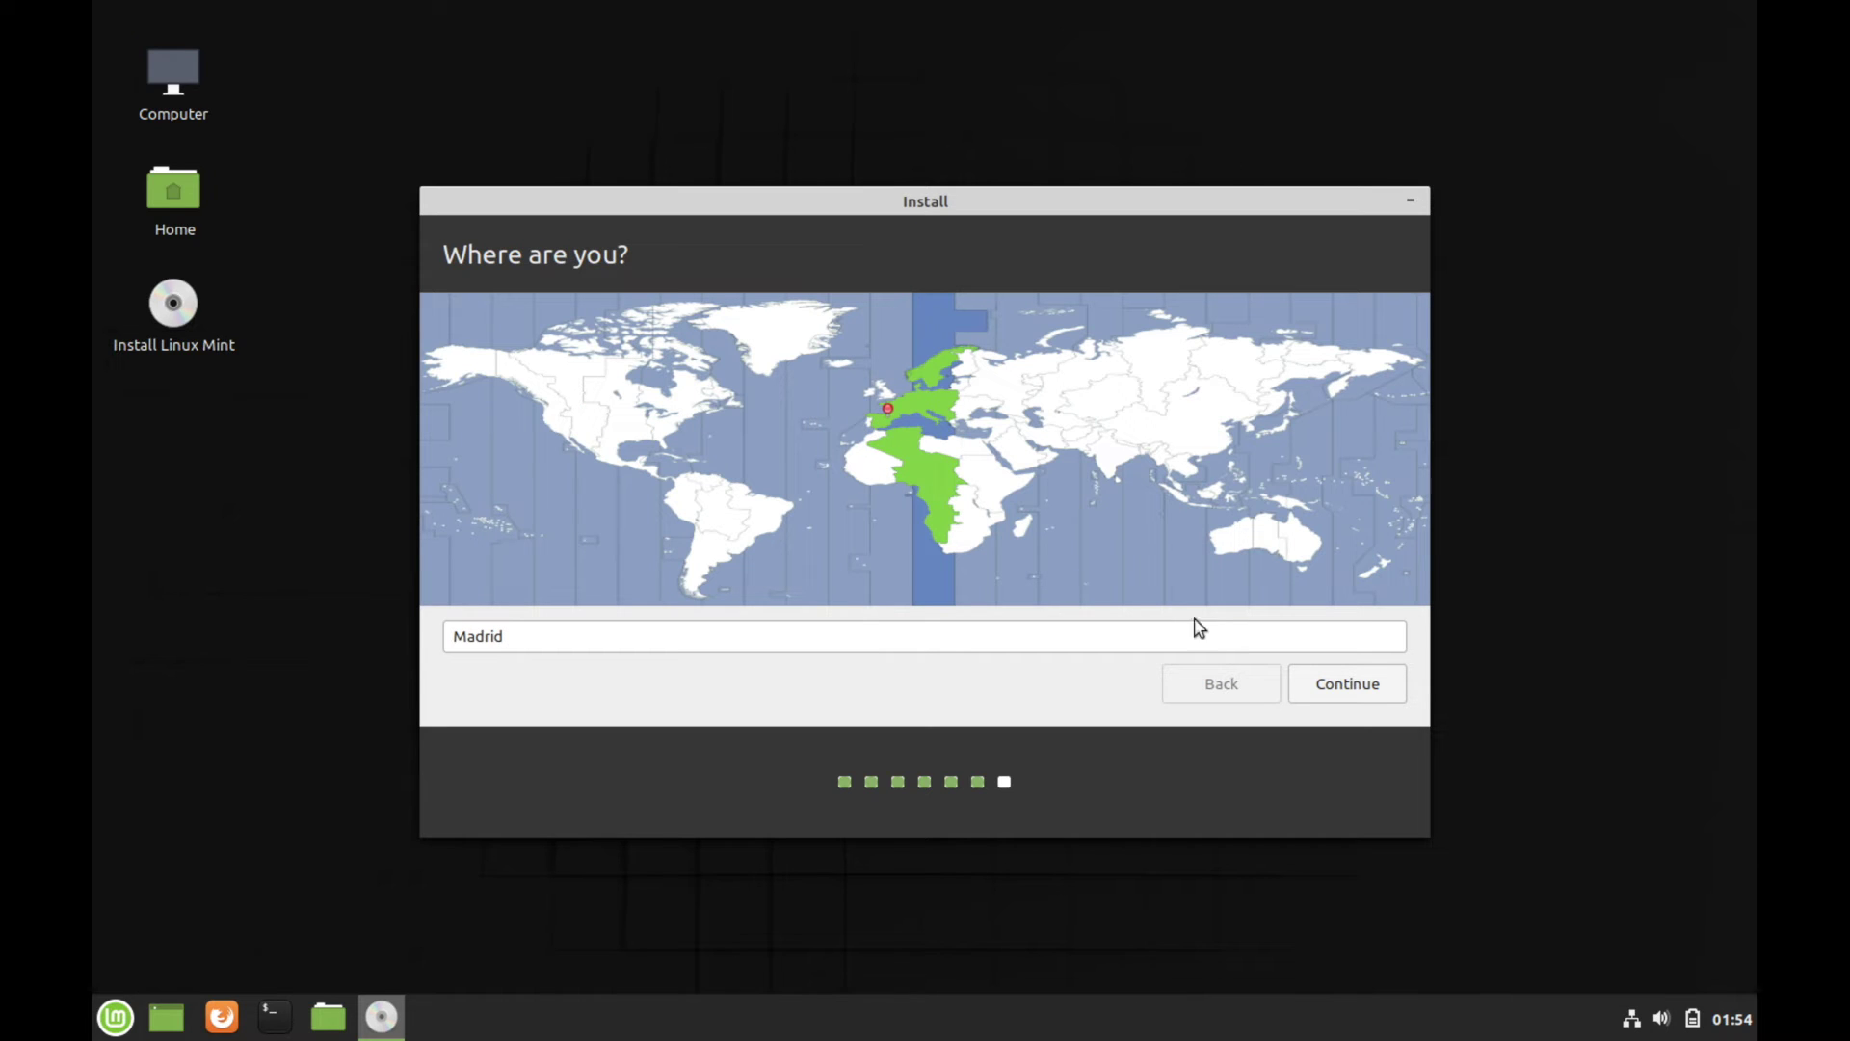
click(1349, 686)
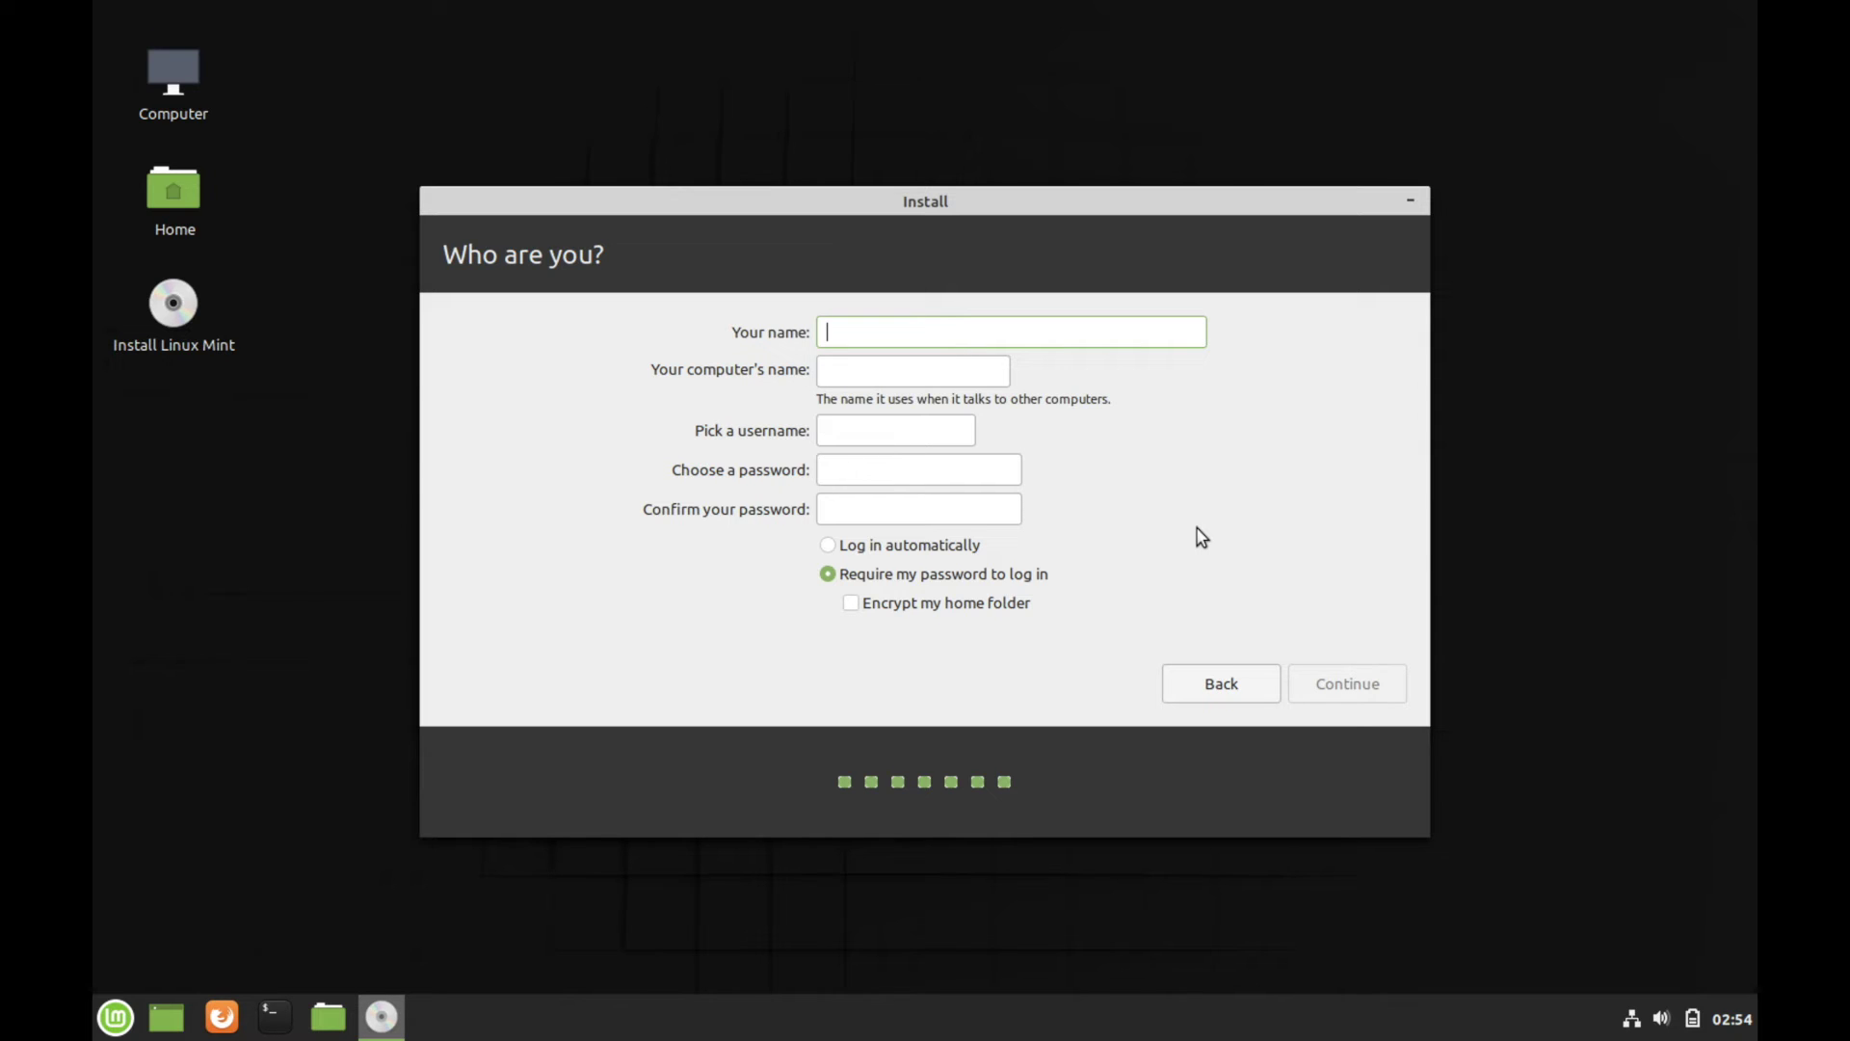
Enter the user's name and the computer name on the 'Who are you?' page
text(savvynik)
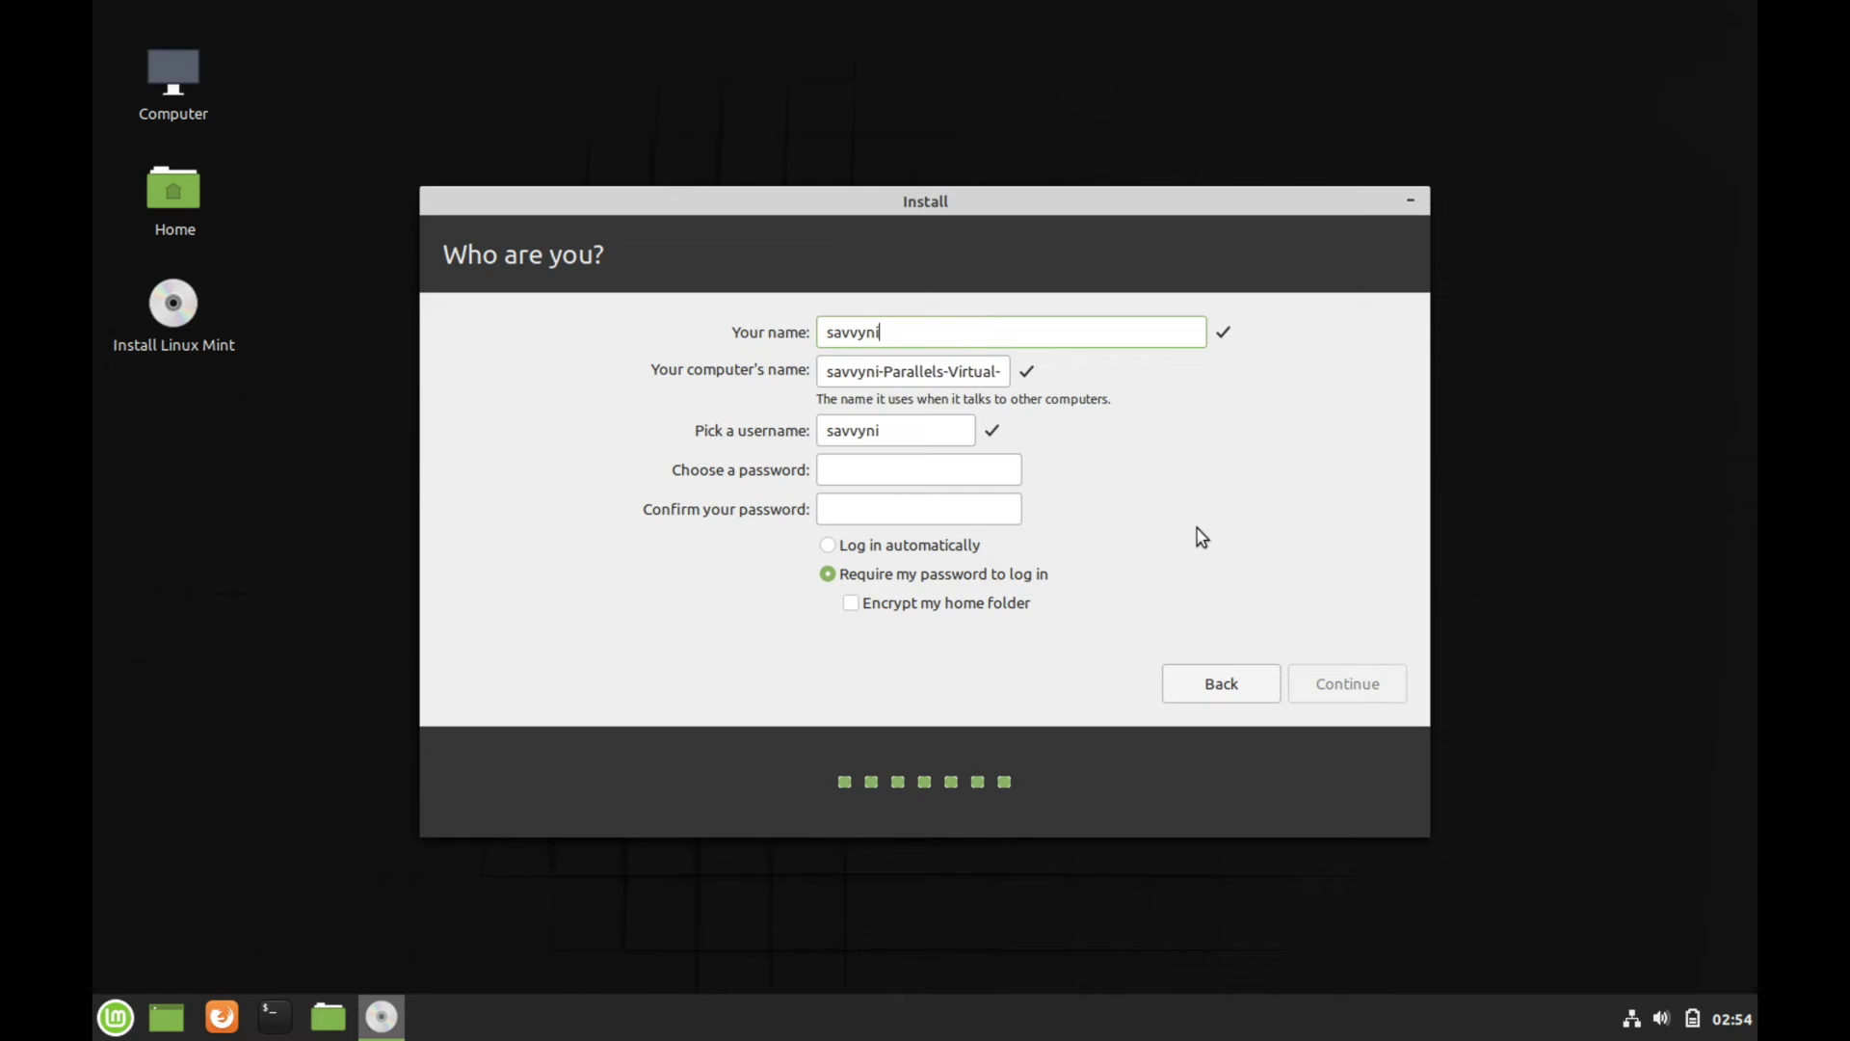
key(Tab)
text(savvynik)
key(Tab)
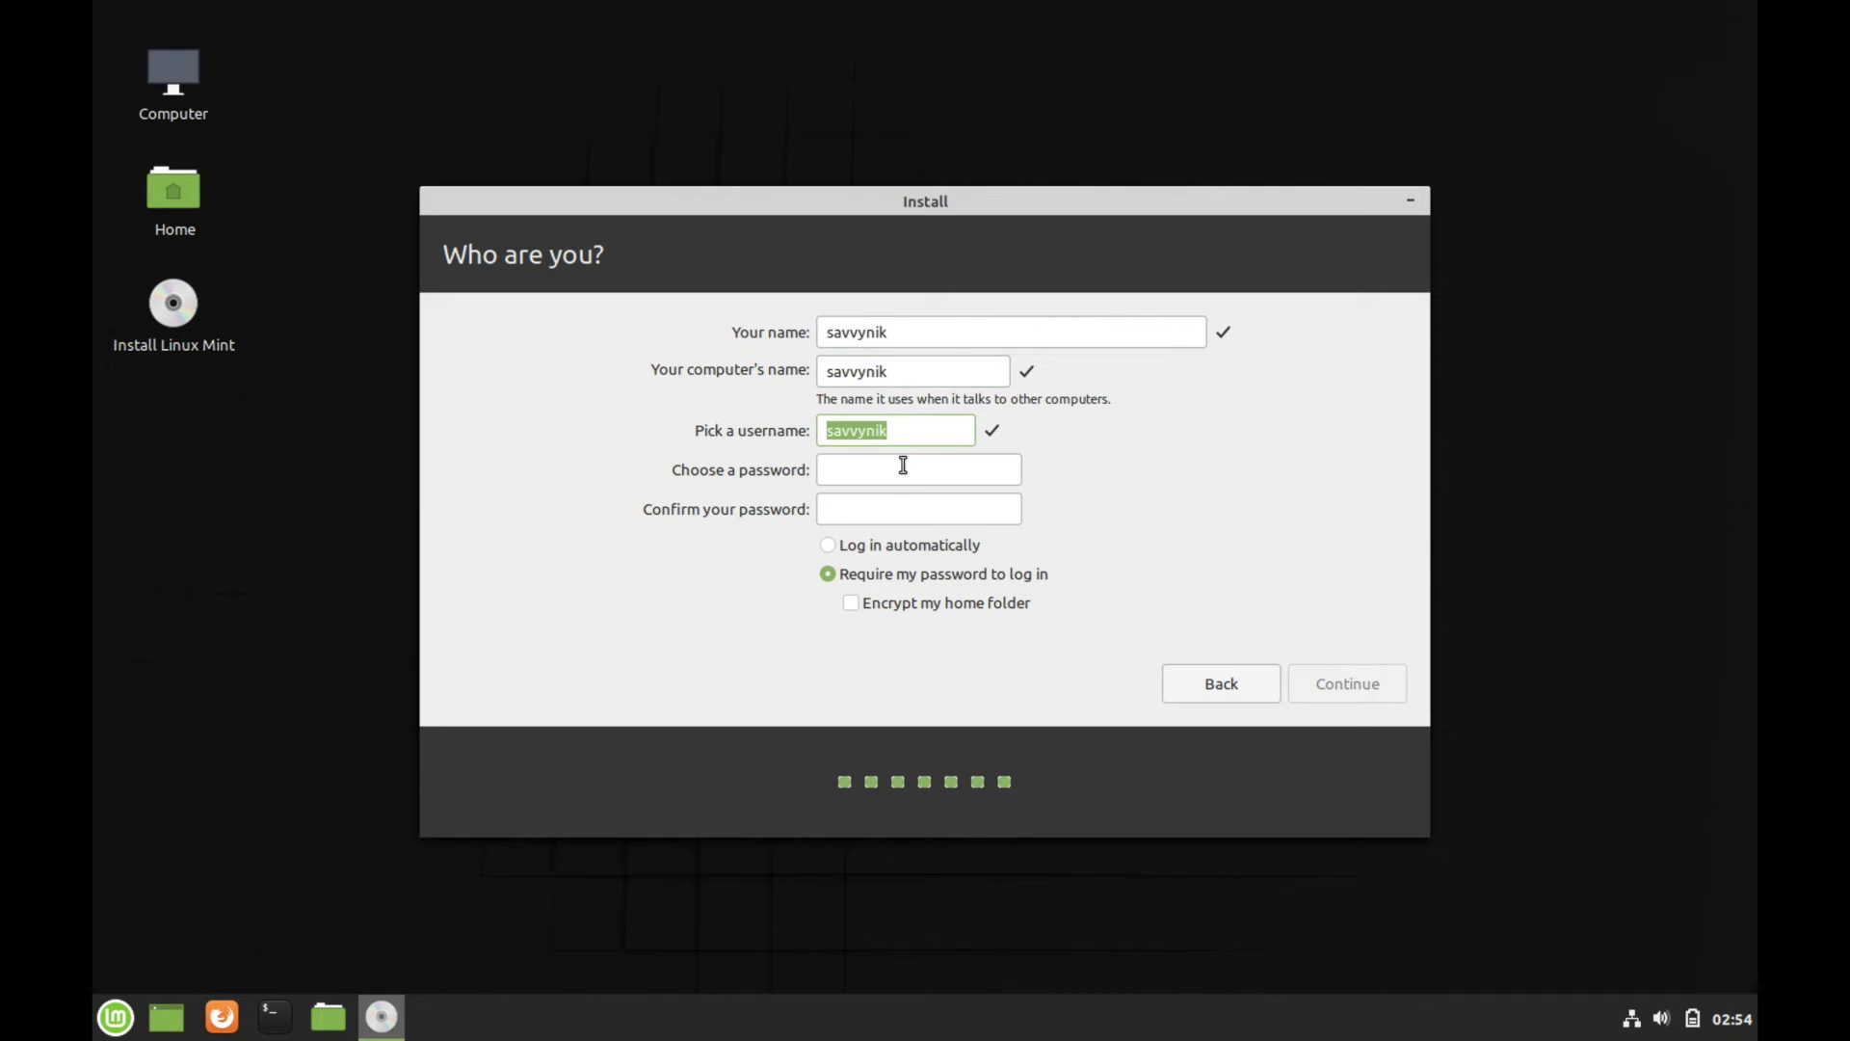
Keep the prefilled username, enter the account password twice, choose automatic login, and start installing
click(930, 430)
click(885, 470)
text(12345678)
key(Tab)
text(1234567)
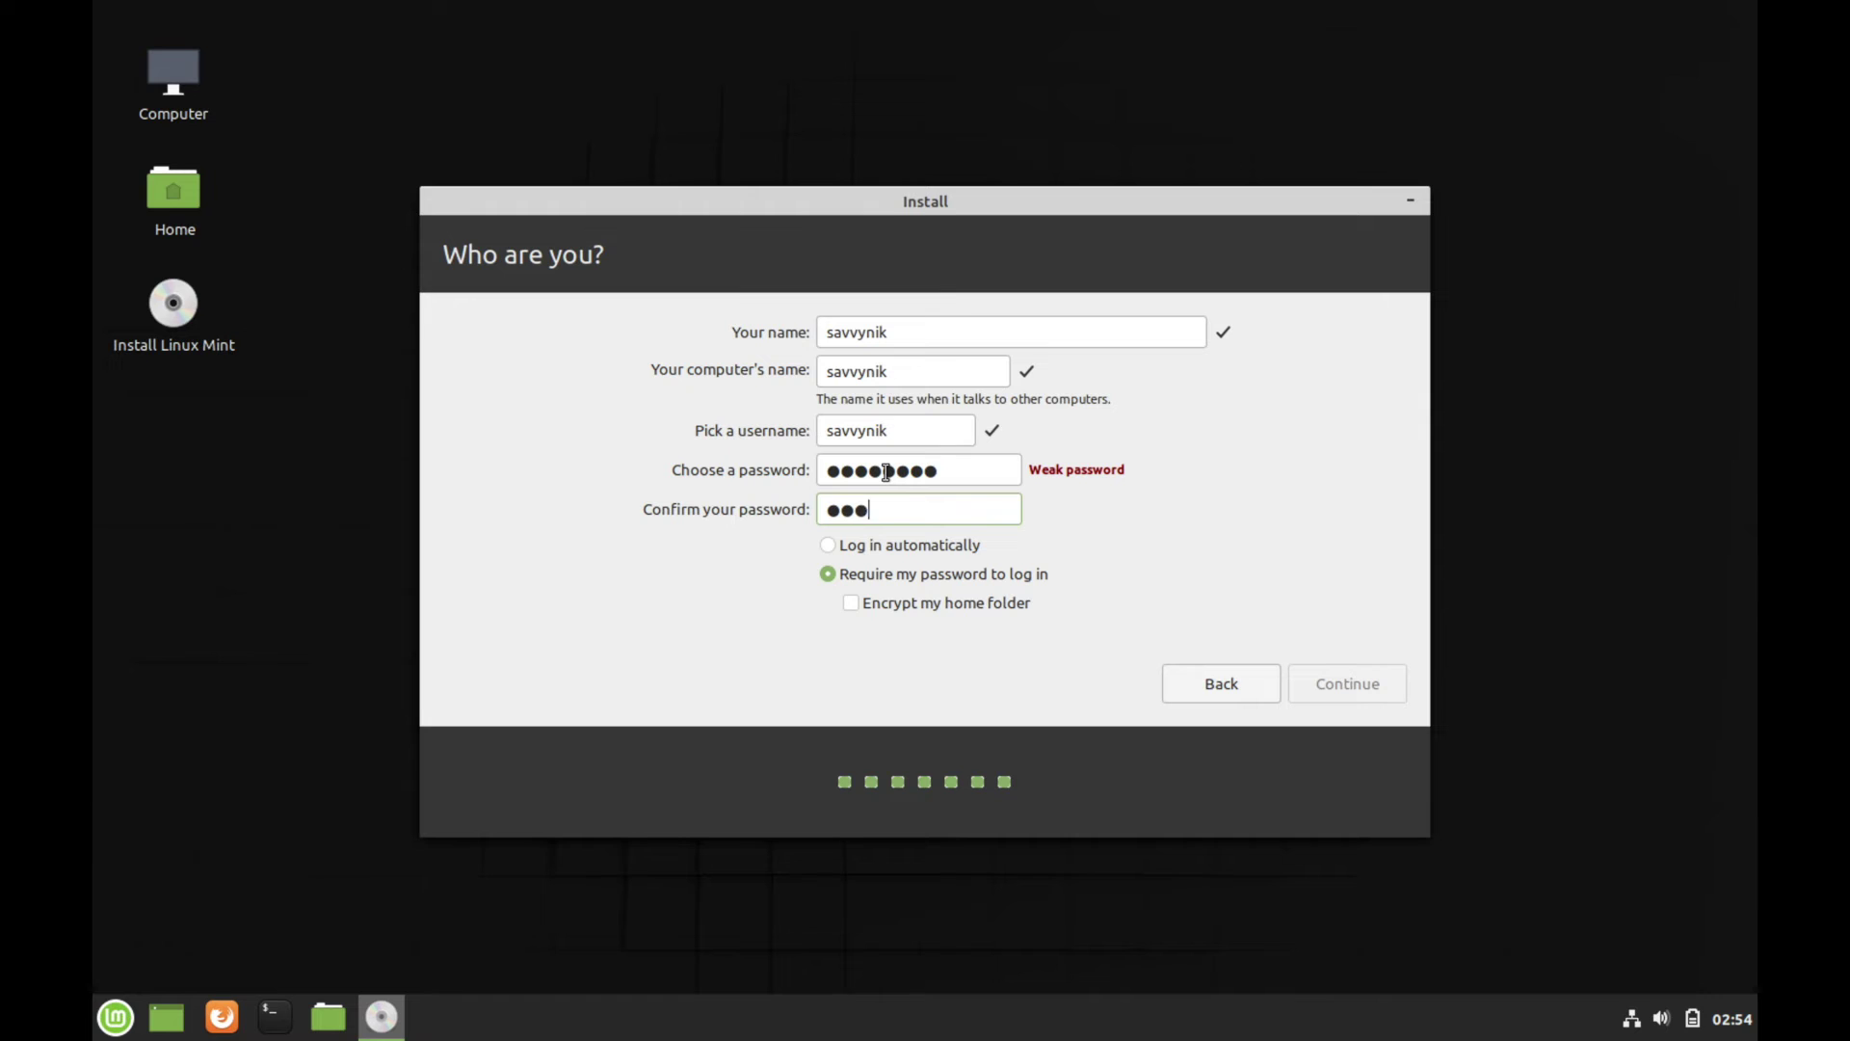
text(8)
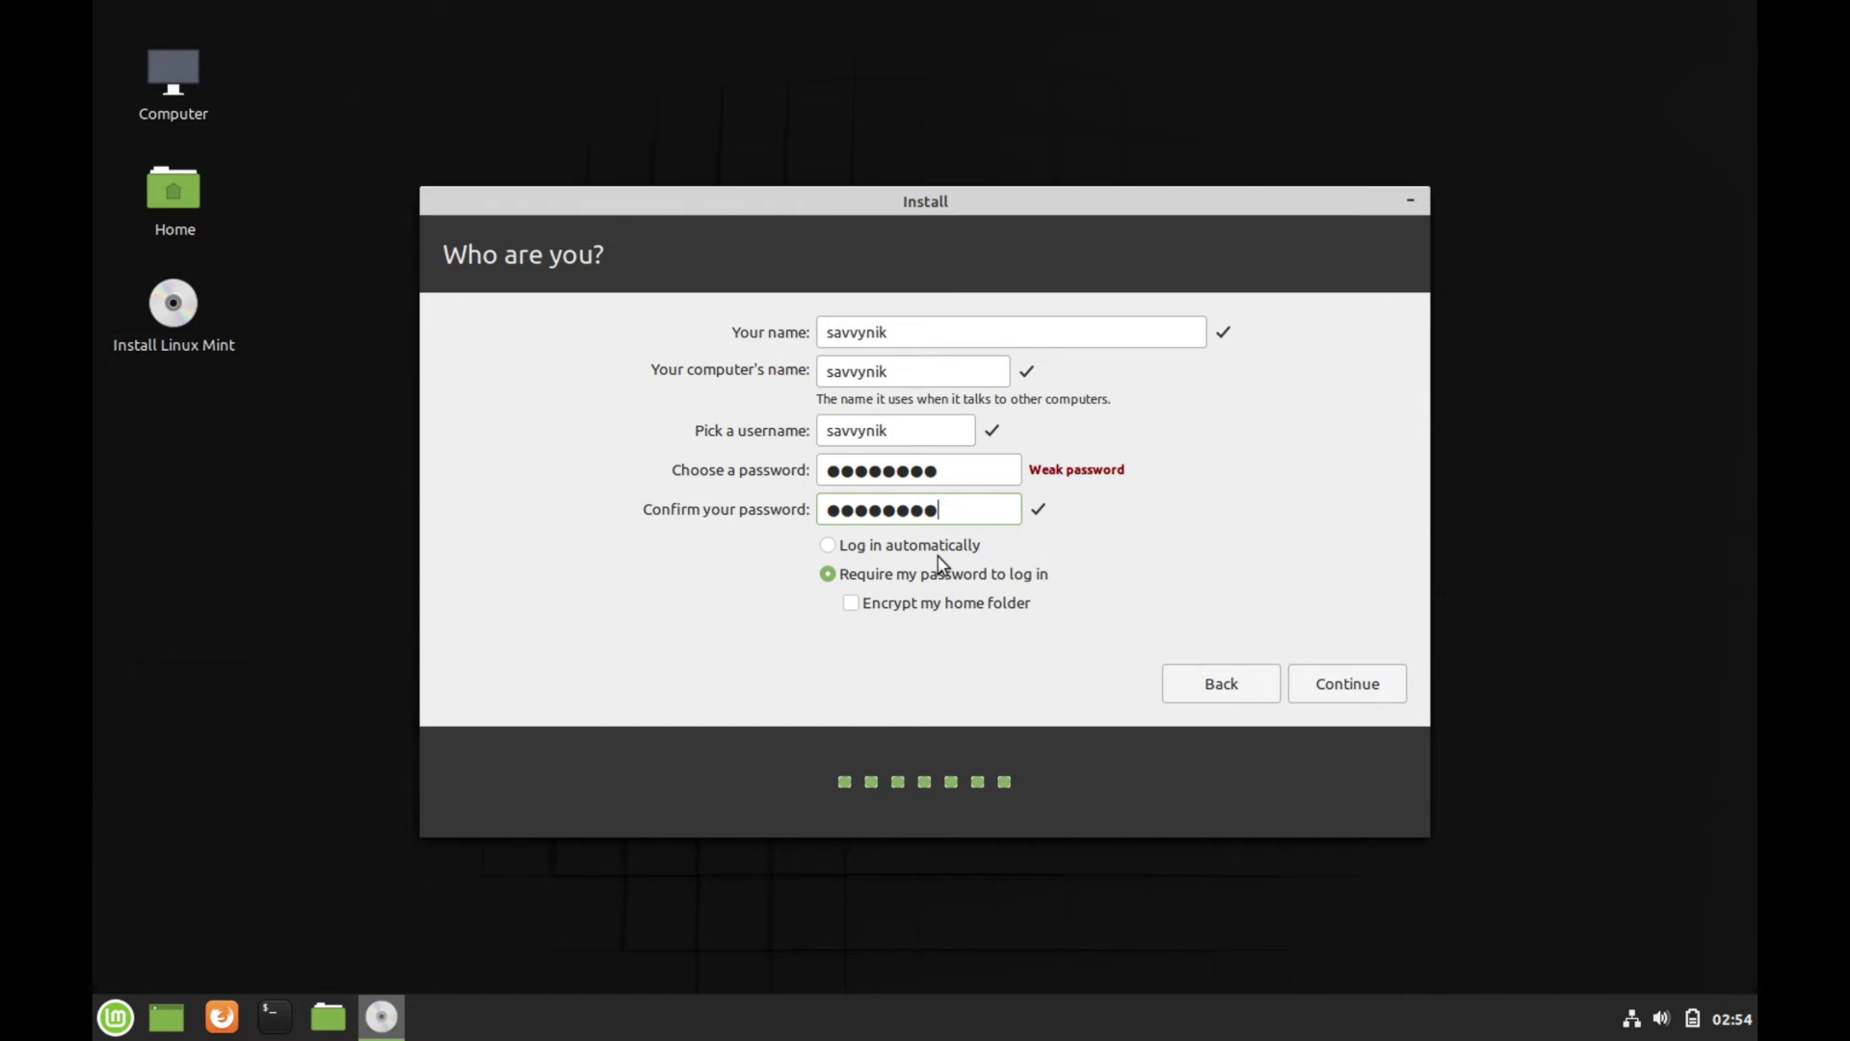
click(888, 544)
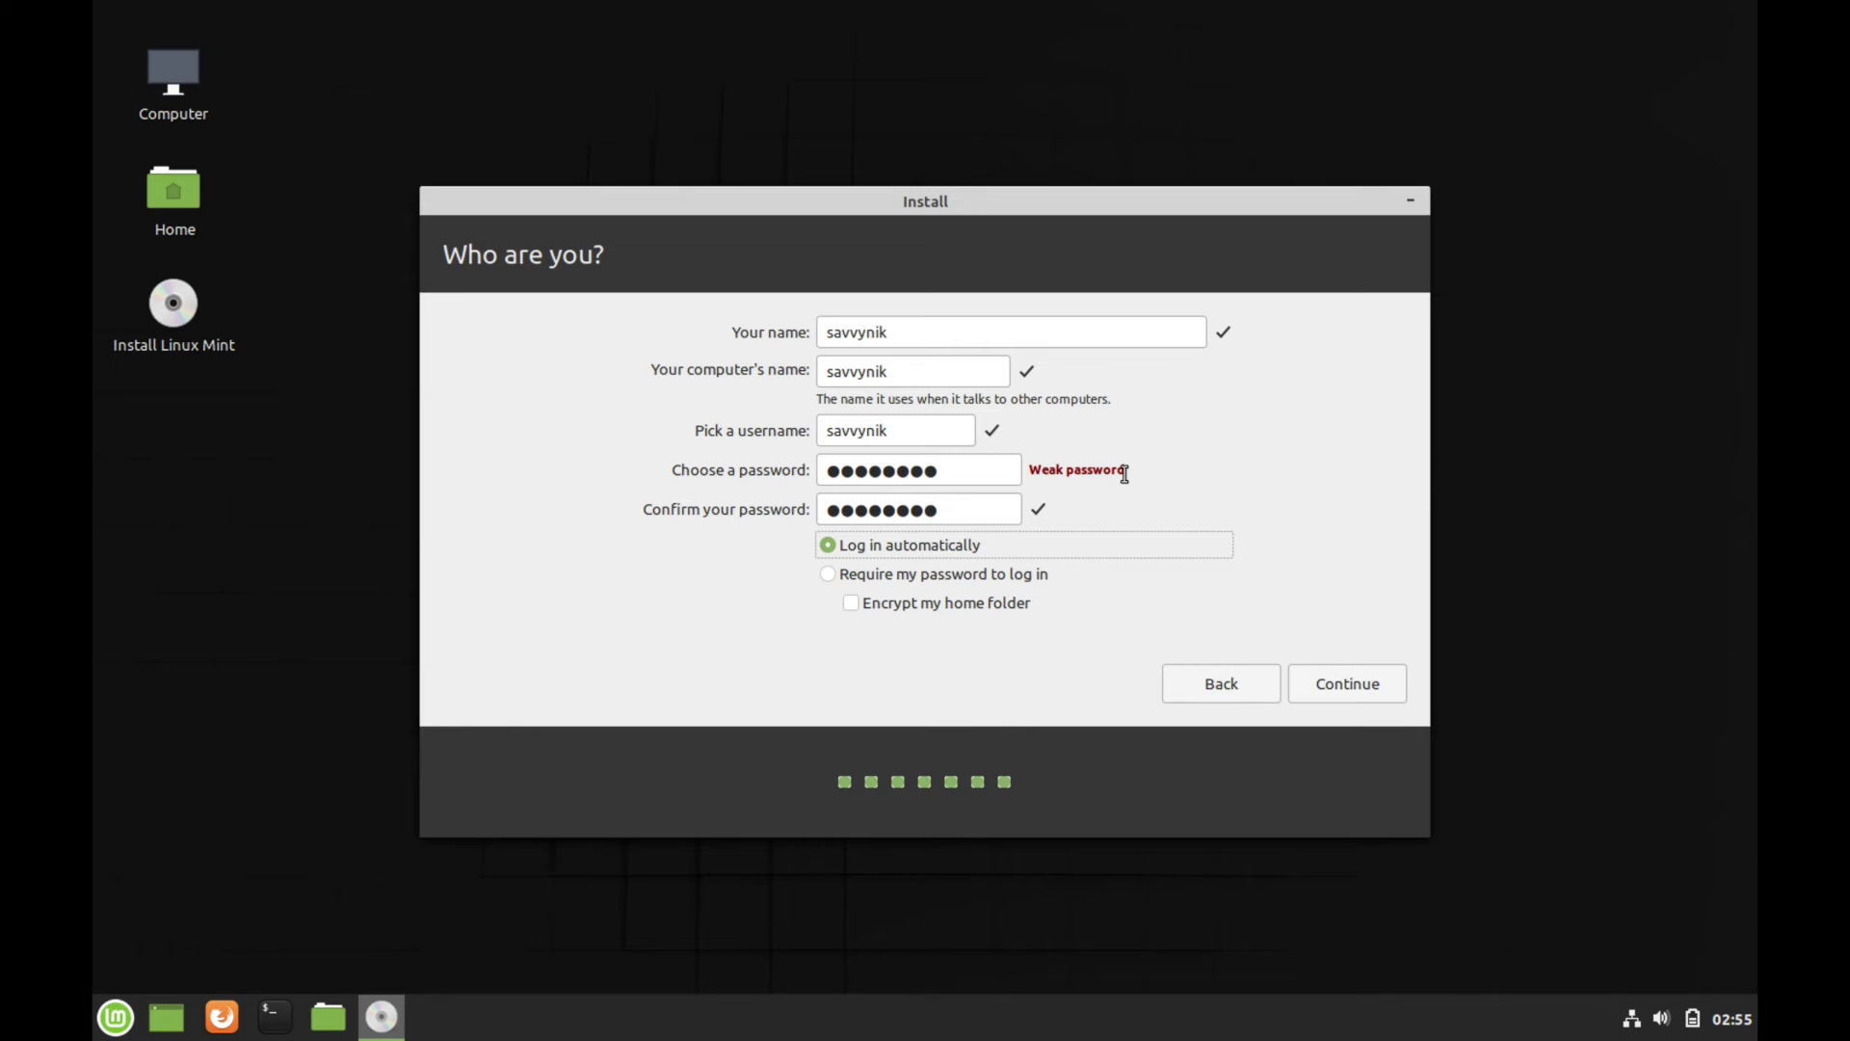
click(1361, 680)
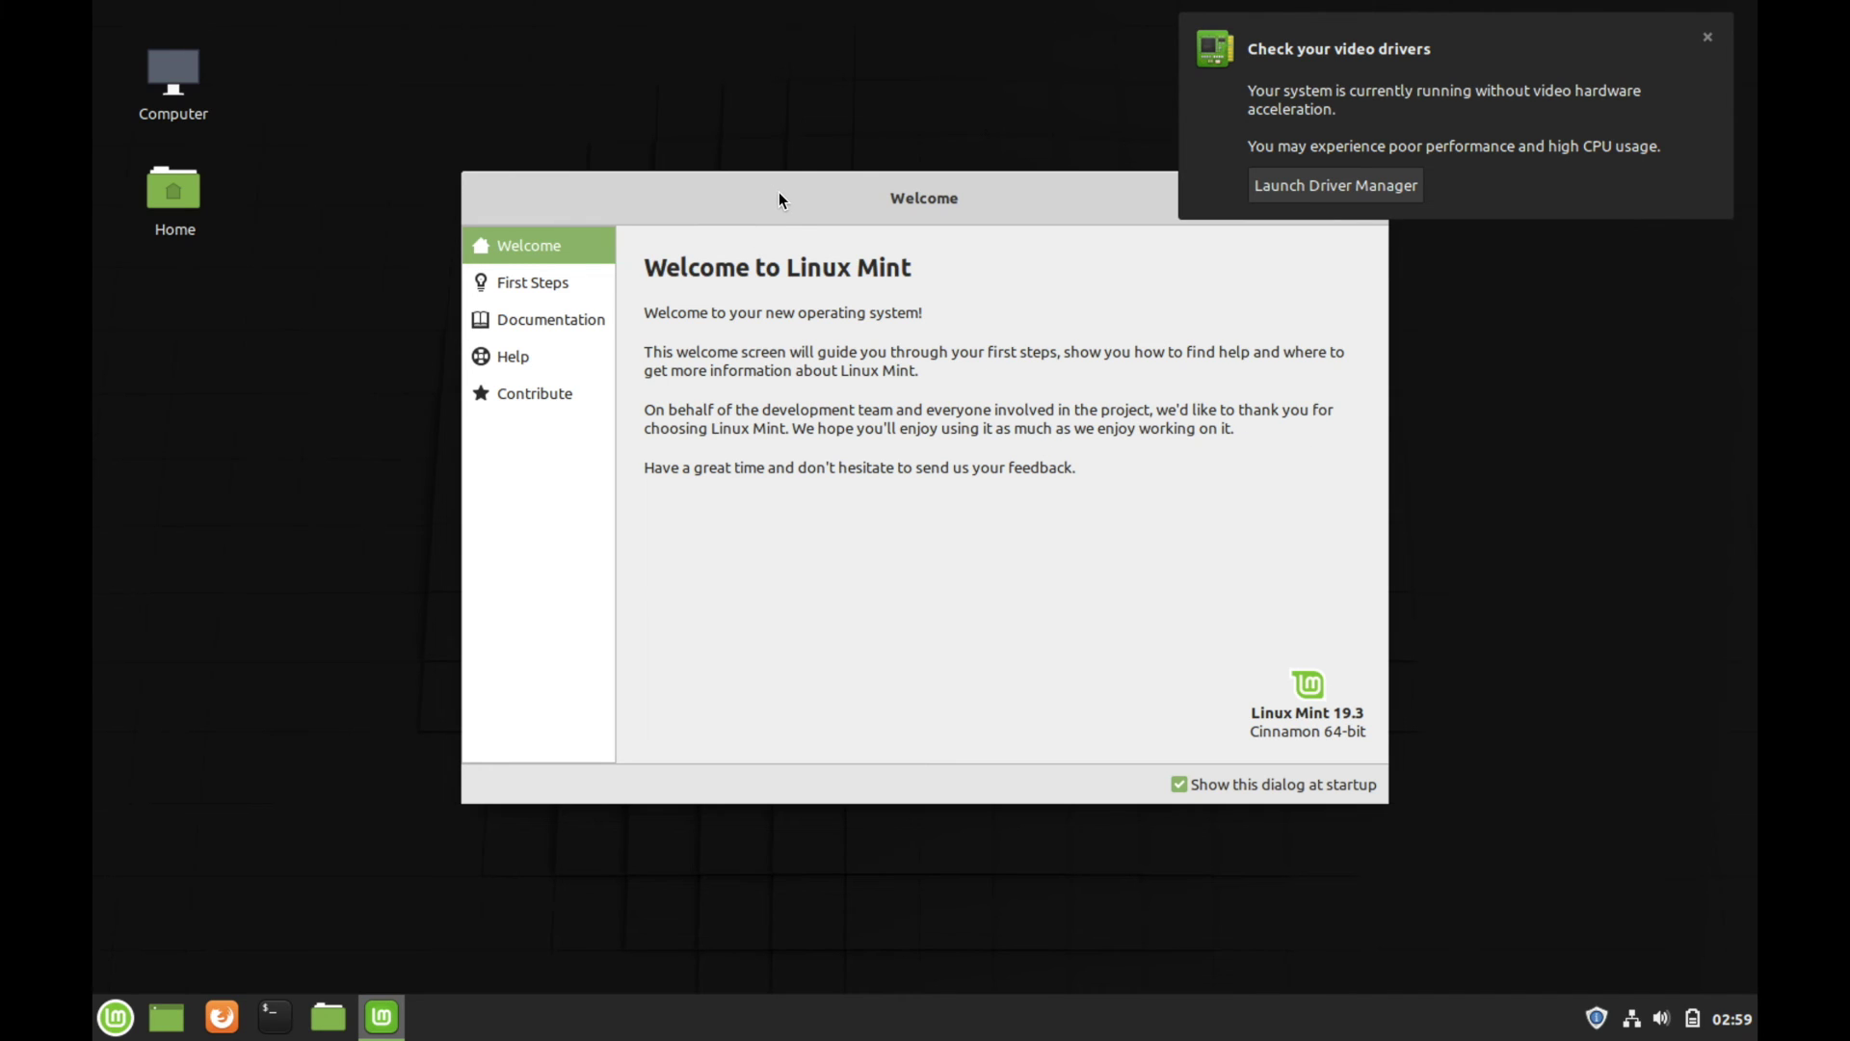
Browse the Welcome Screen's First Steps, Documentation, Help and Contribute pages, returning to Welcome
drag(737, 199, 555, 190)
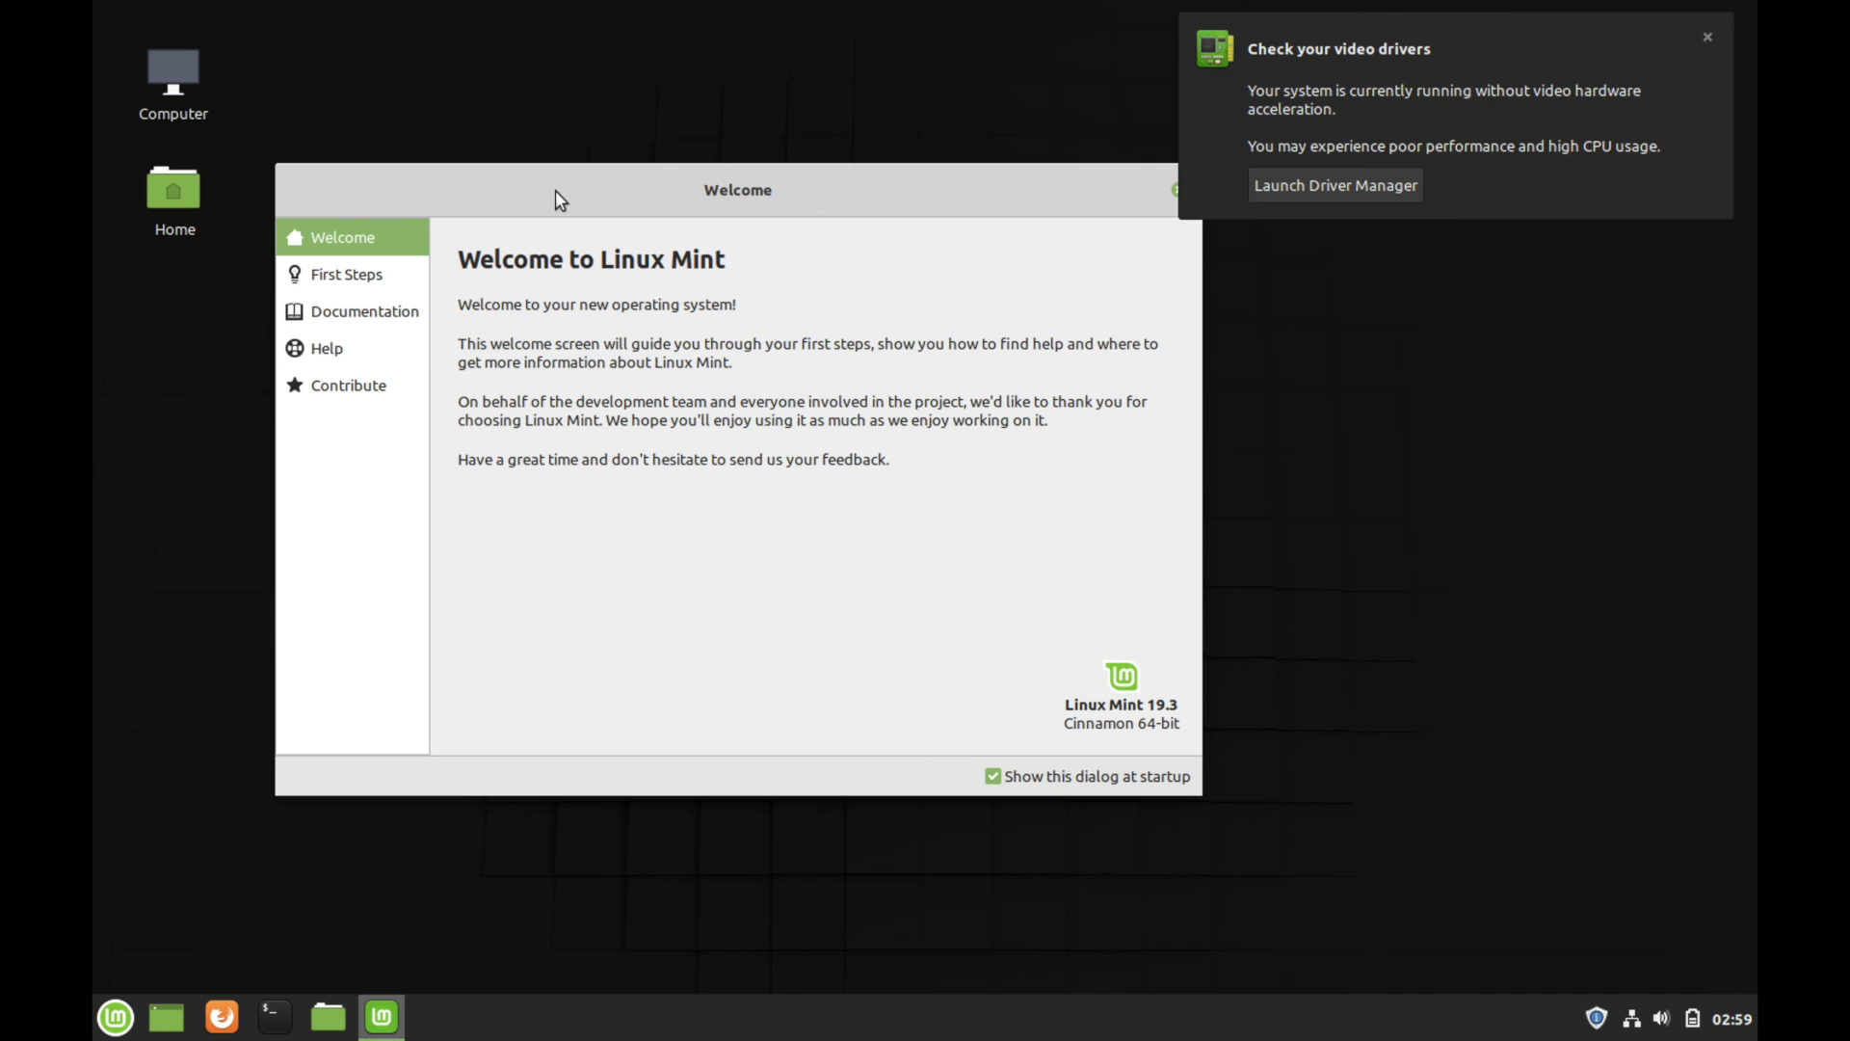
click(342, 278)
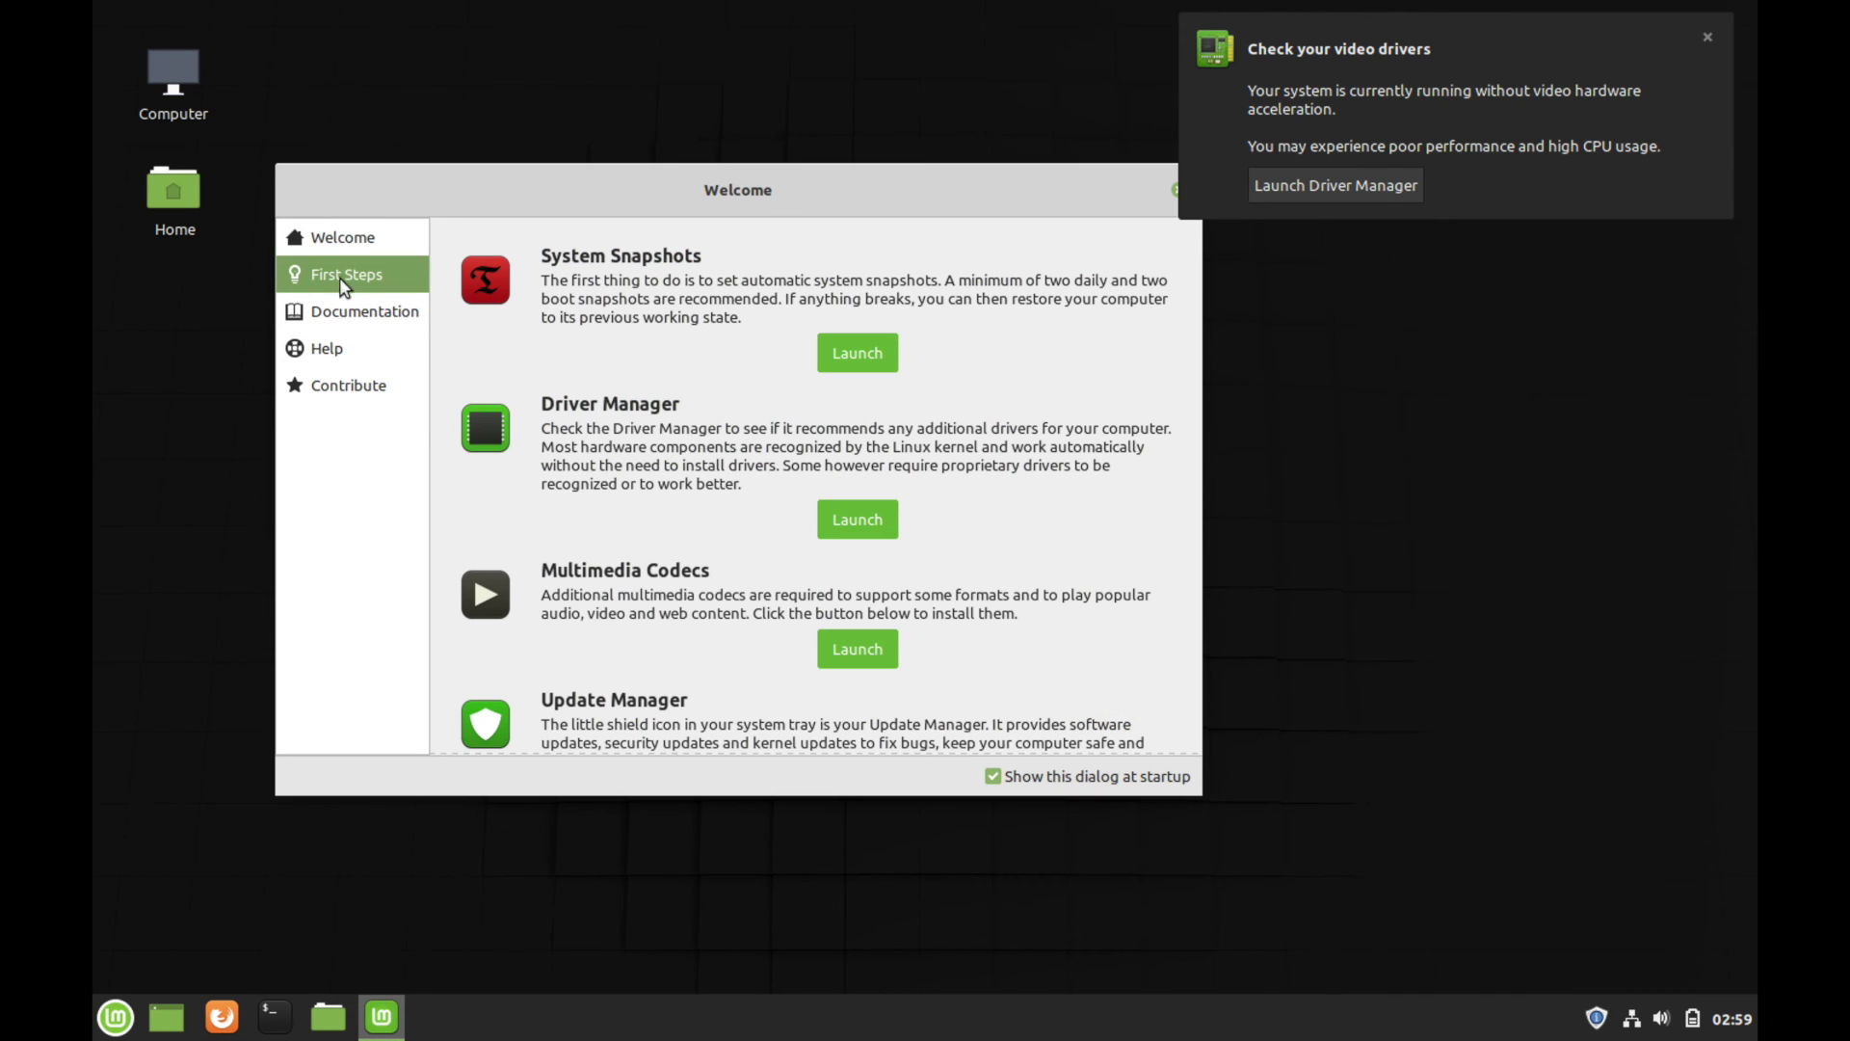
click(356, 311)
click(353, 351)
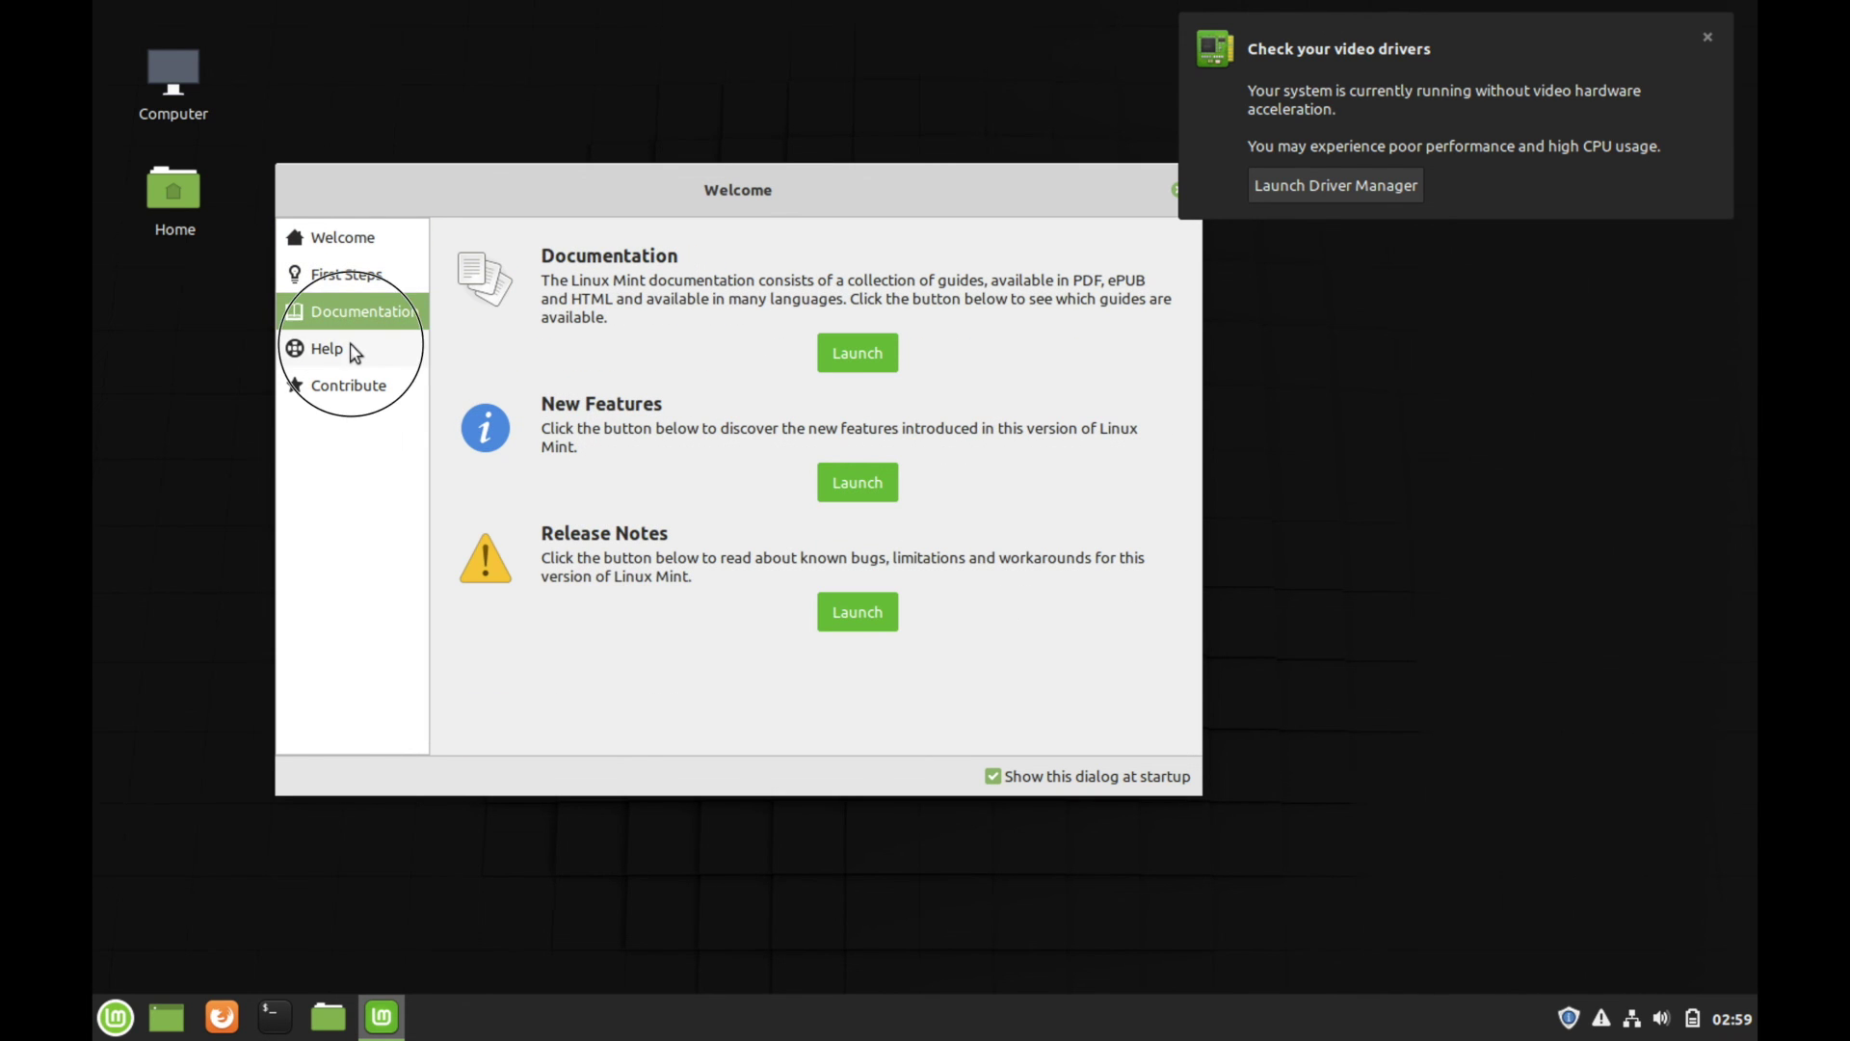
click(370, 381)
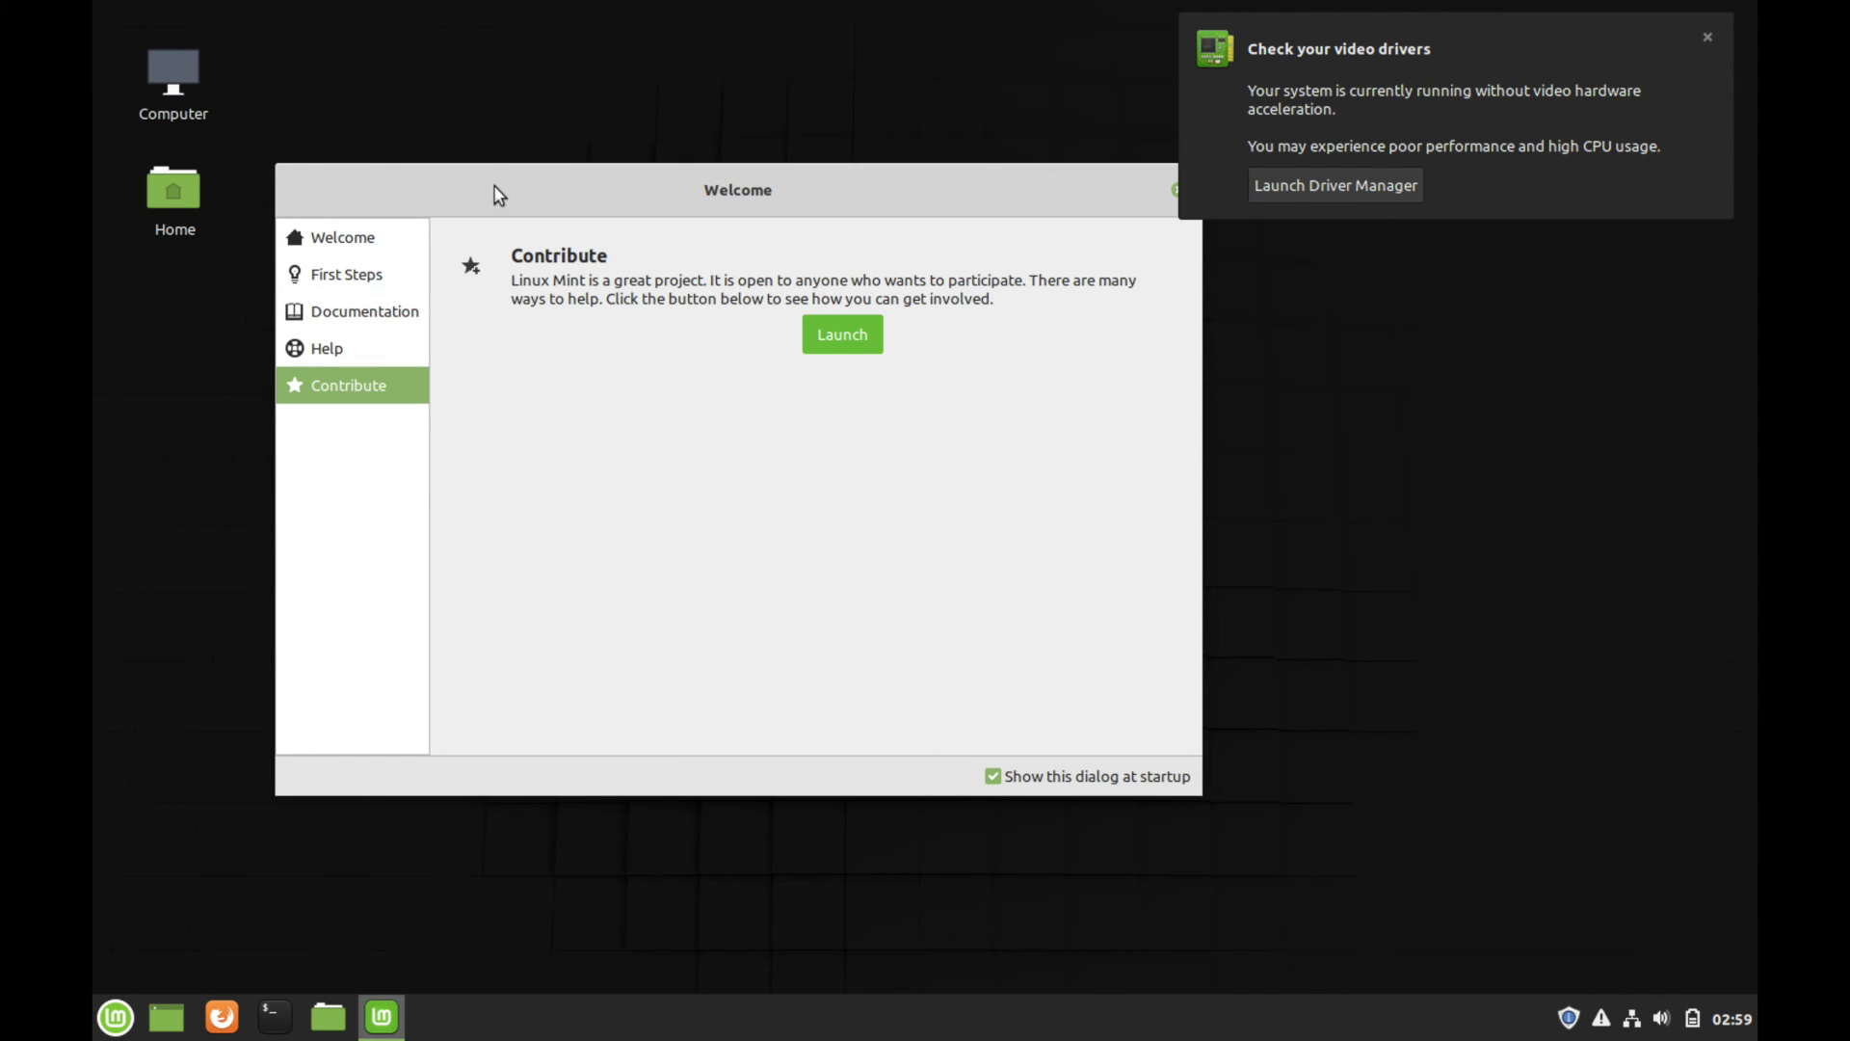
click(357, 238)
Review First Steps, then Documentation/Release Notes and the Web Forums and IRC Chat Room help page
click(376, 276)
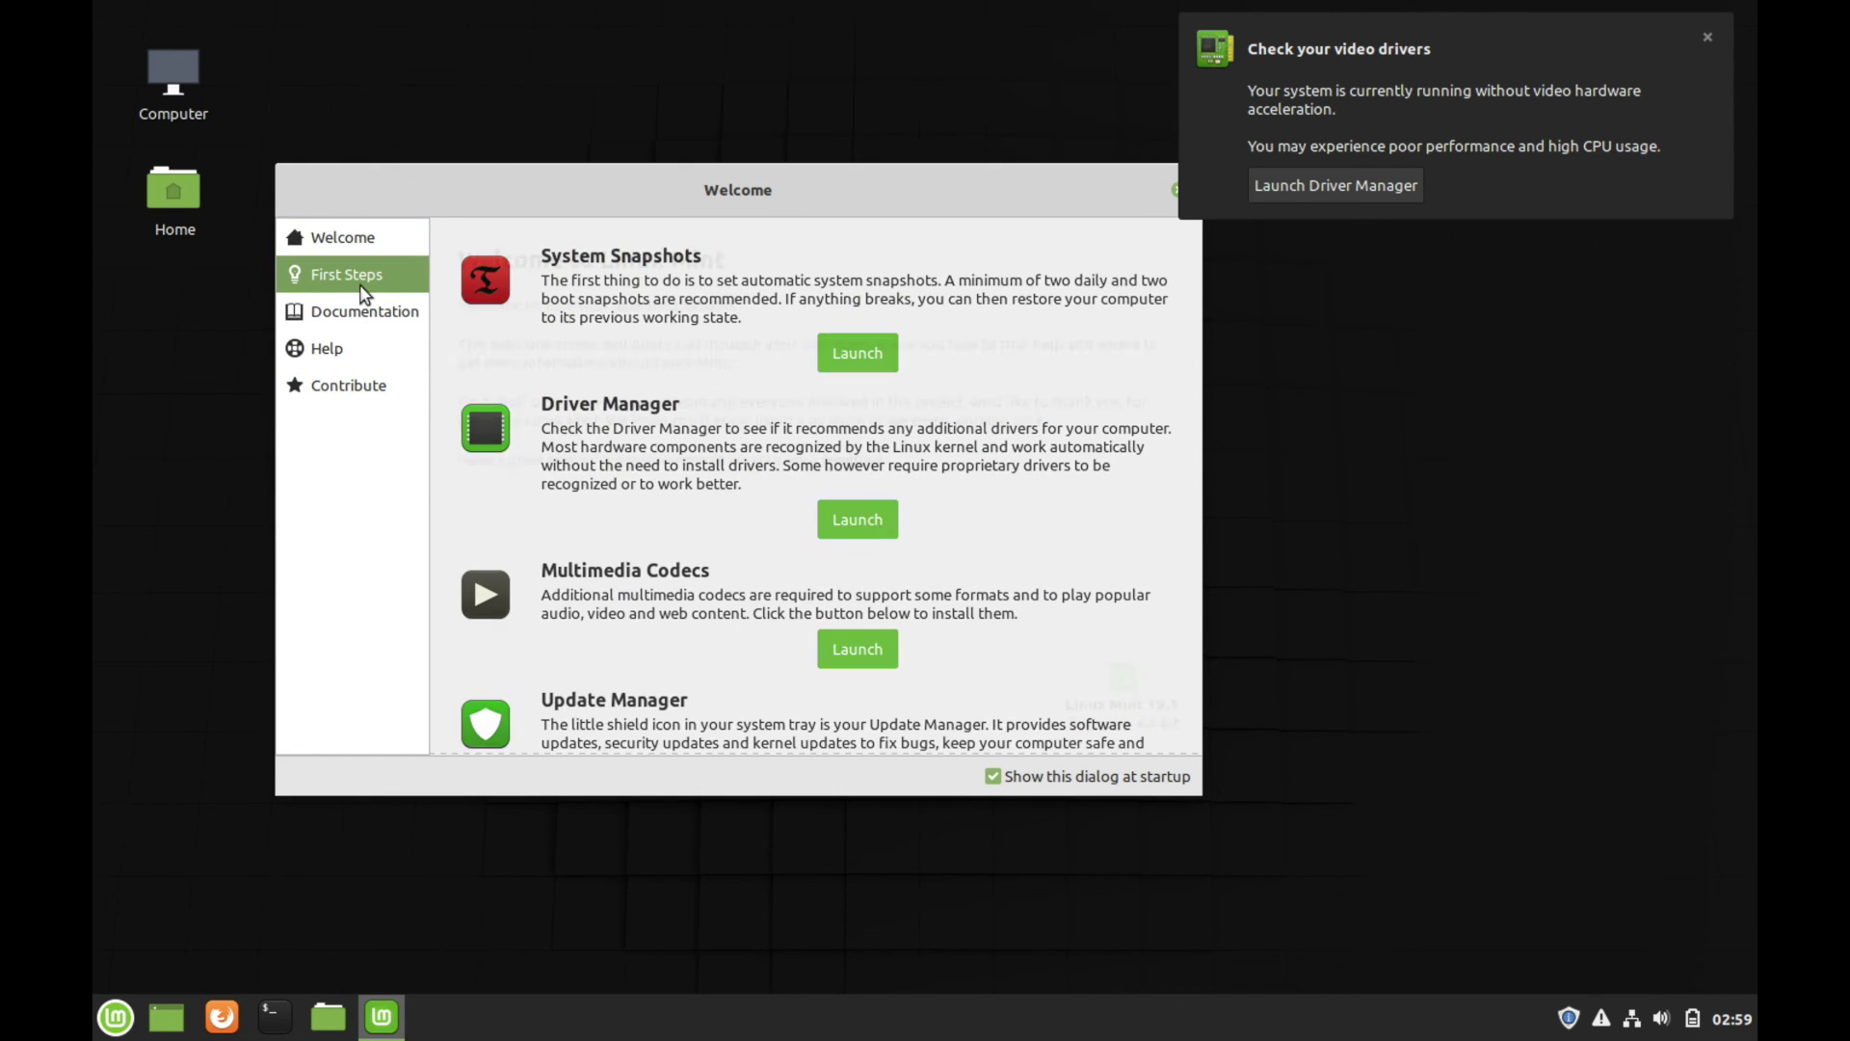
scroll(700, 568, down, 3)
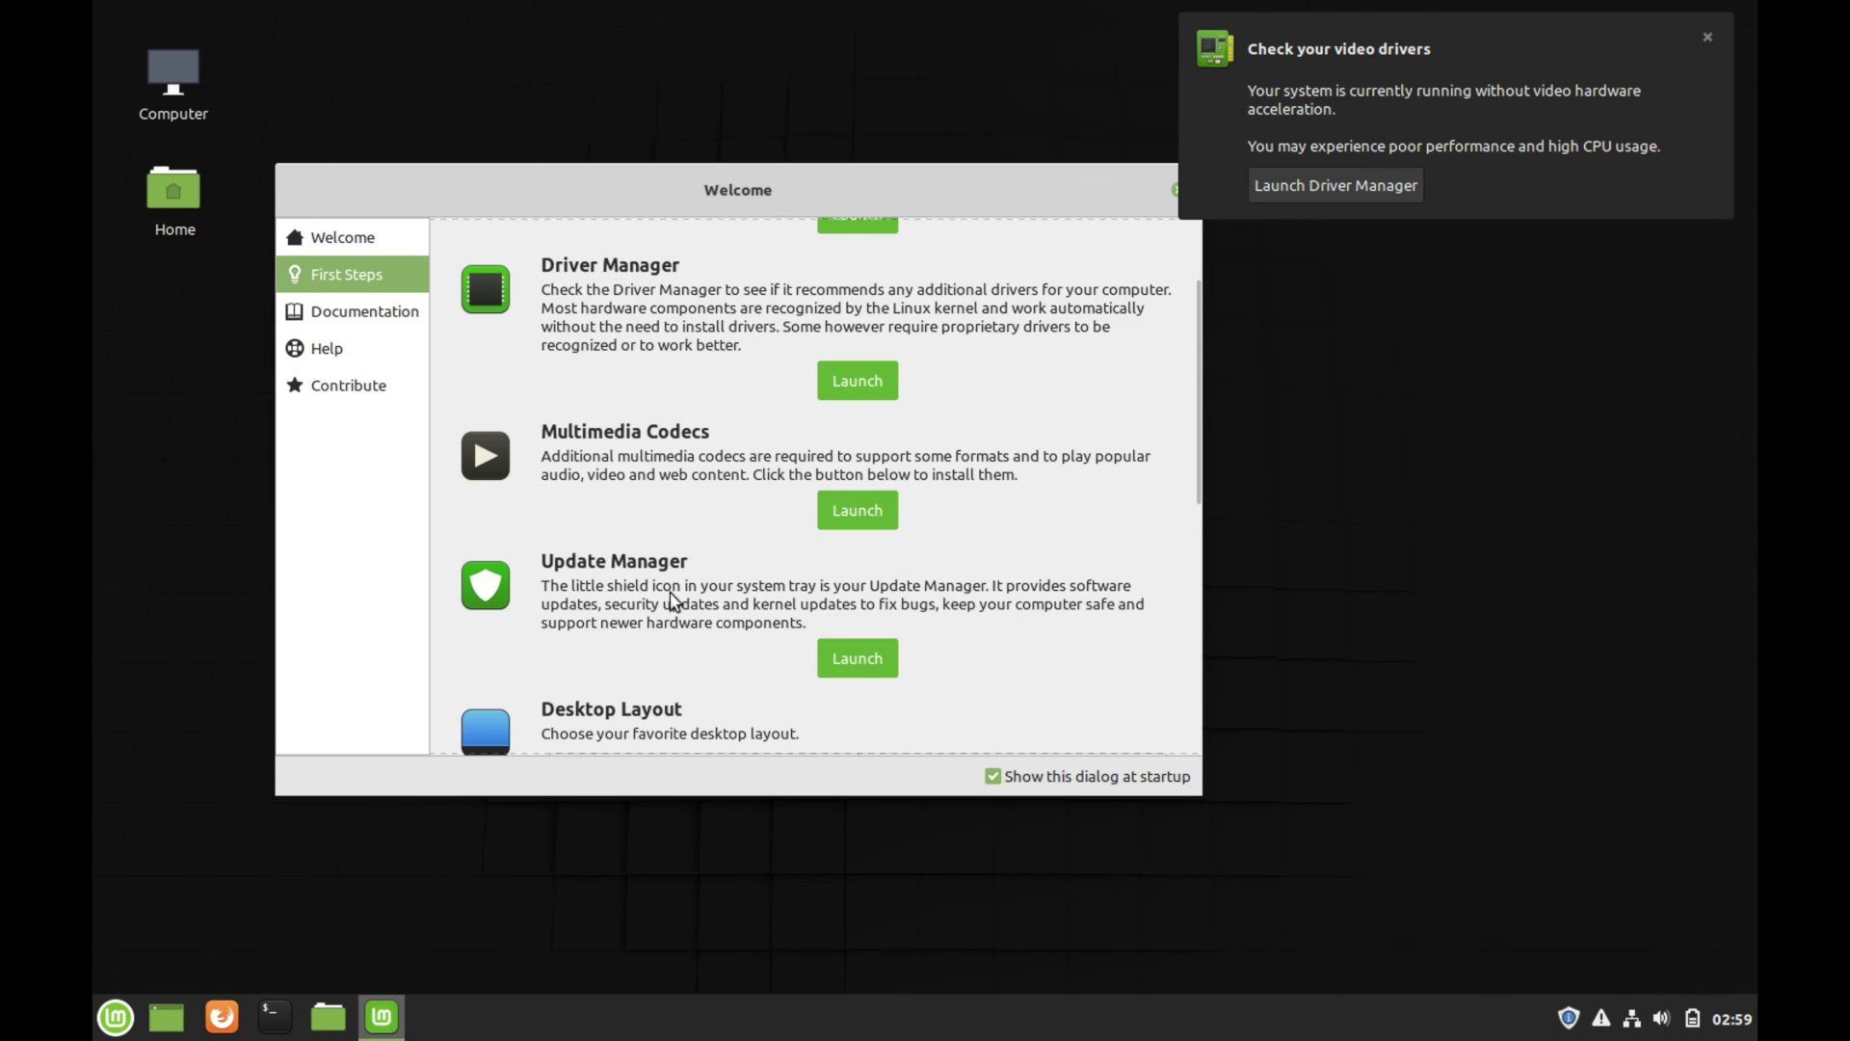
scroll(668, 592, down, 5)
scroll(668, 592, up, 7)
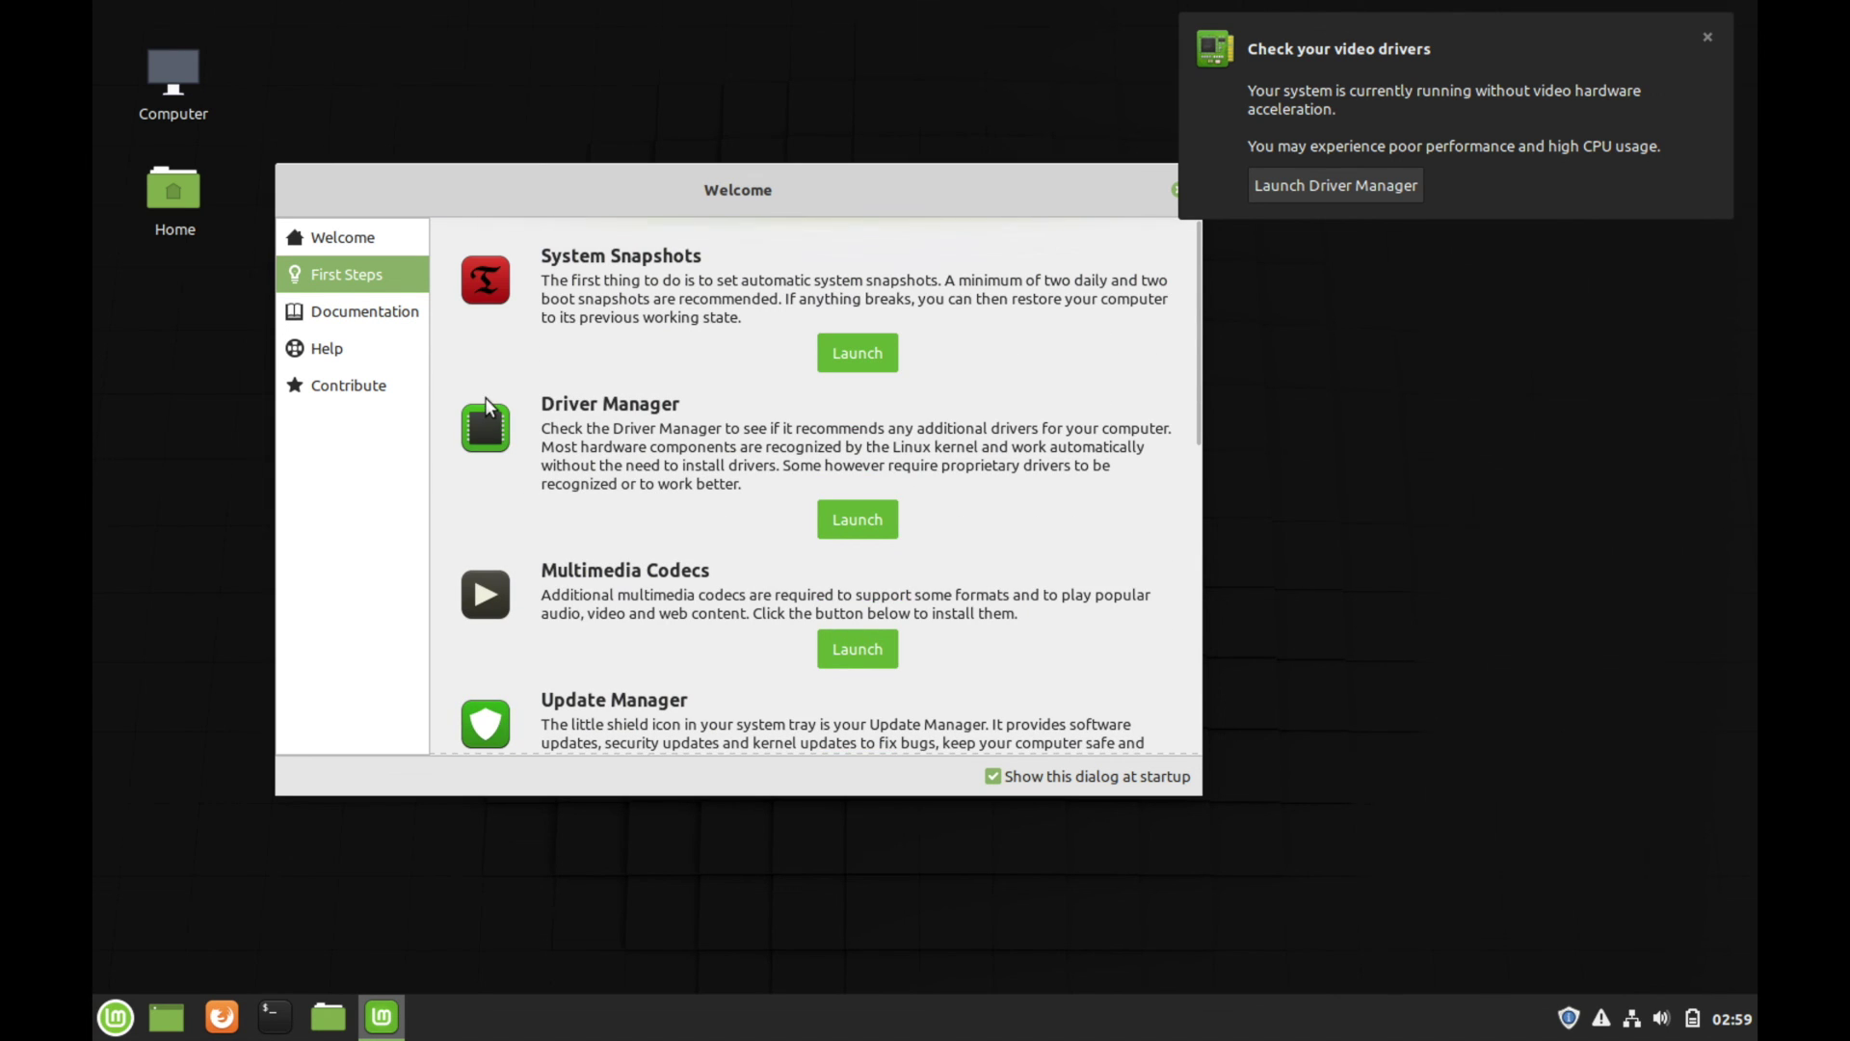
click(364, 310)
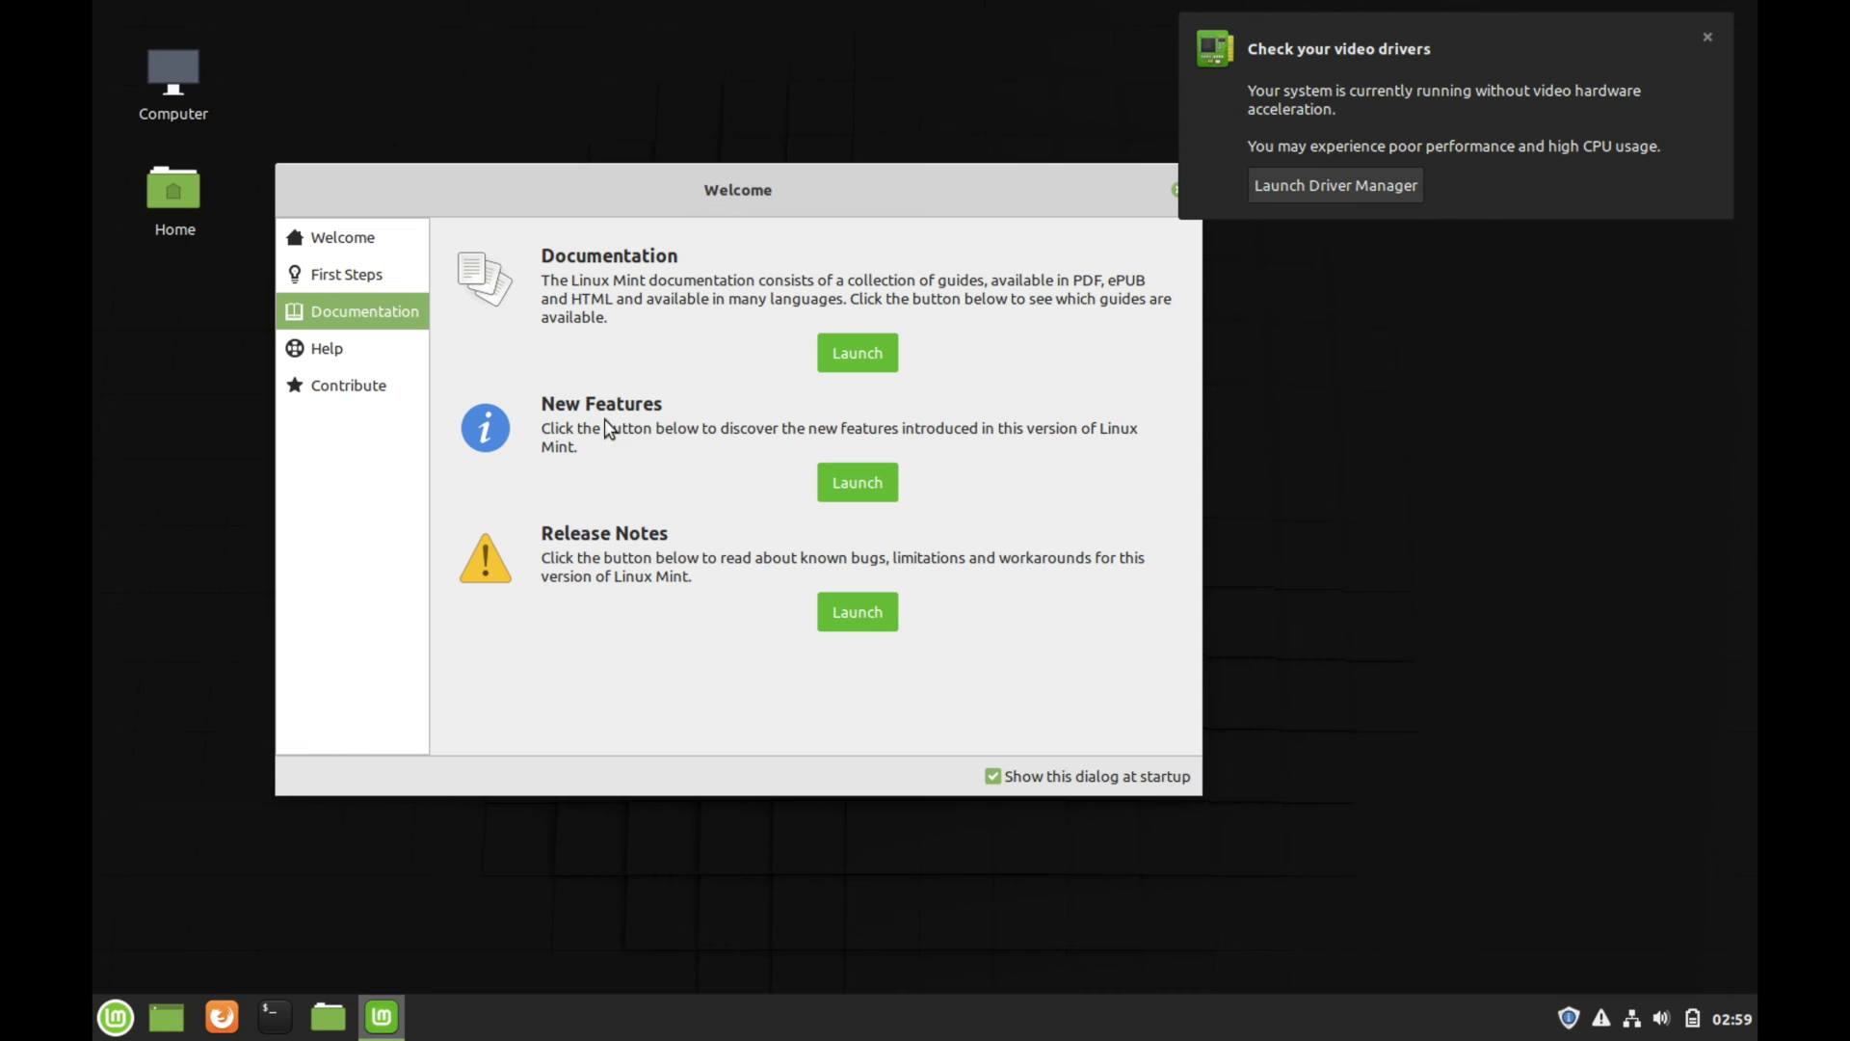
click(397, 363)
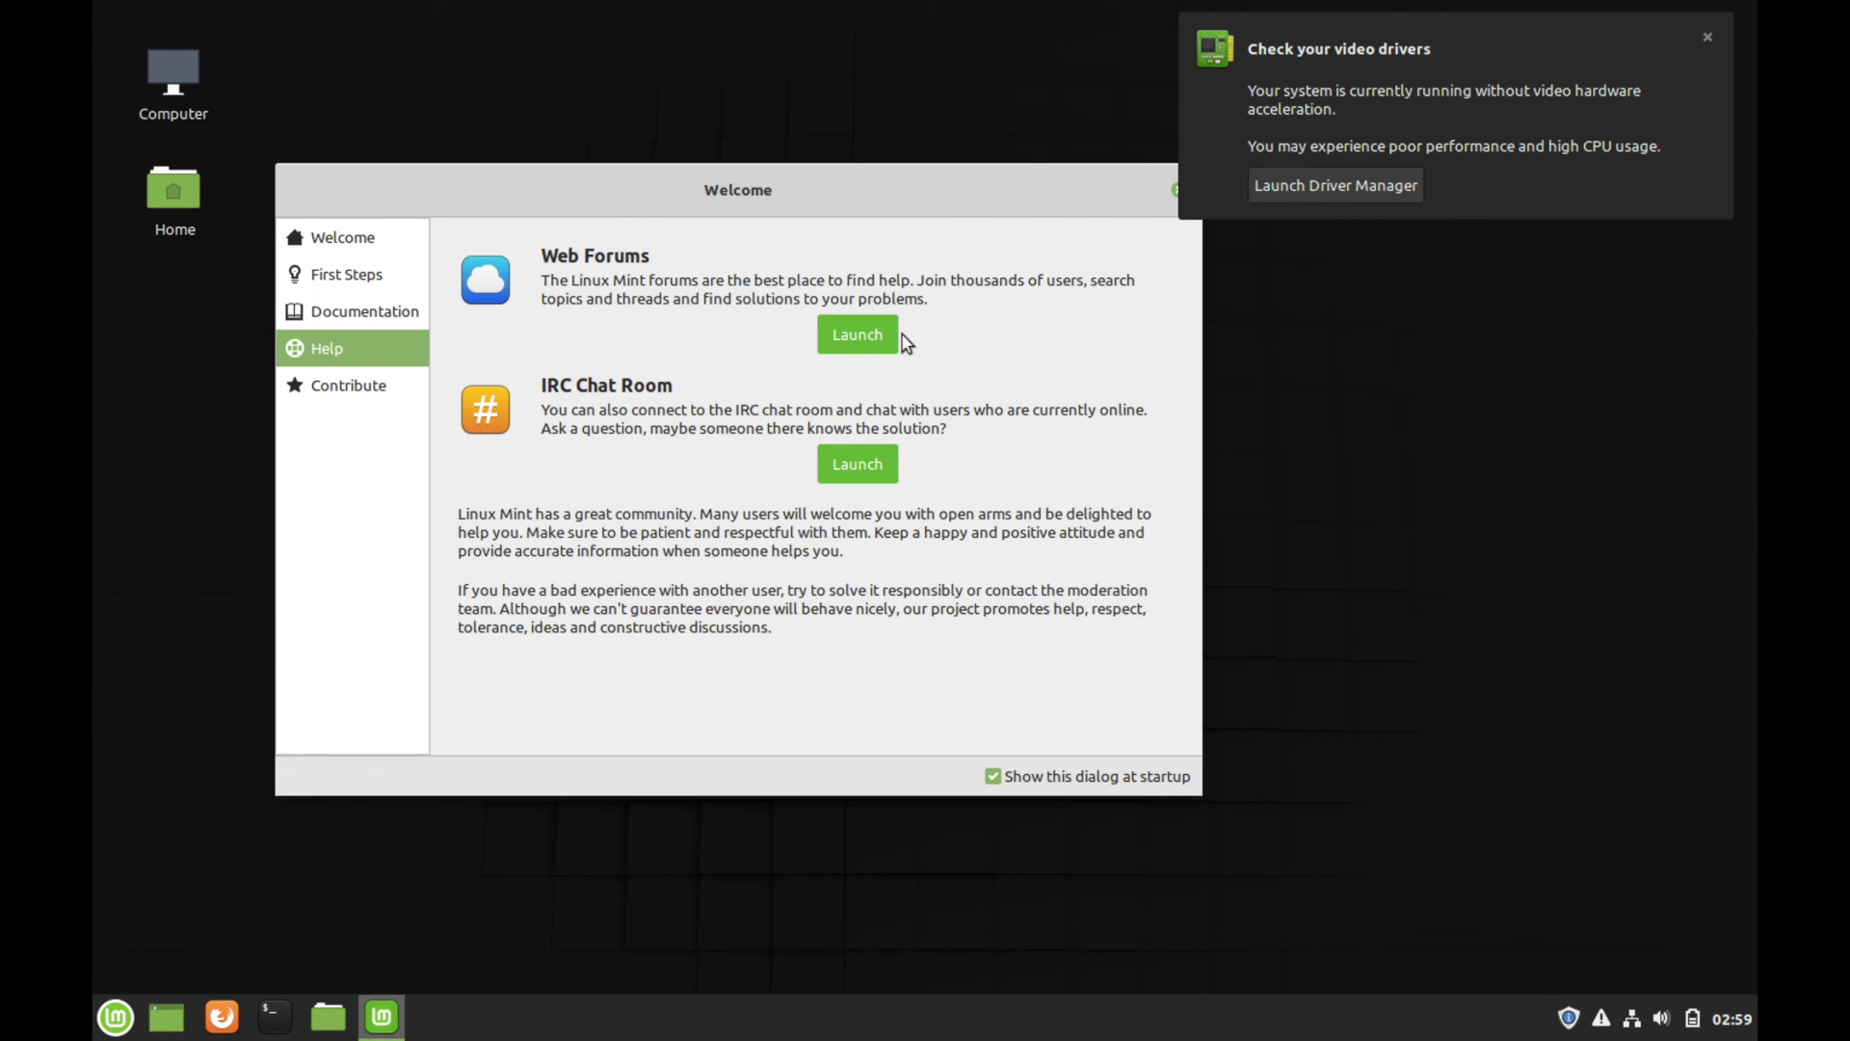
Close the Welcome window and dismiss the video drivers notification
drag(1090, 191, 1162, 241)
click(1179, 250)
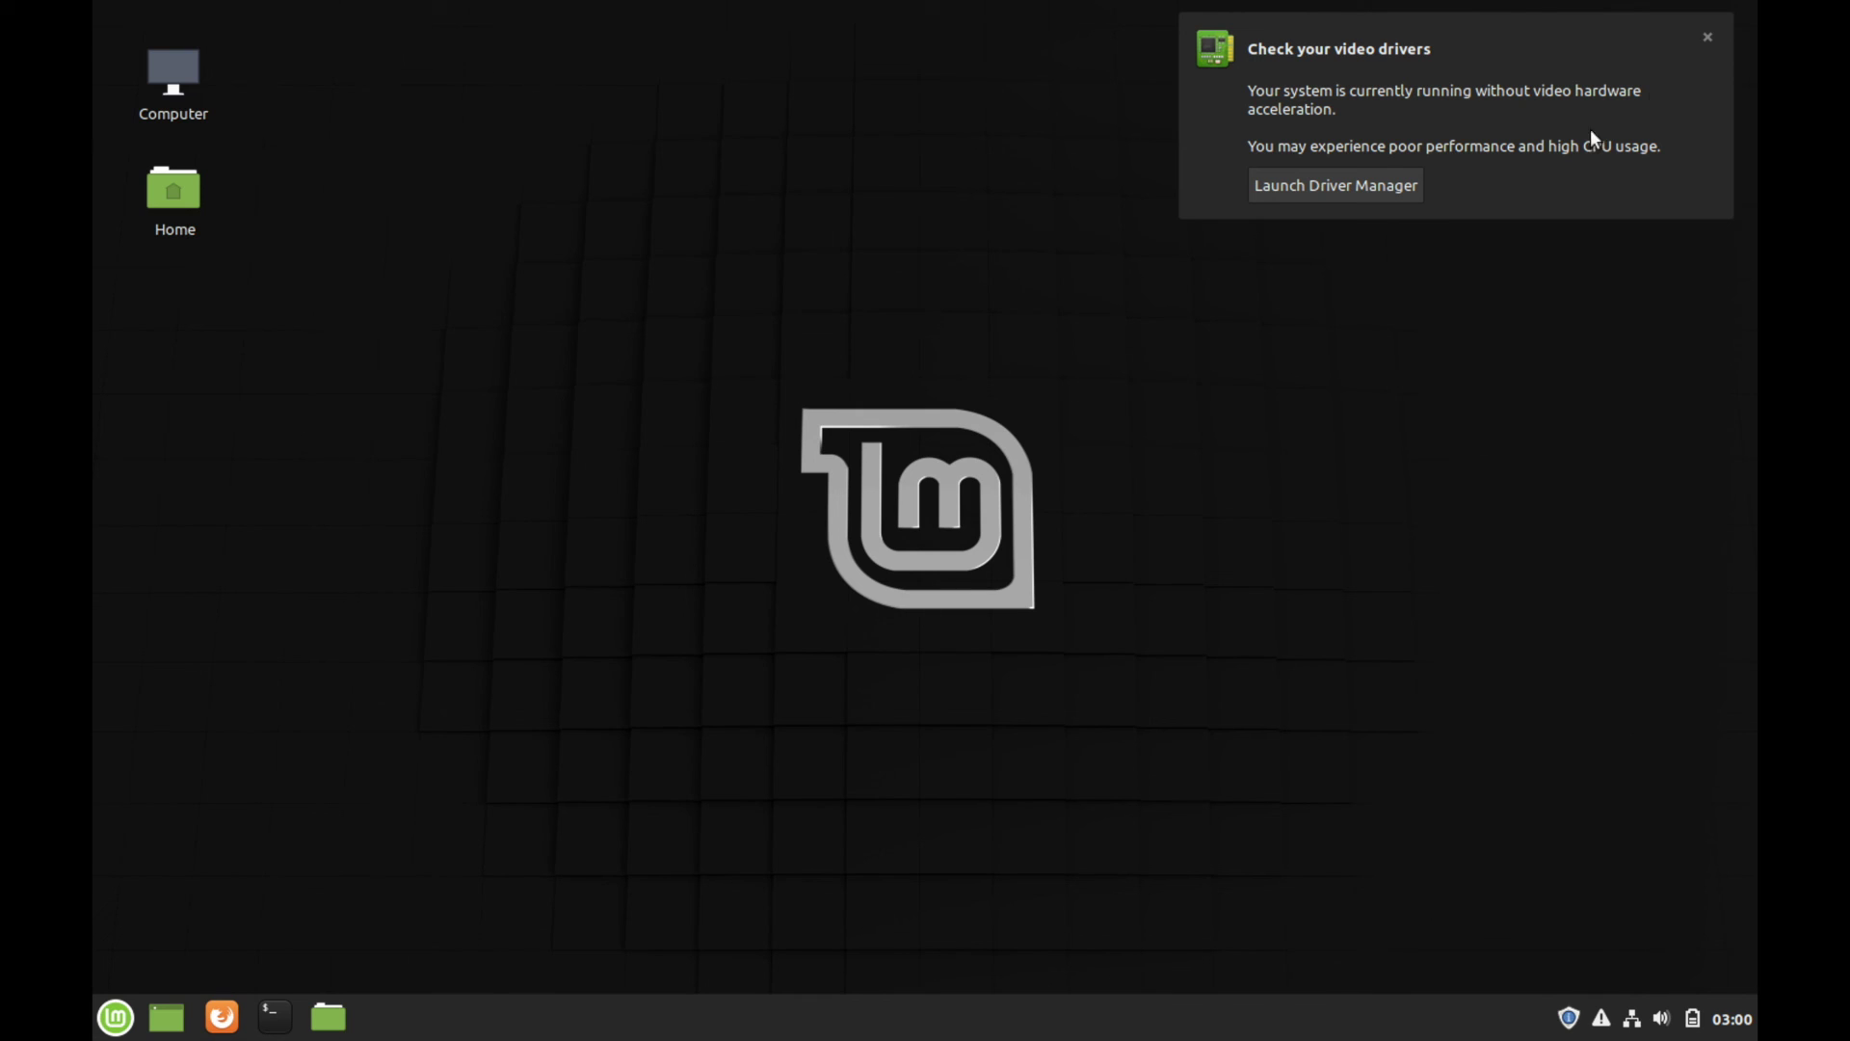
click(1707, 37)
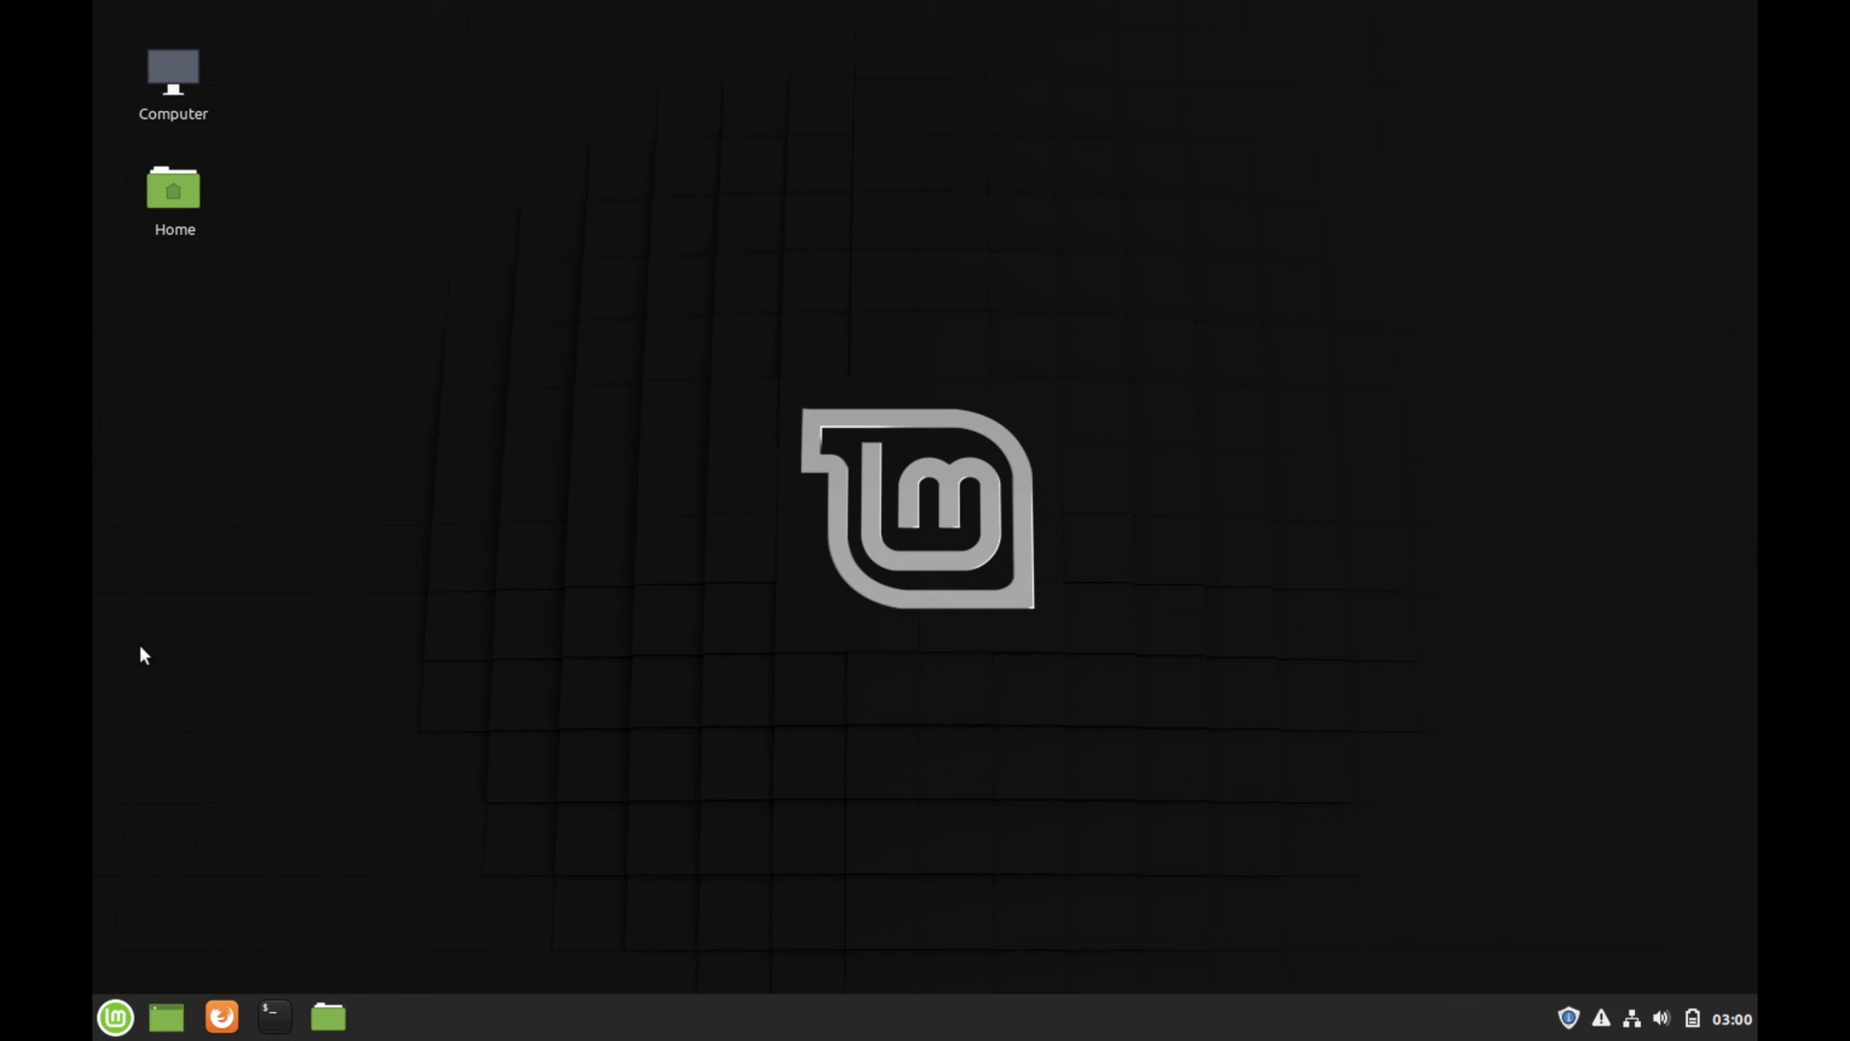
click(117, 1019)
click(117, 1019)
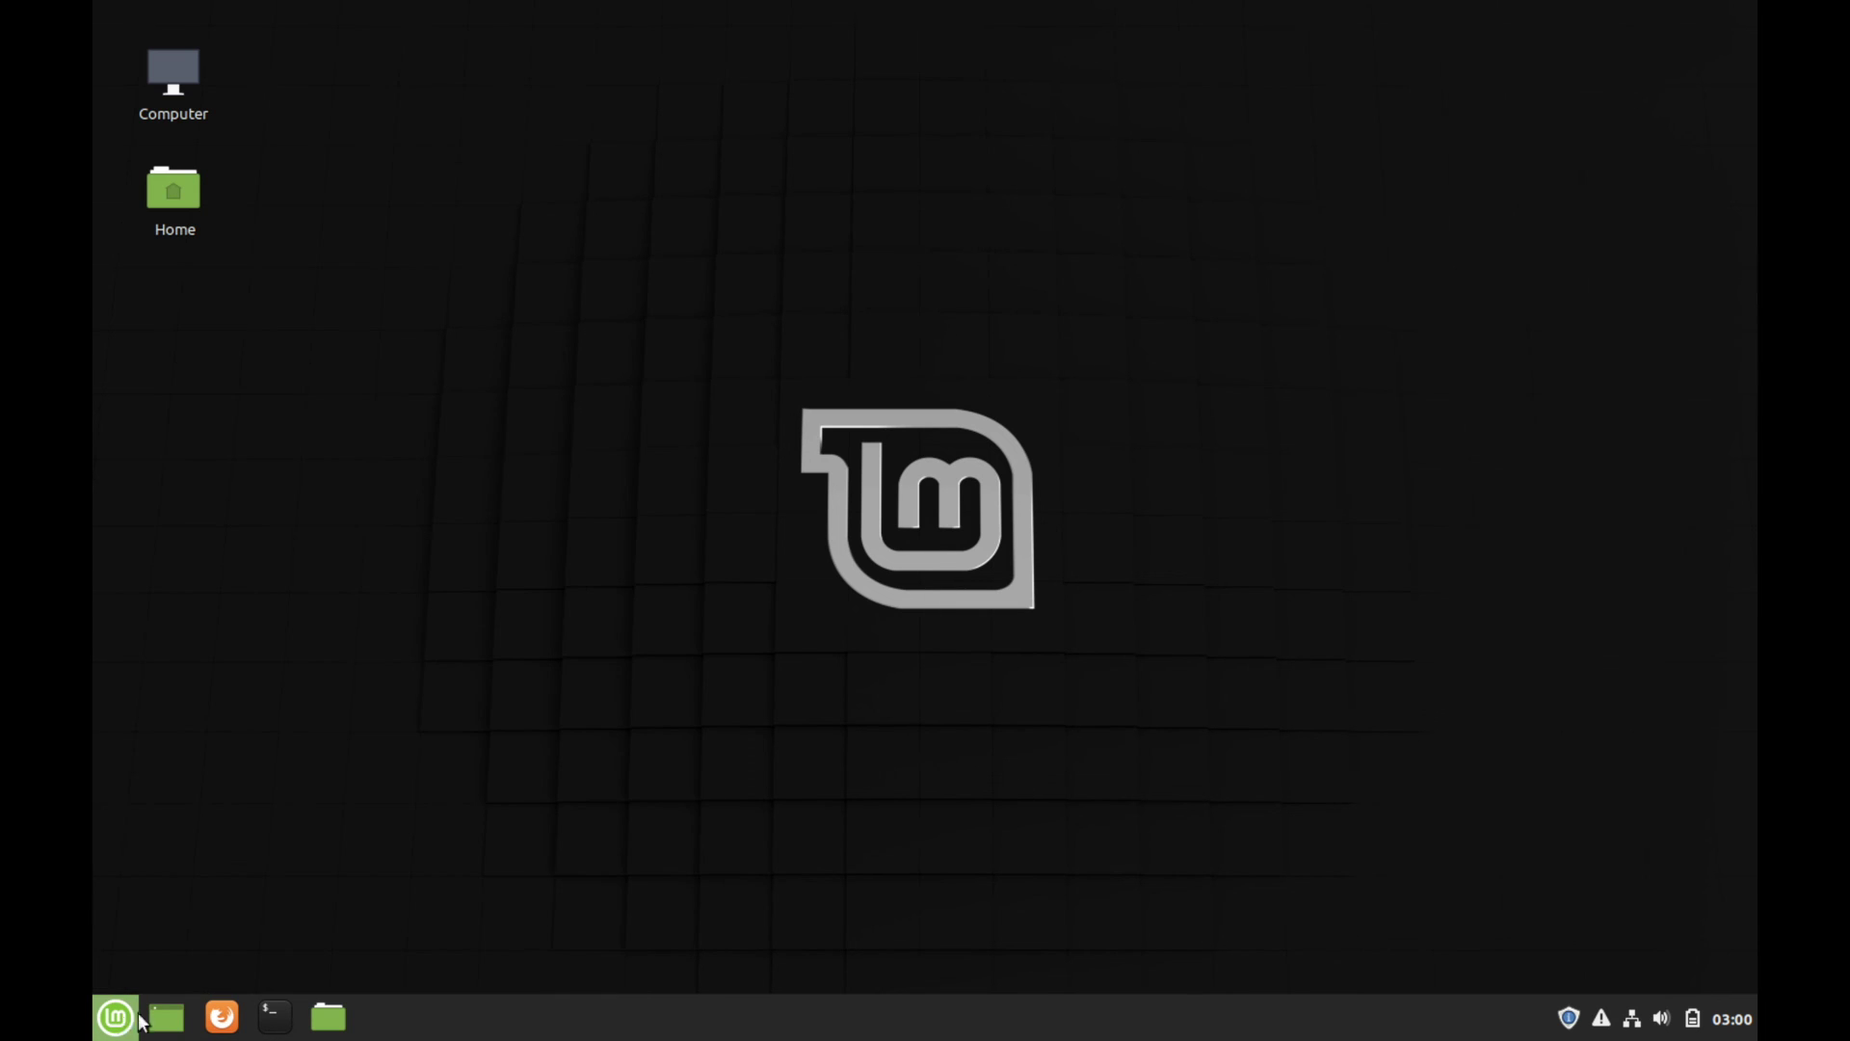
click(329, 1016)
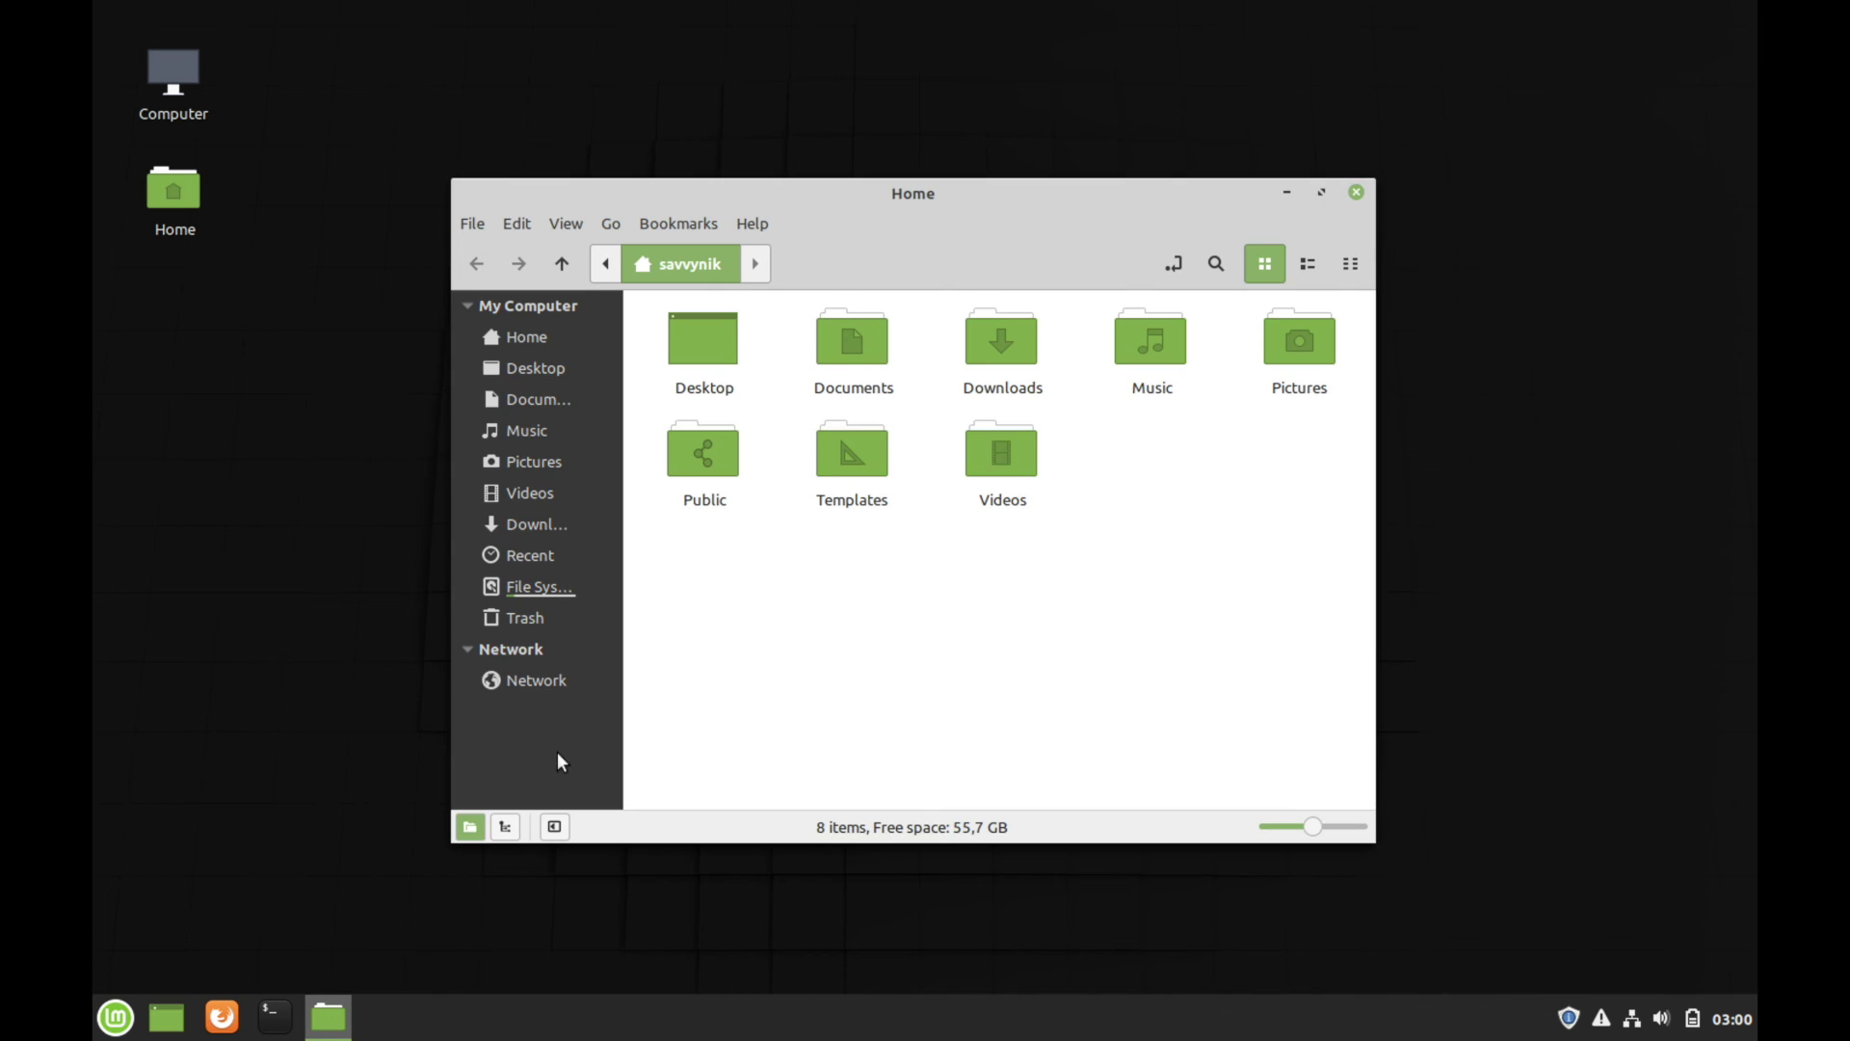
click(1160, 199)
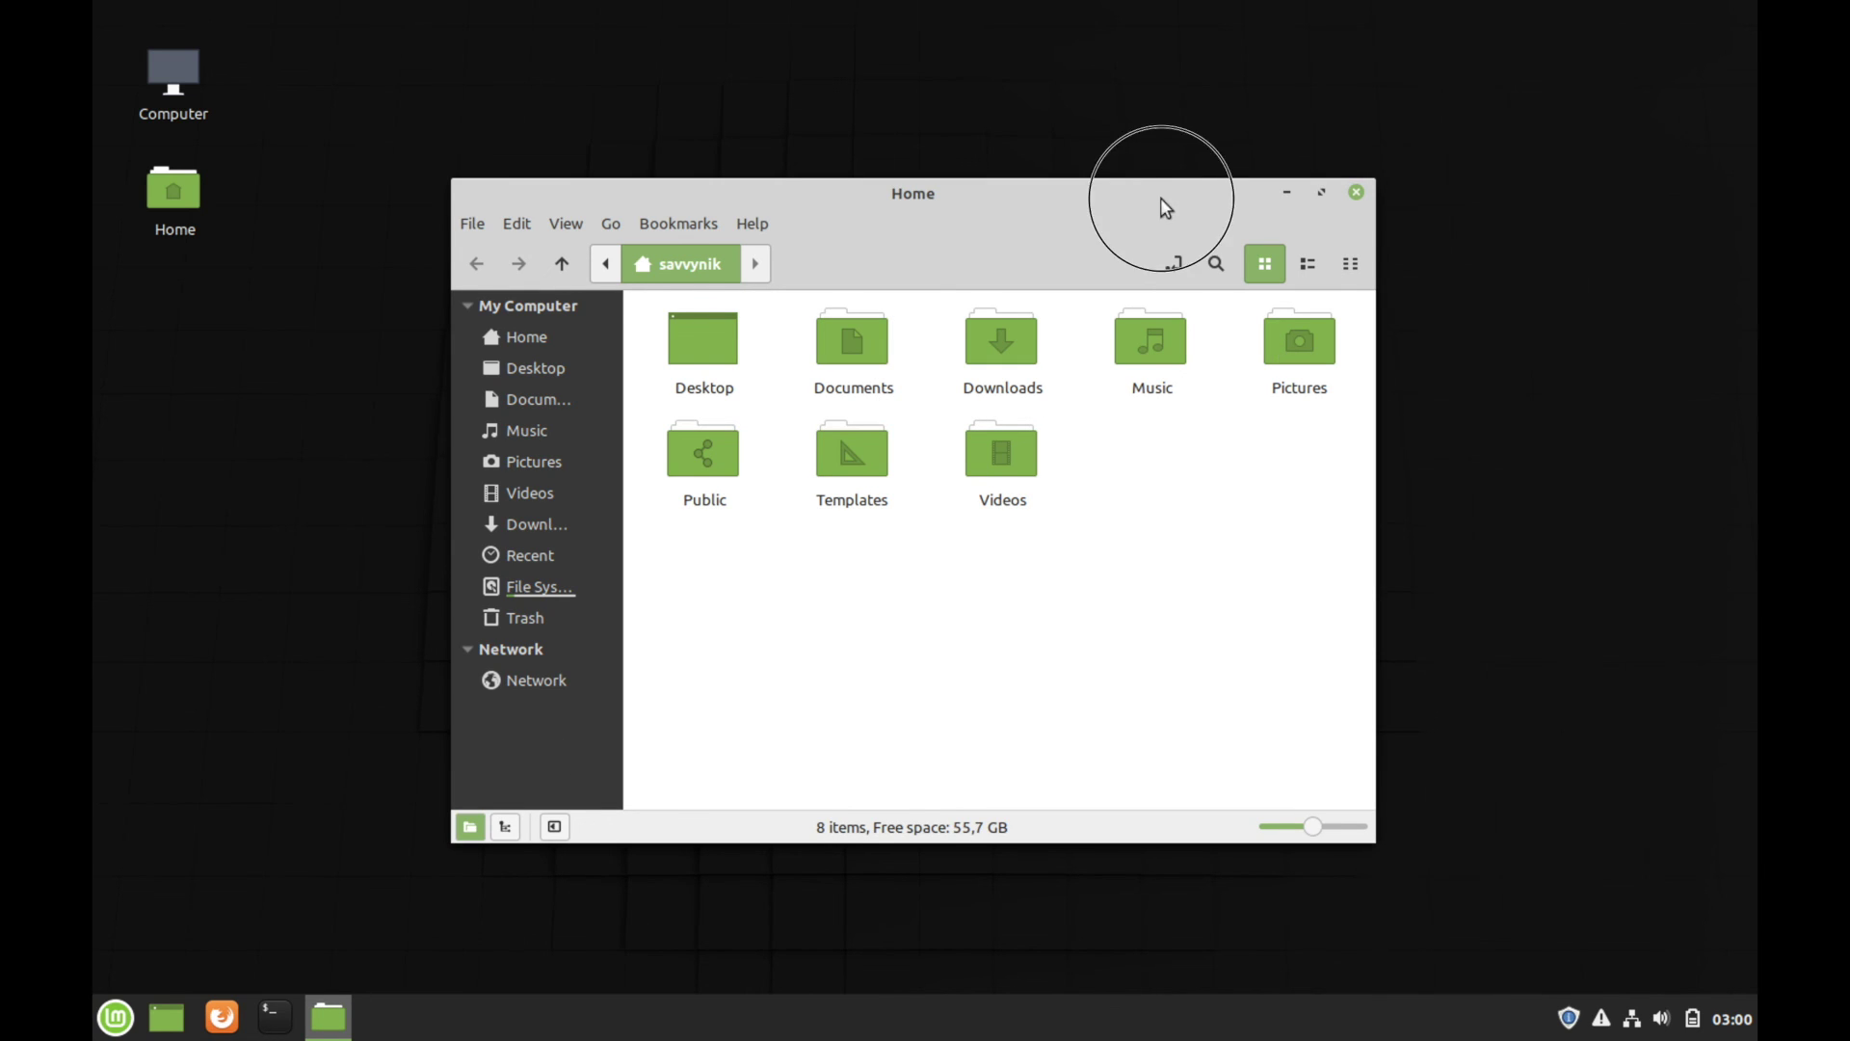
drag(1160, 199, 1203, 41)
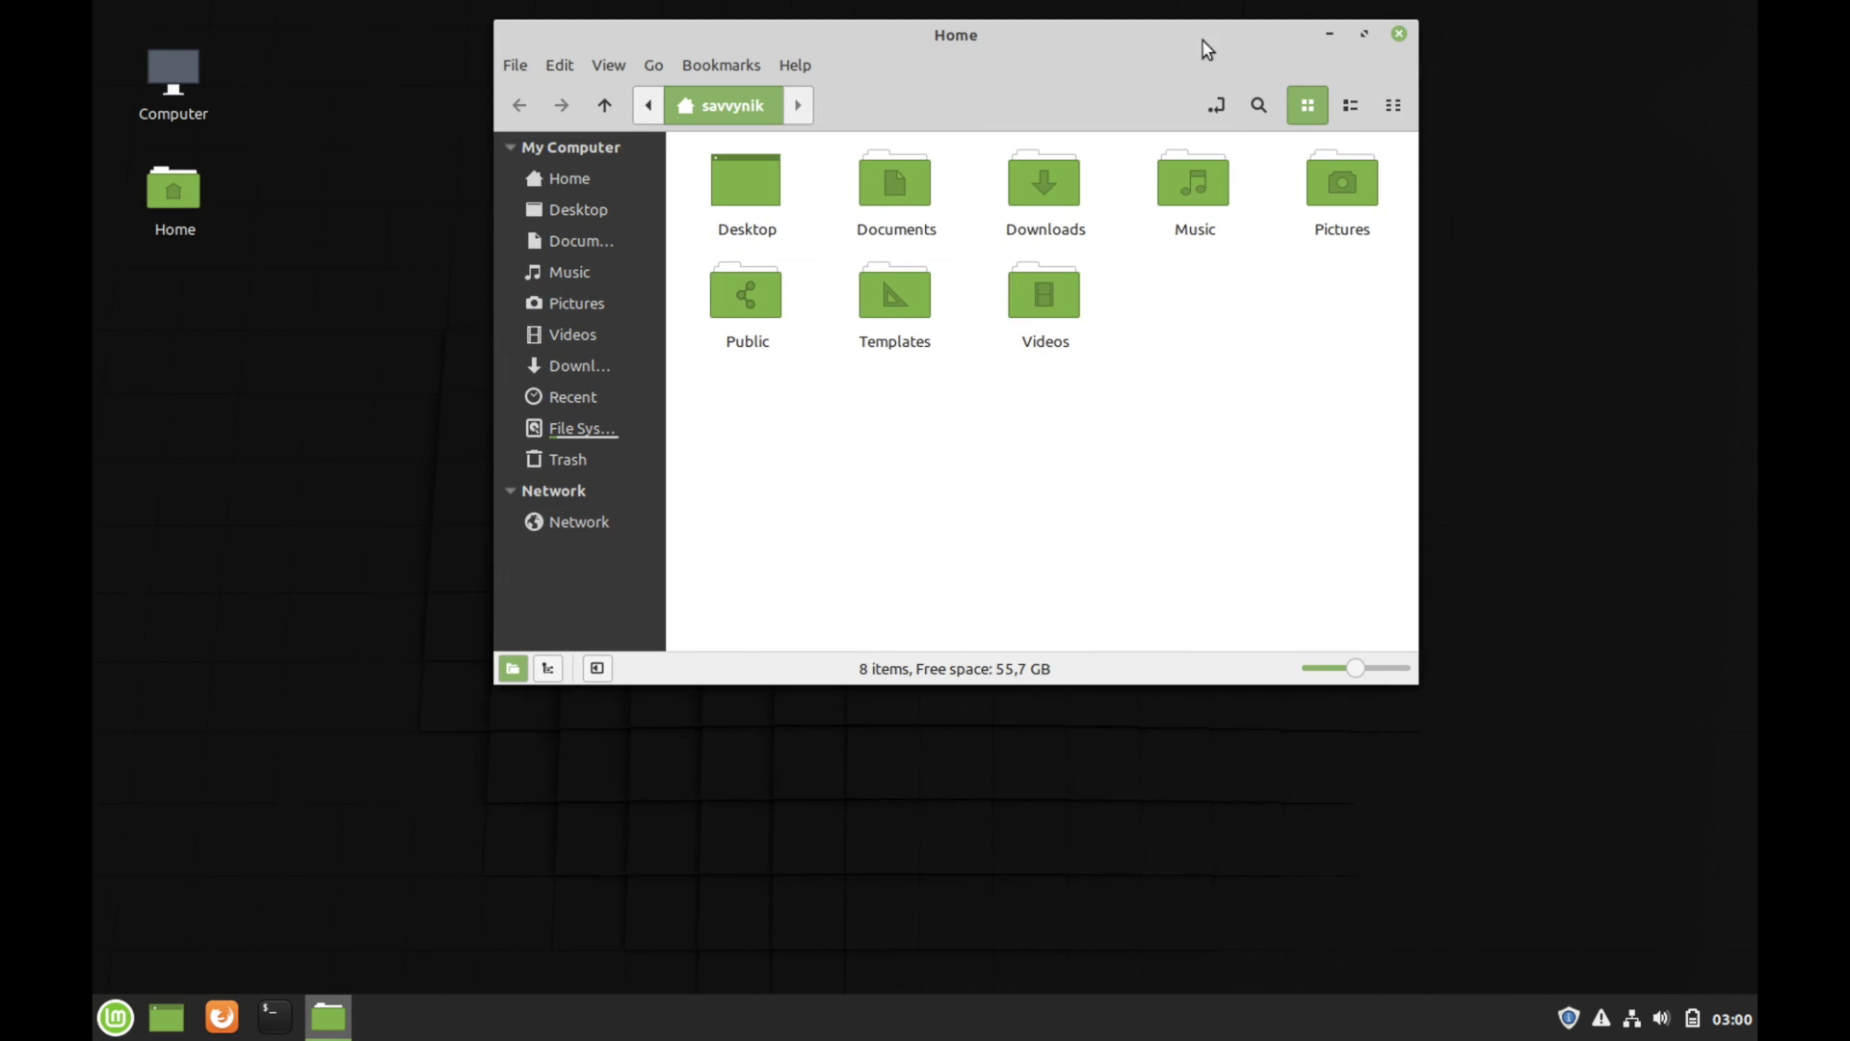
click(1402, 34)
click(274, 1016)
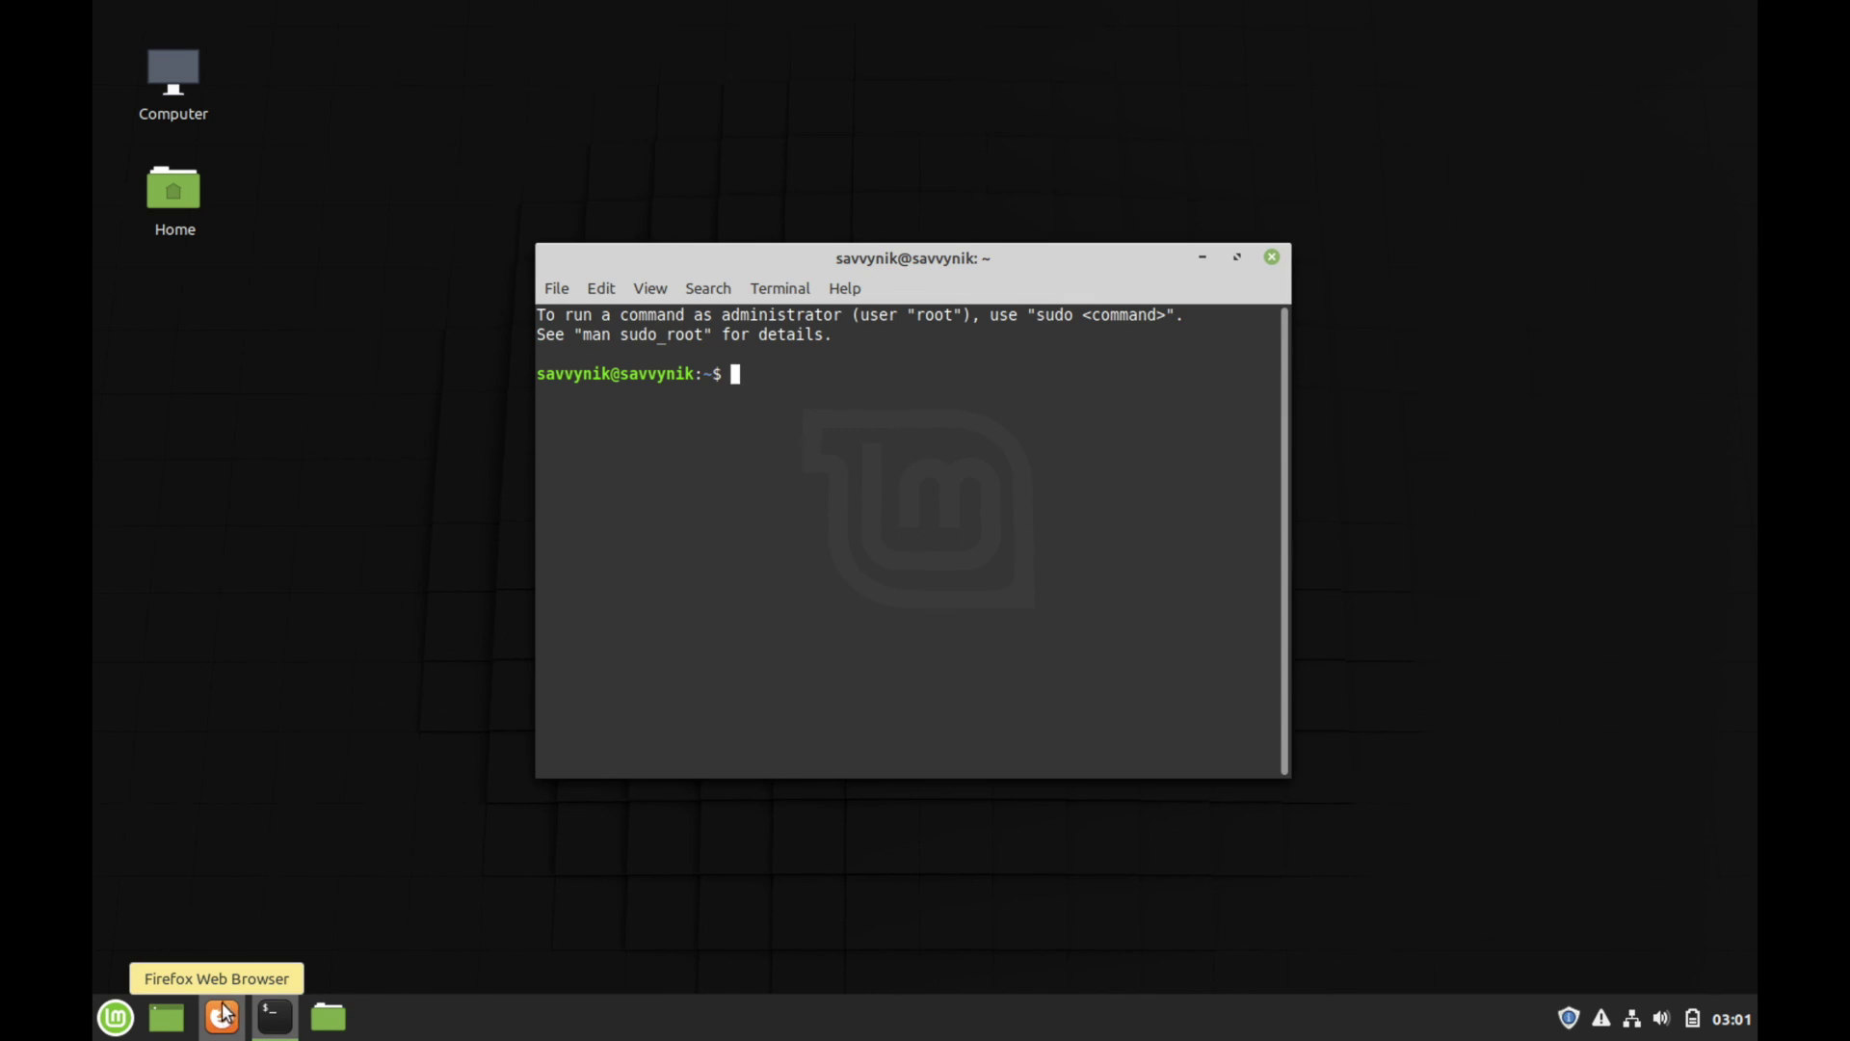
click(1272, 256)
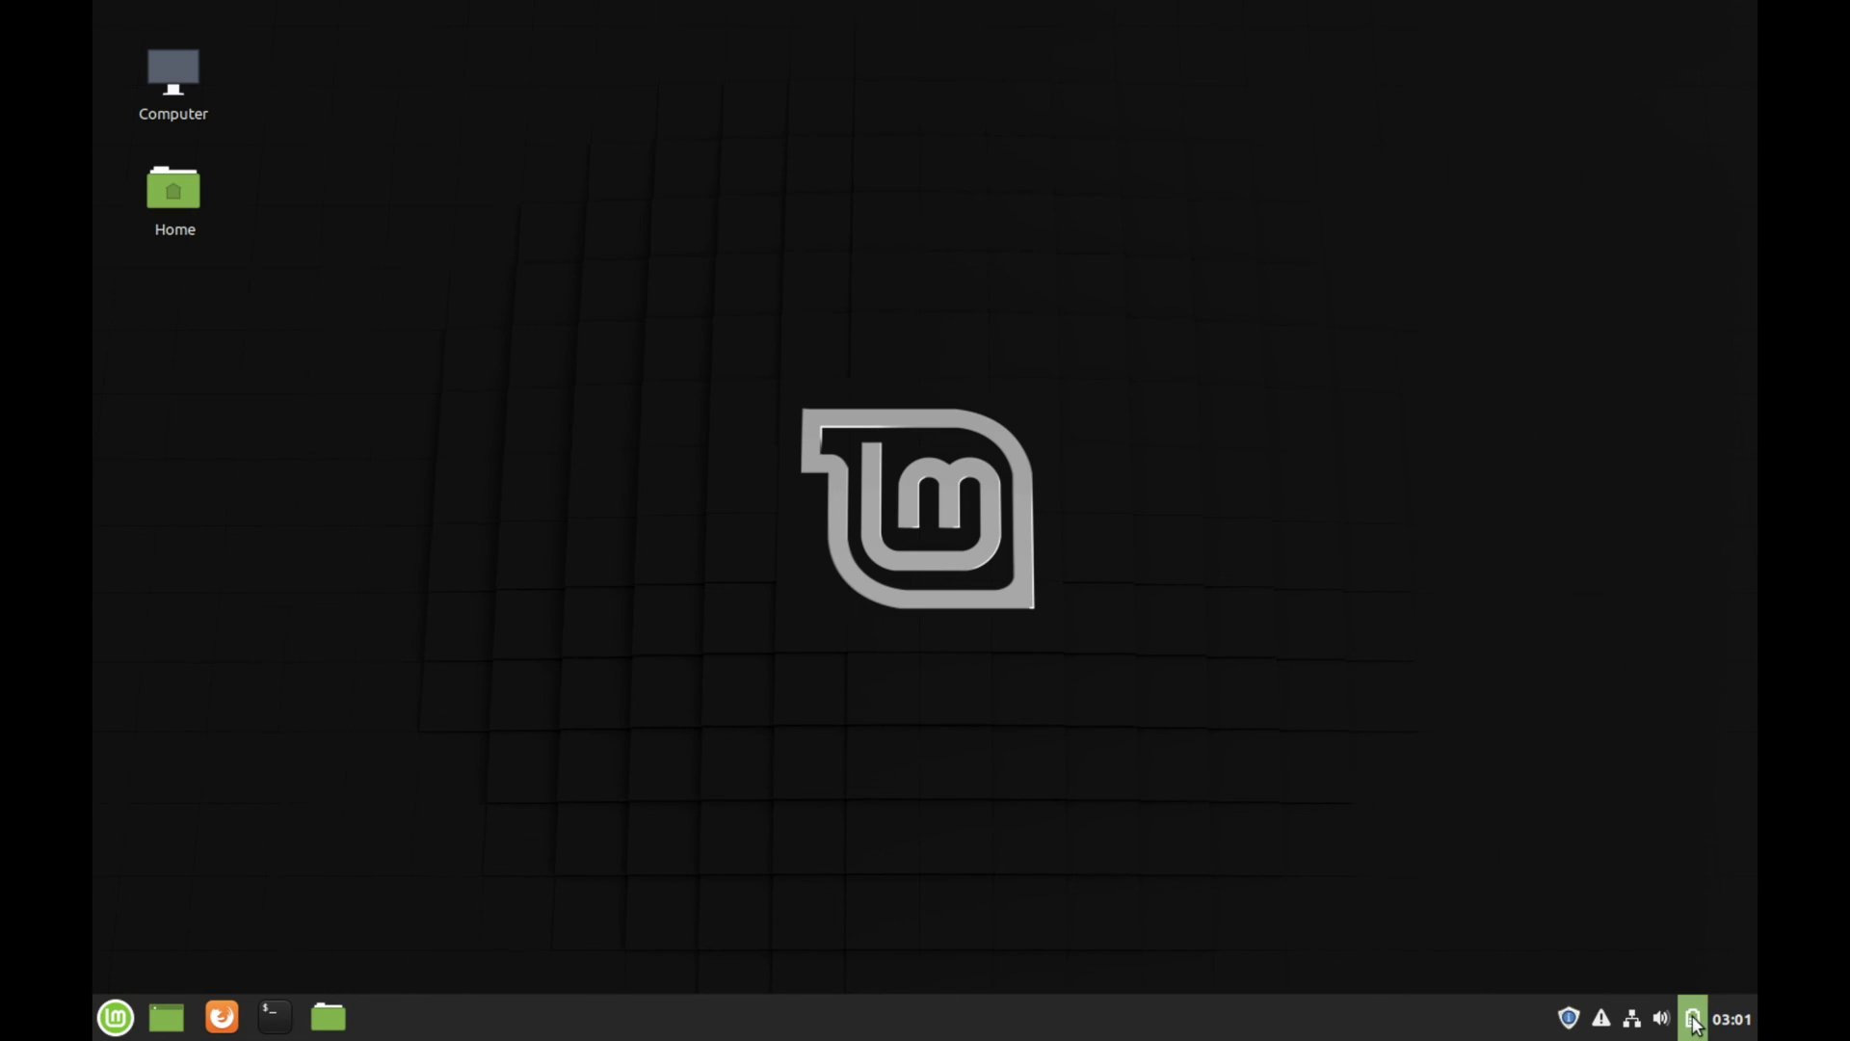
mouse_move(1693, 1022)
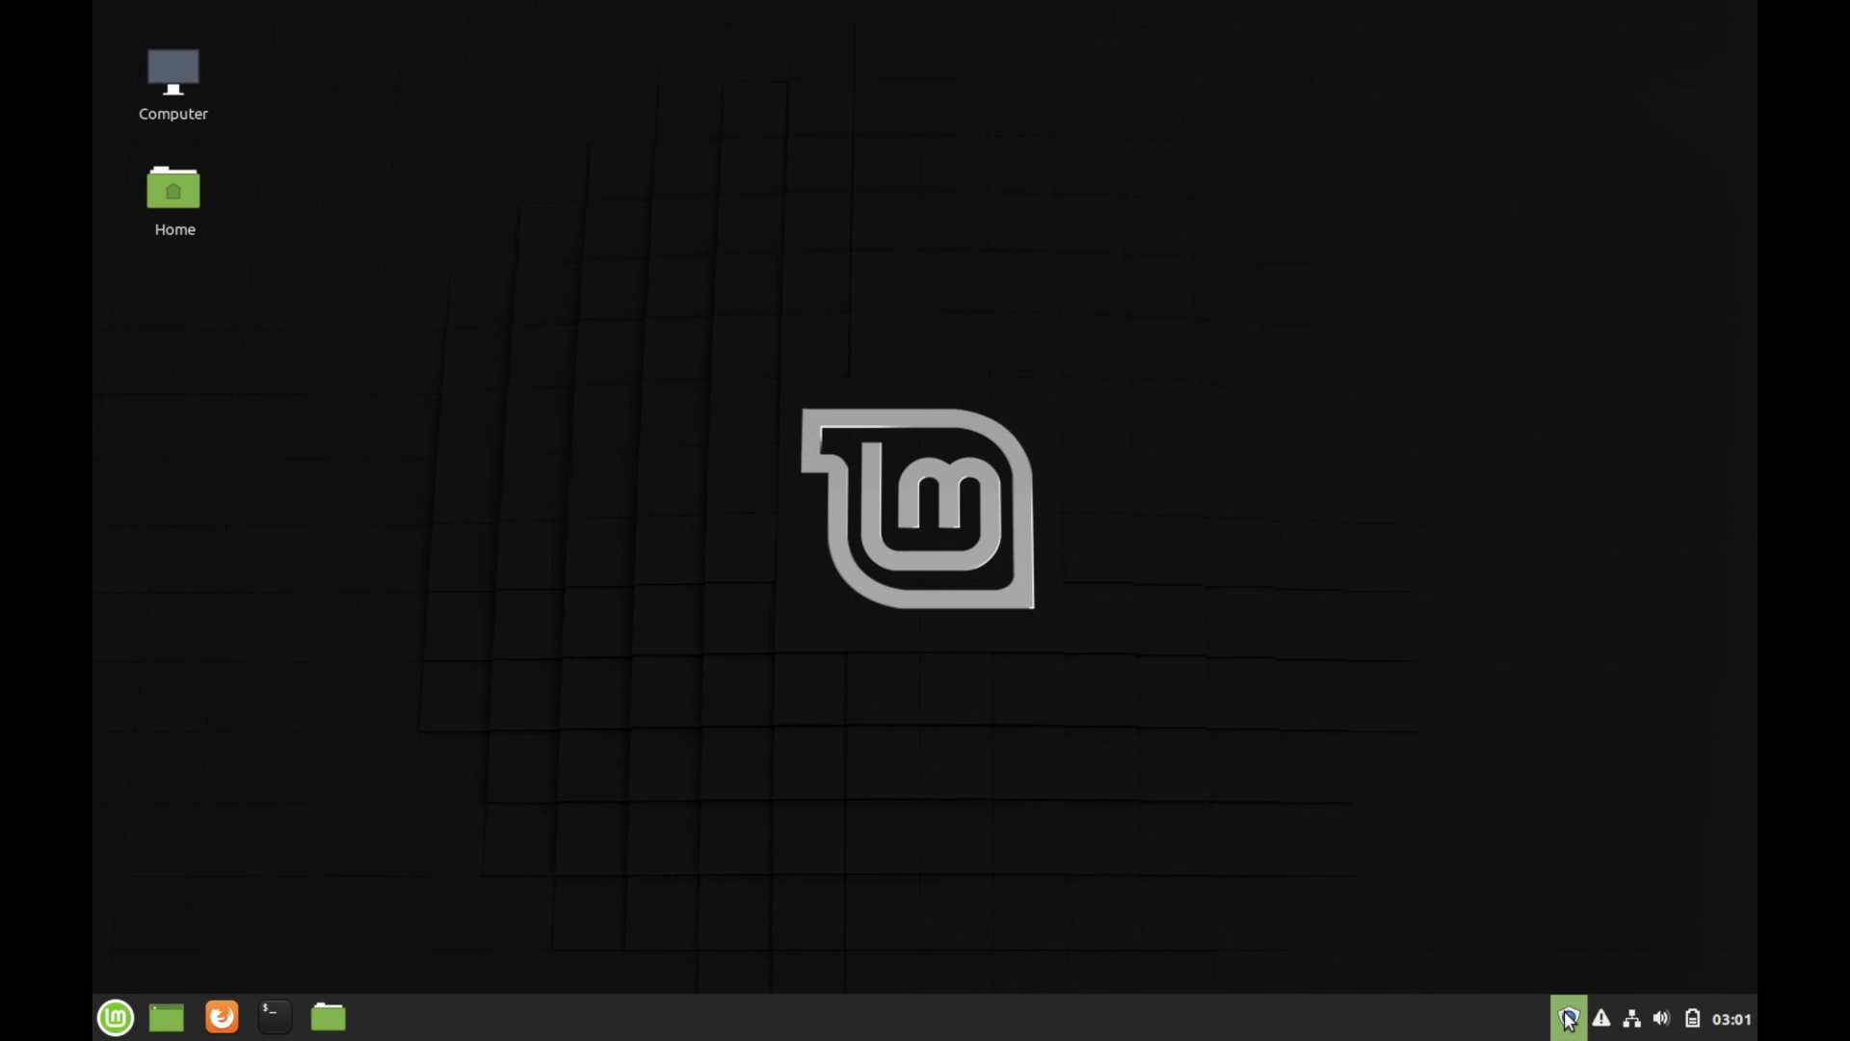
drag(260, 134, 545, 456)
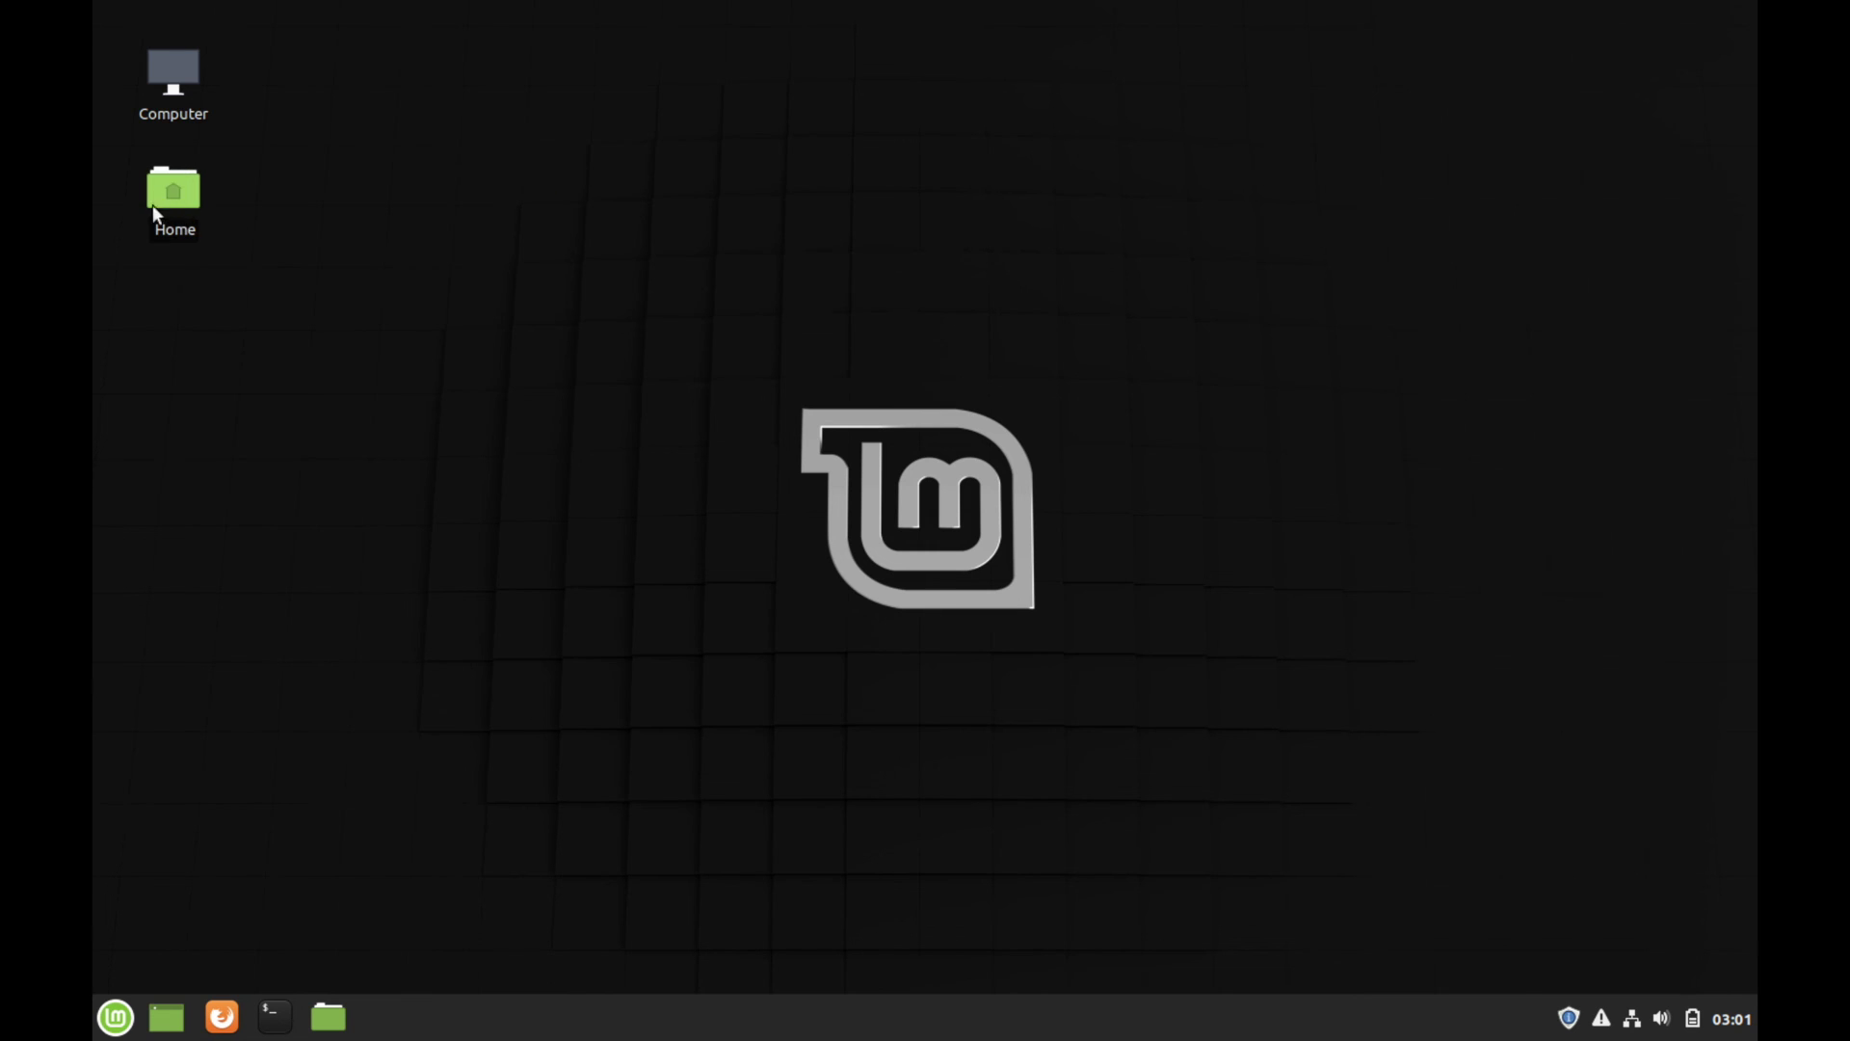
double_click(213, 80)
drag(814, 191, 803, 151)
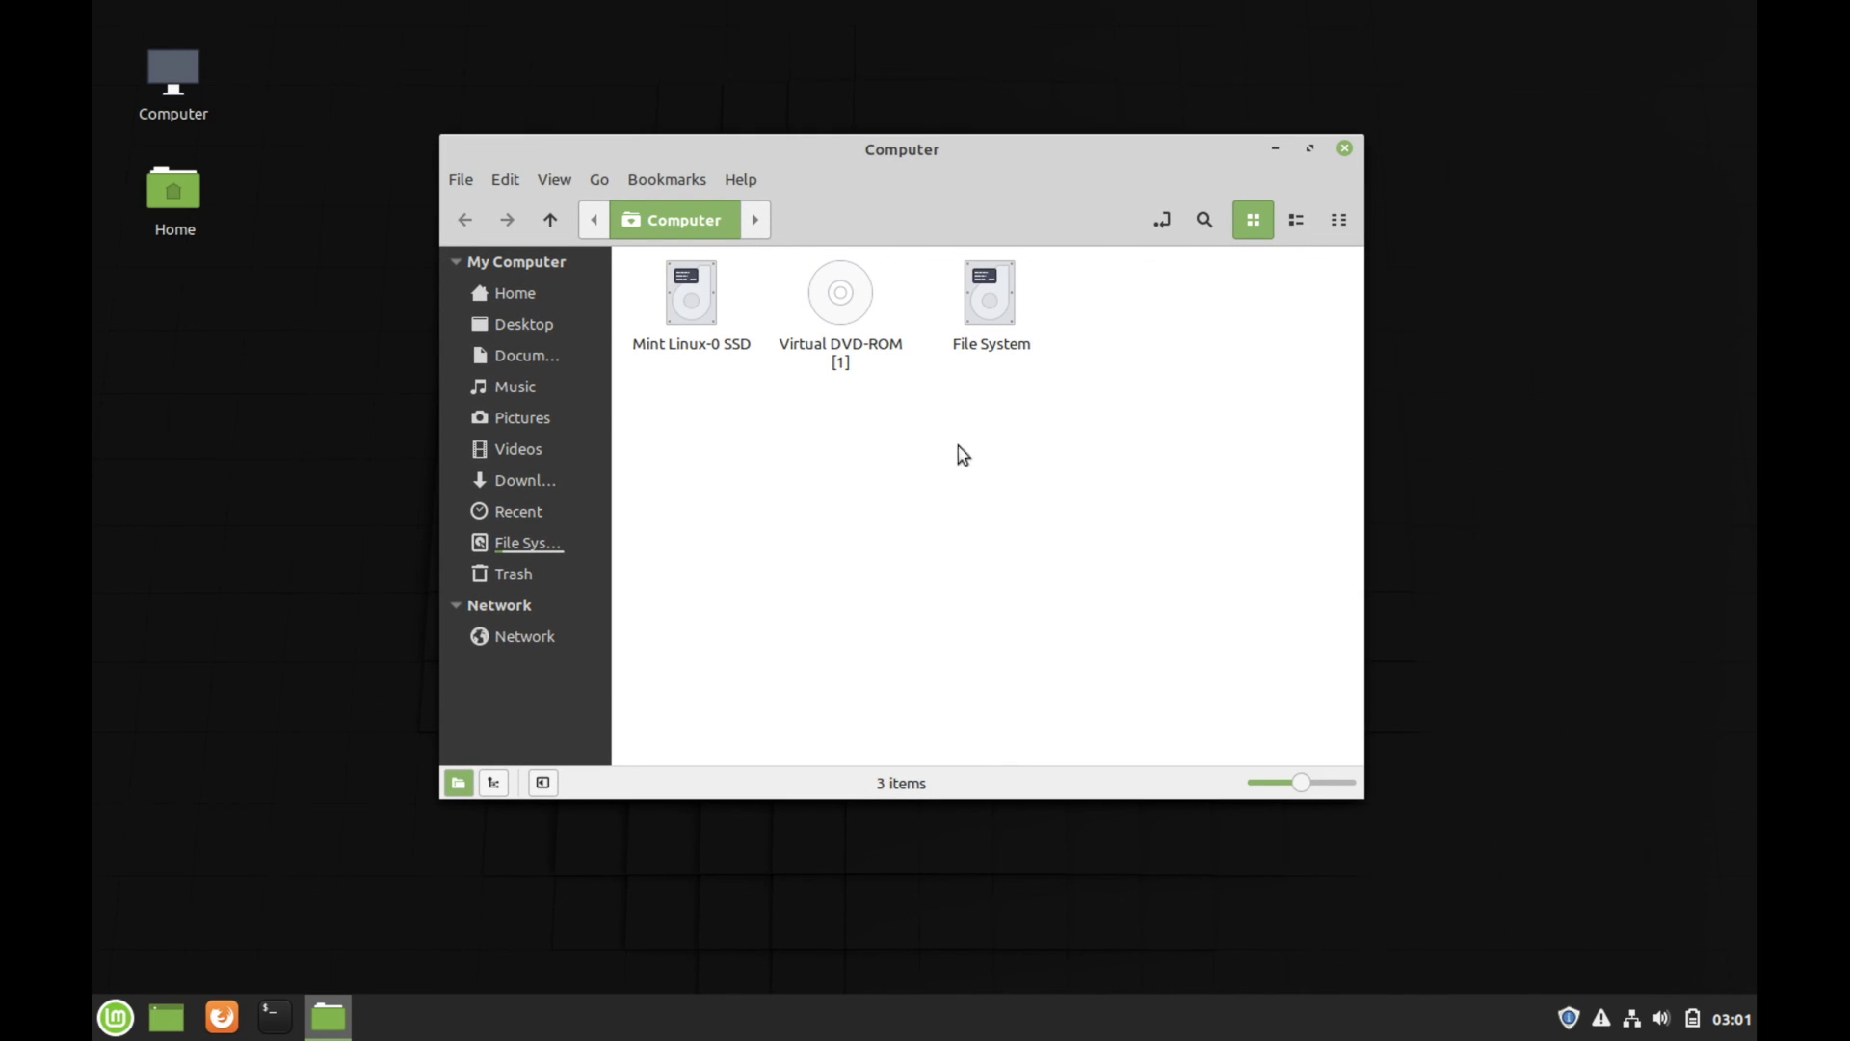
key(ctrl+w)
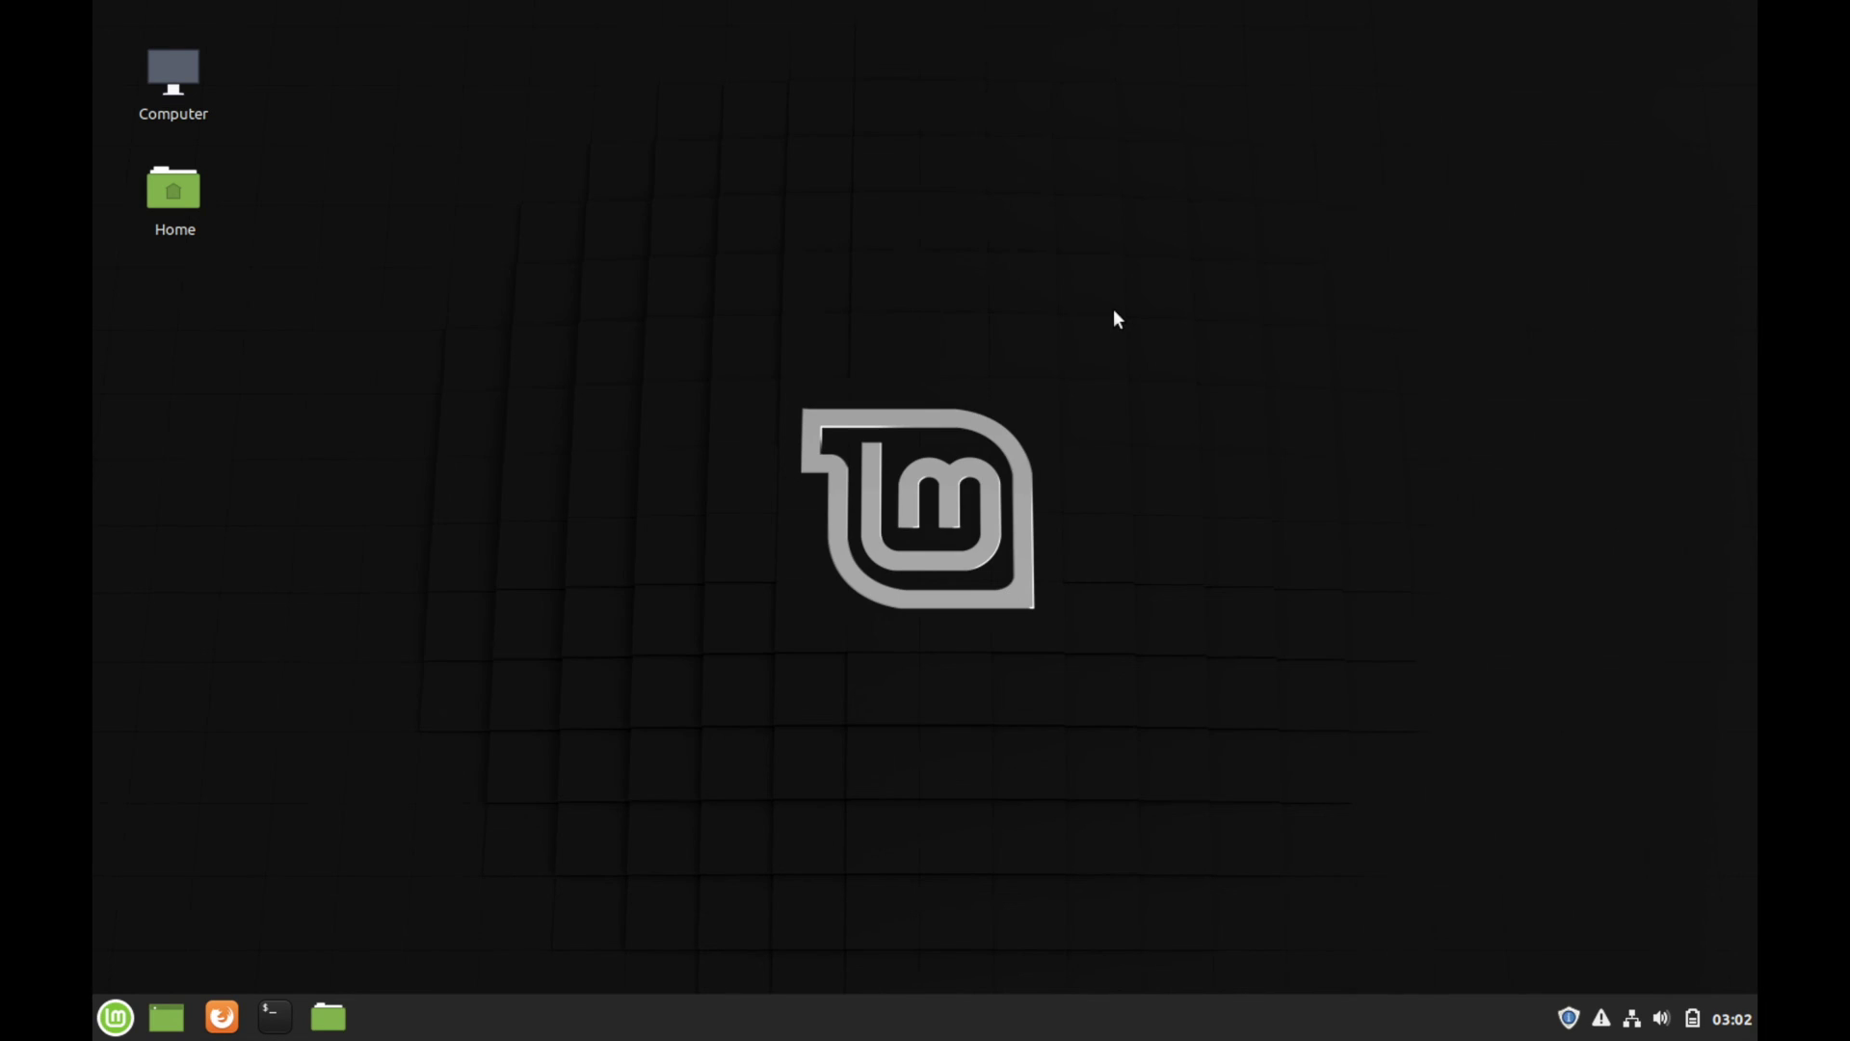